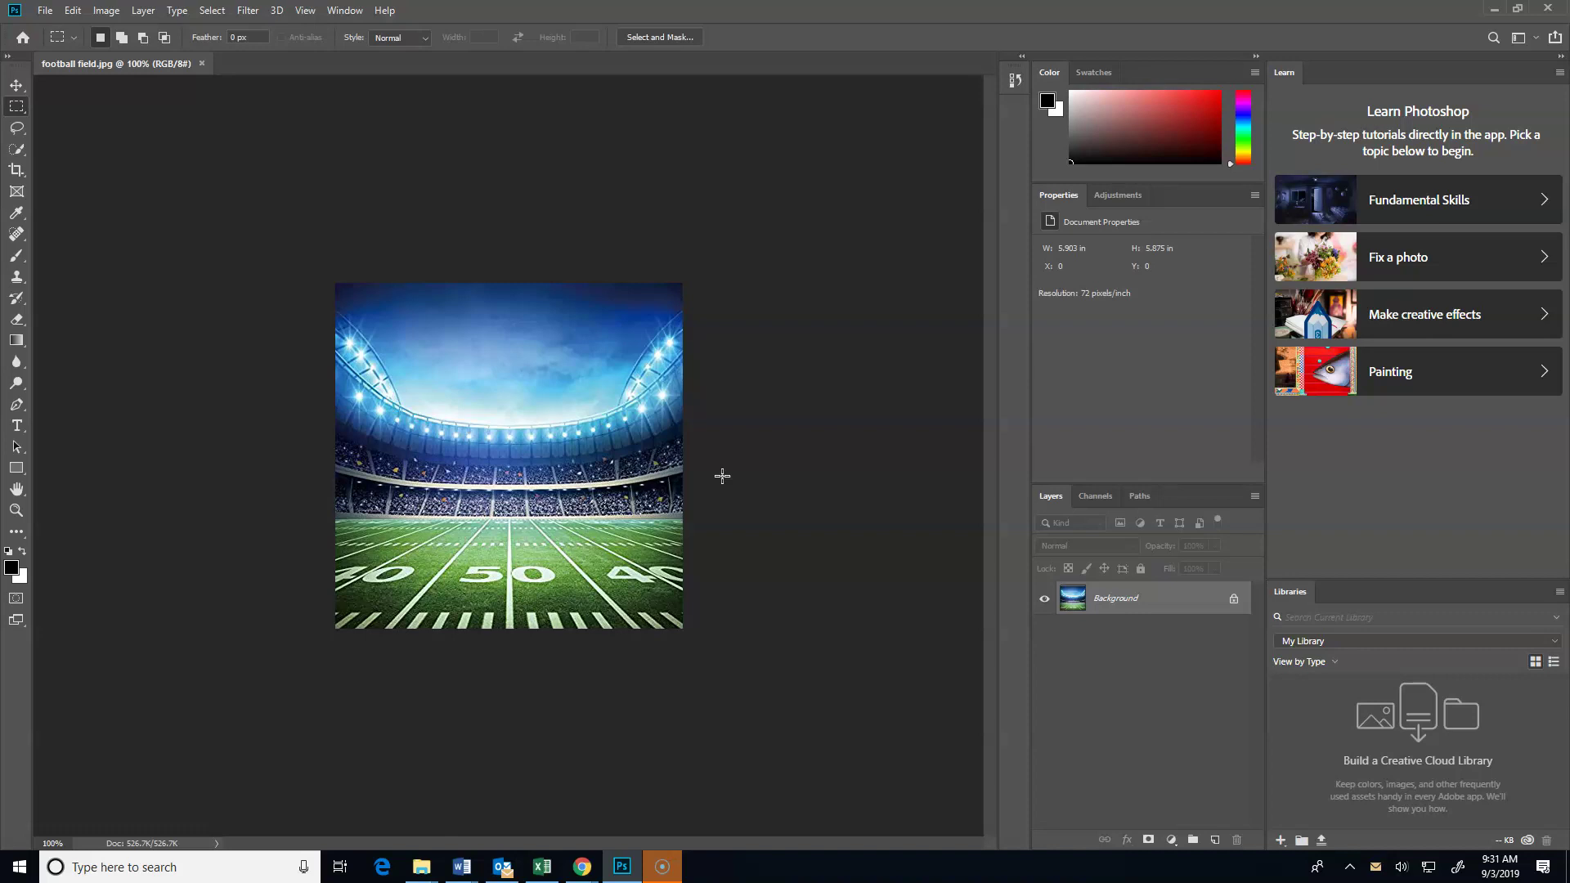
Step: Add an empty layer with the default name Layer 1 above the football field Background
click(746, 492)
click(143, 11)
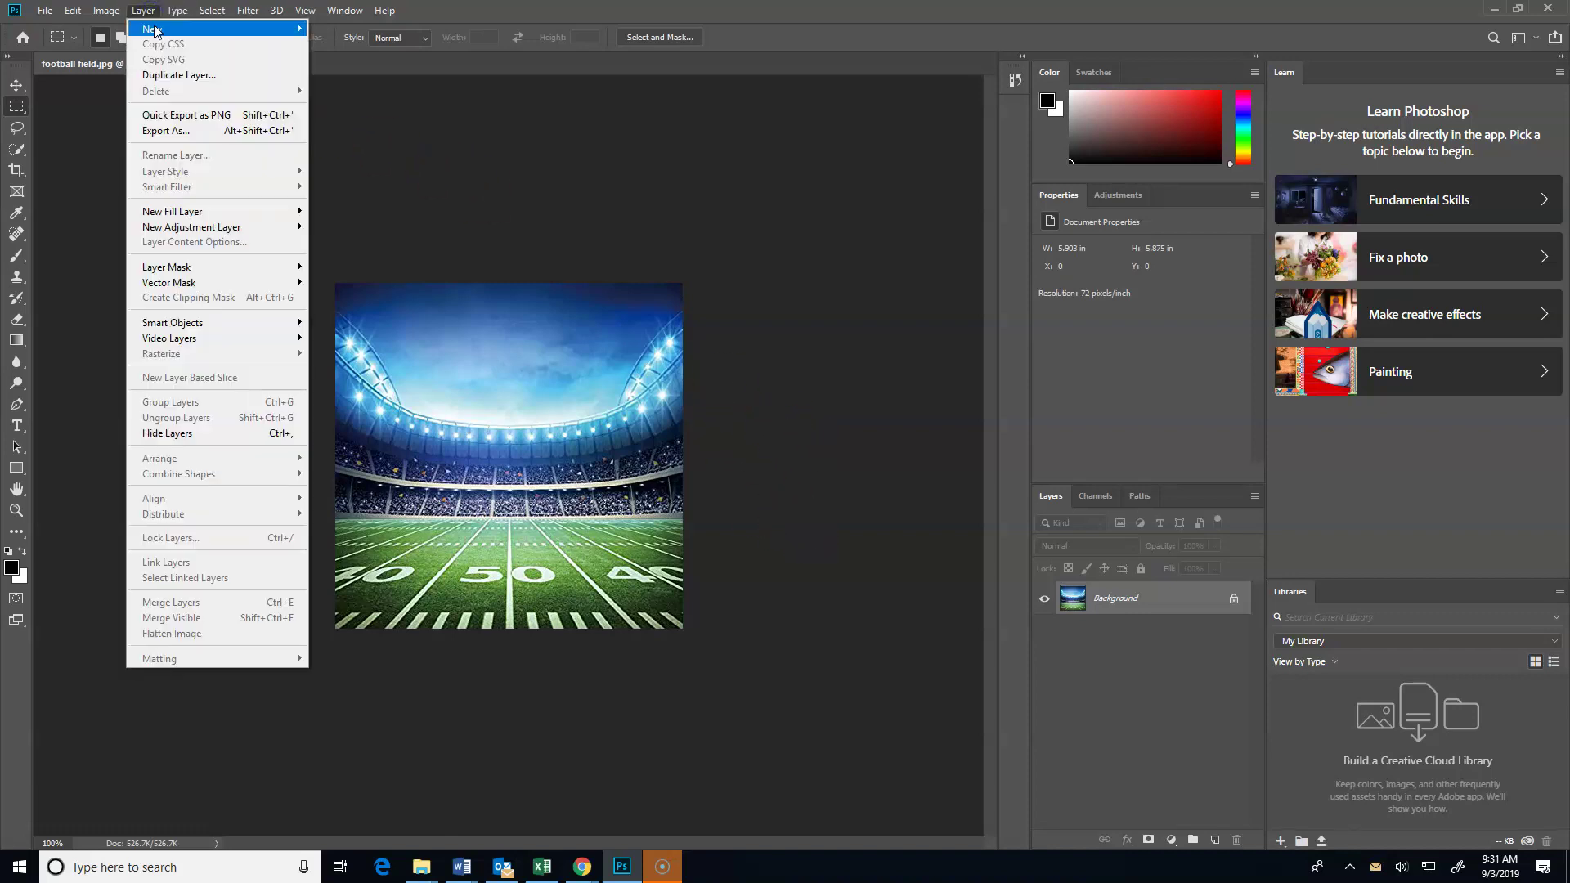
mouse_move(155, 30)
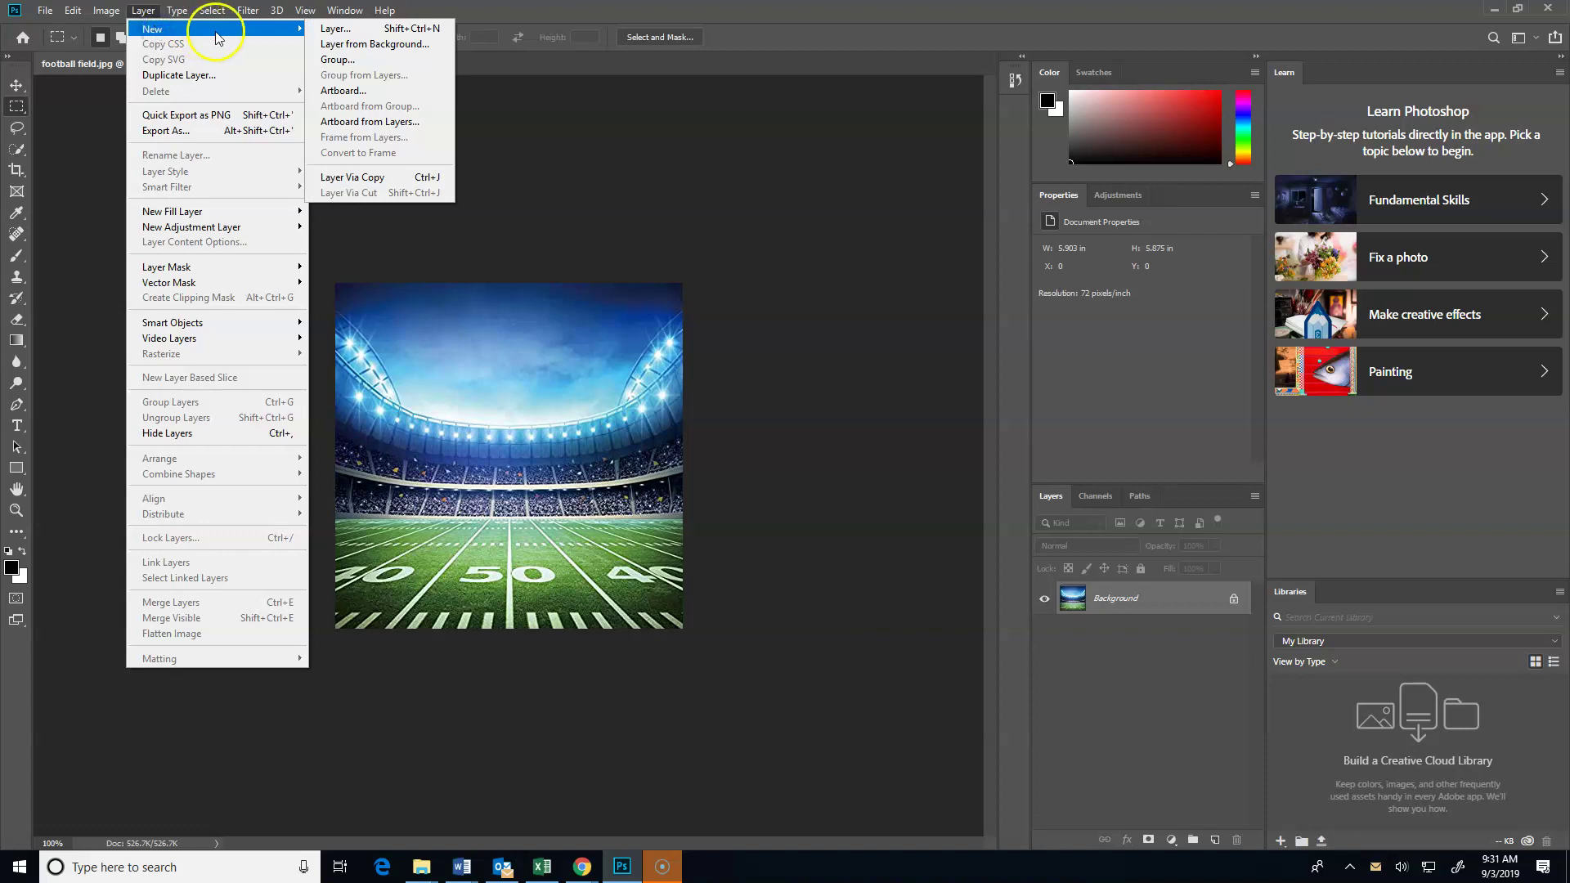
click(334, 28)
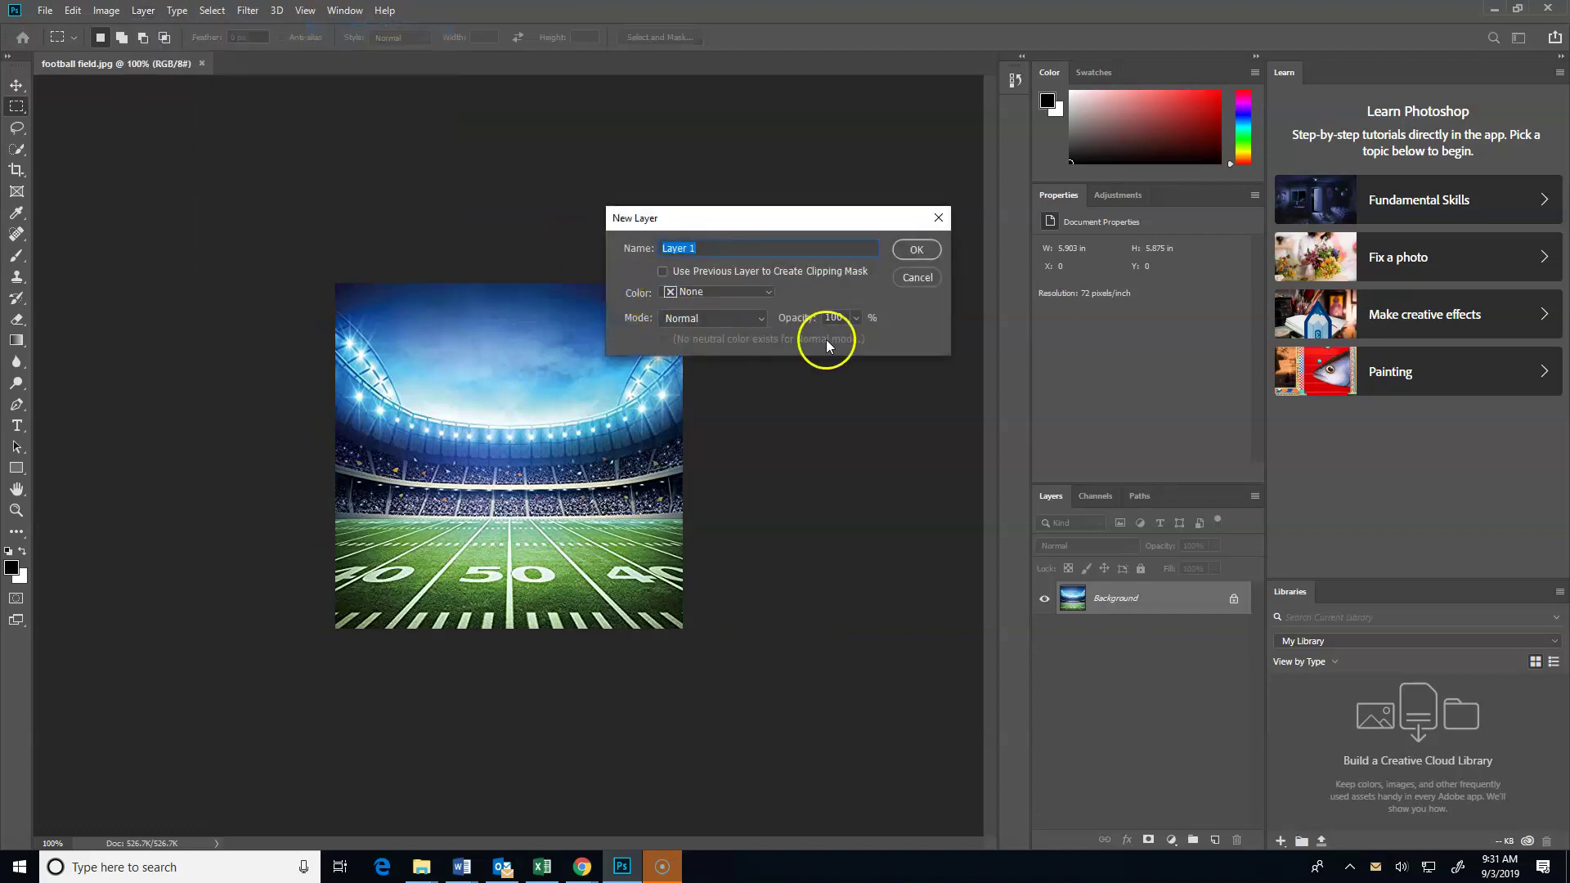
click(916, 249)
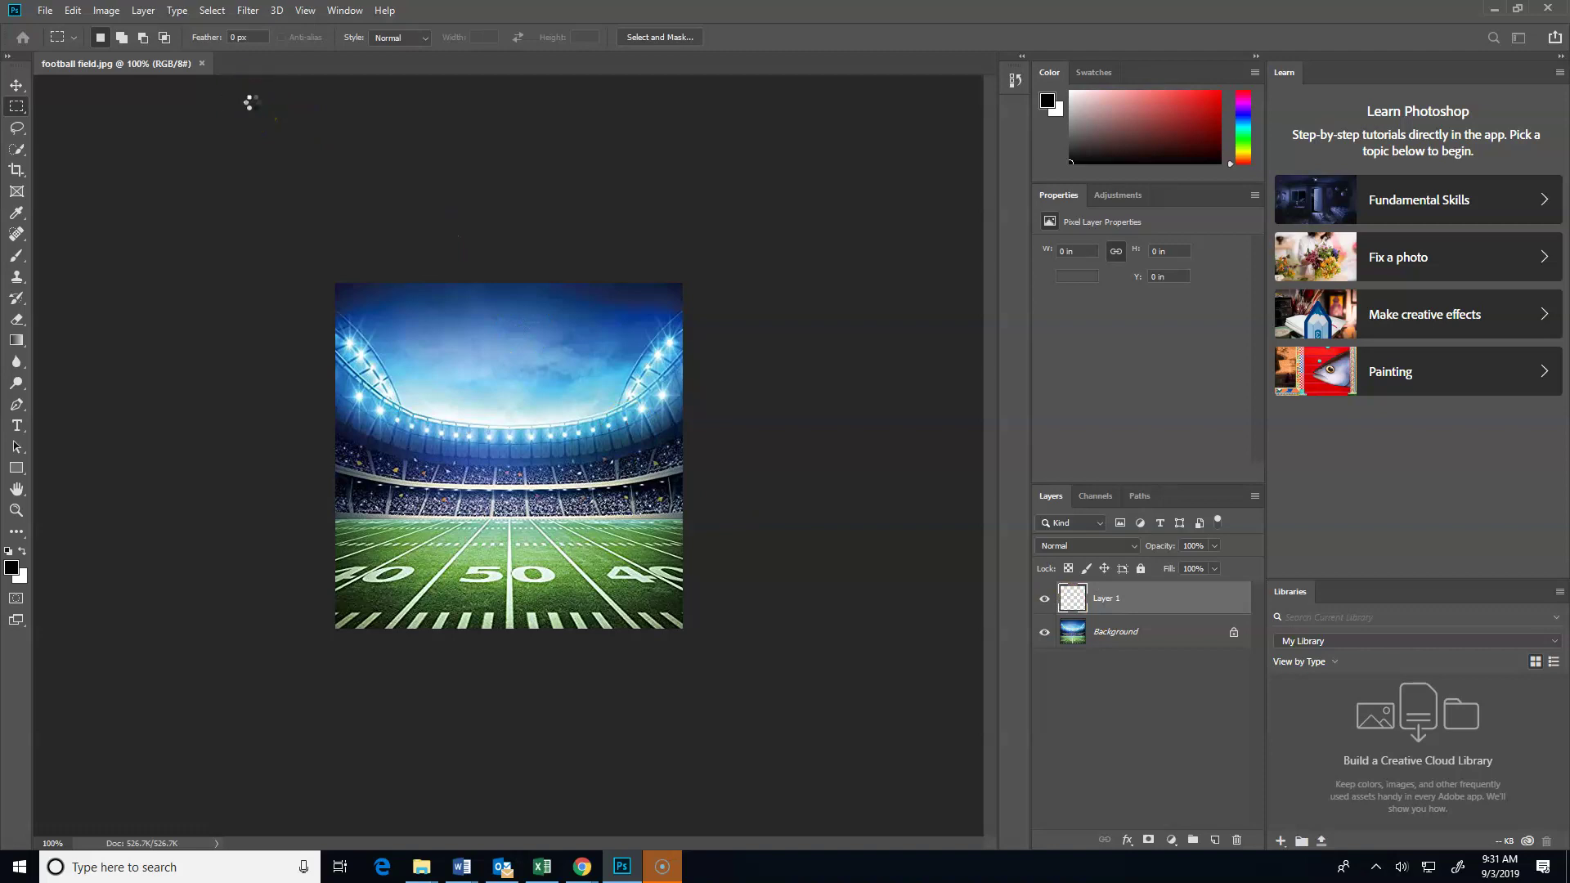
Step: Fill Layer 1 with solid White contents using Edit > Fill
click(72, 12)
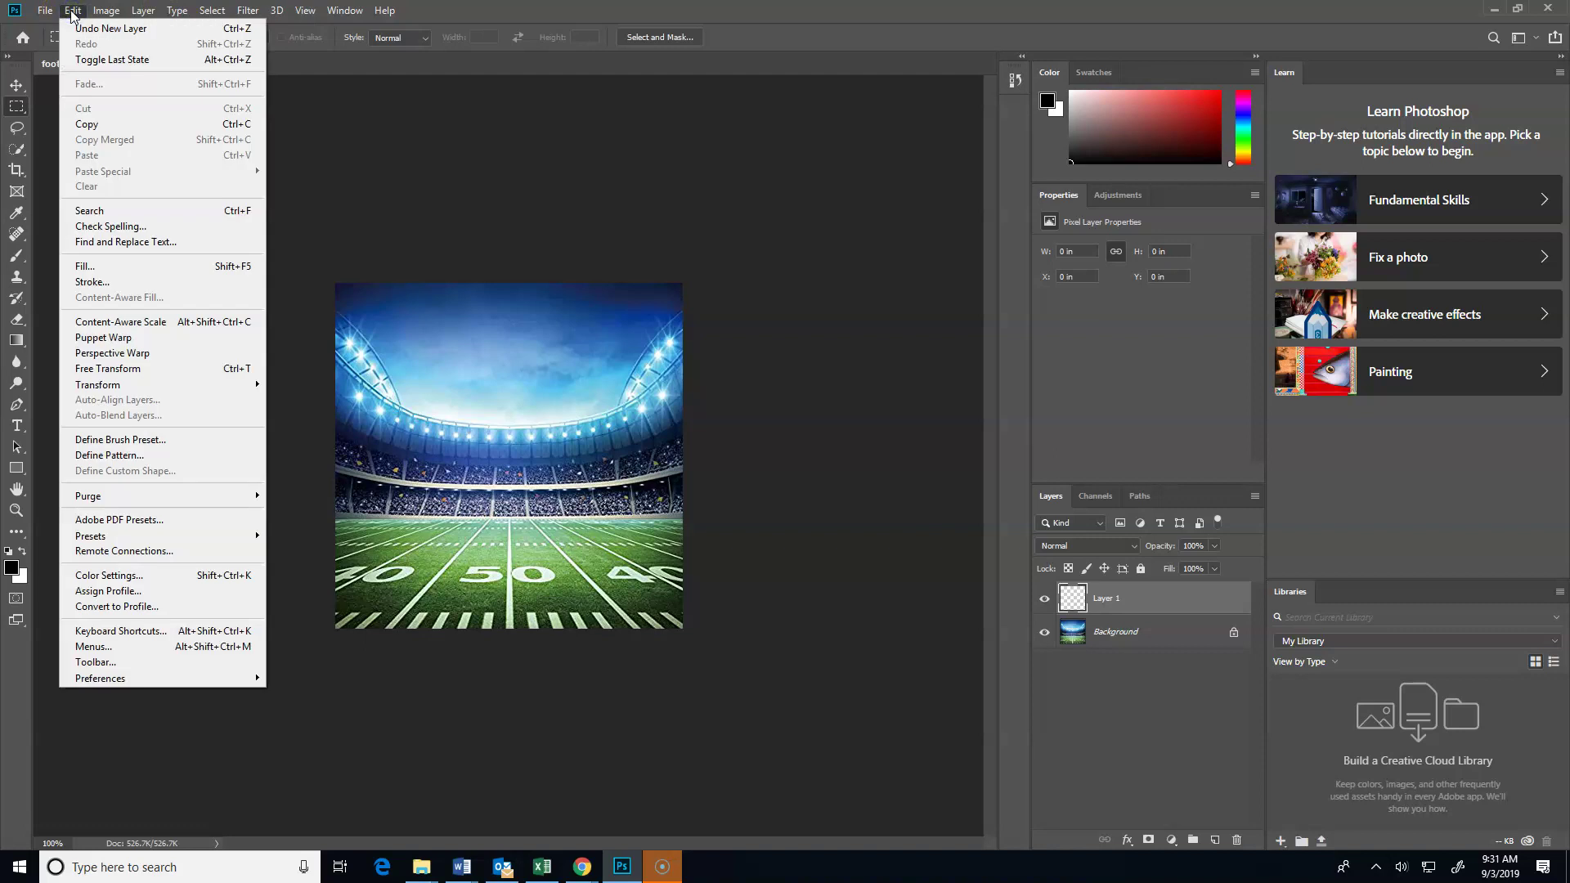
click(85, 265)
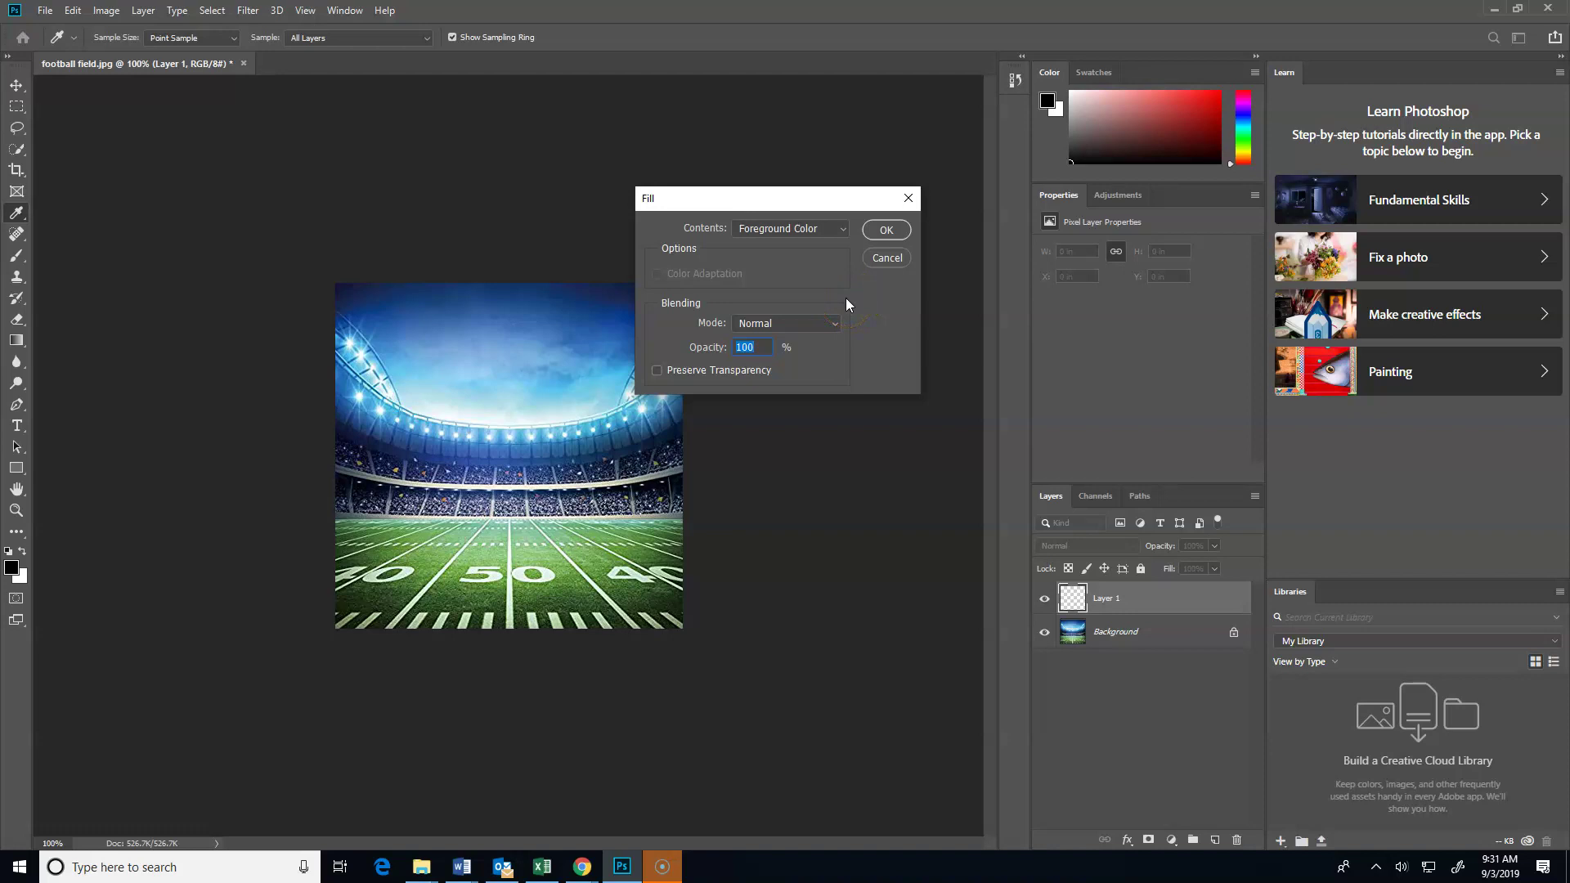
click(843, 234)
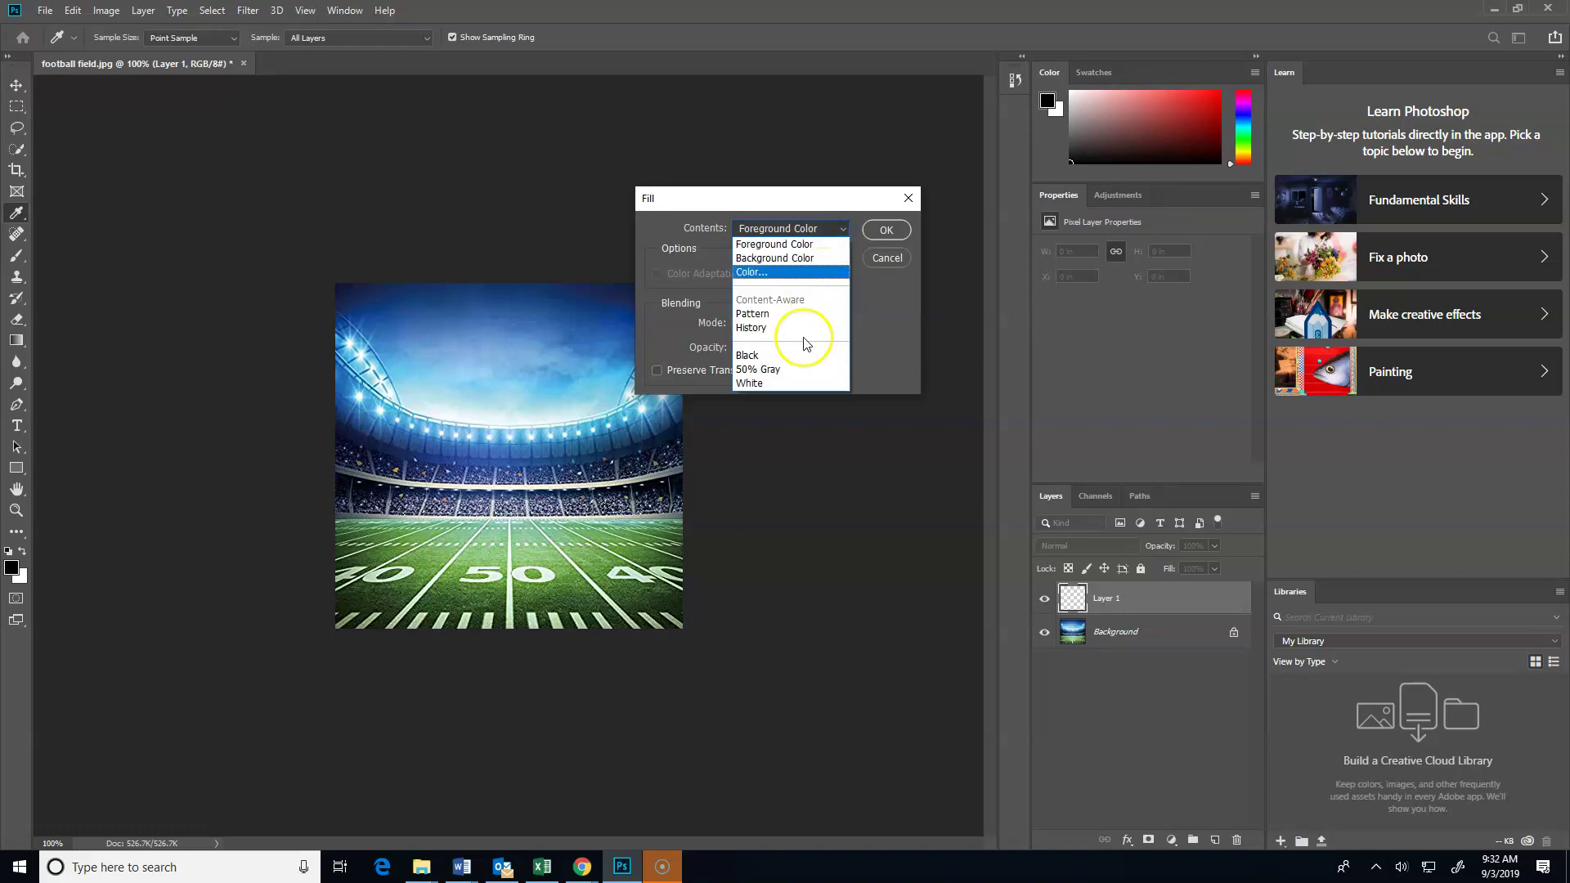
click(775, 381)
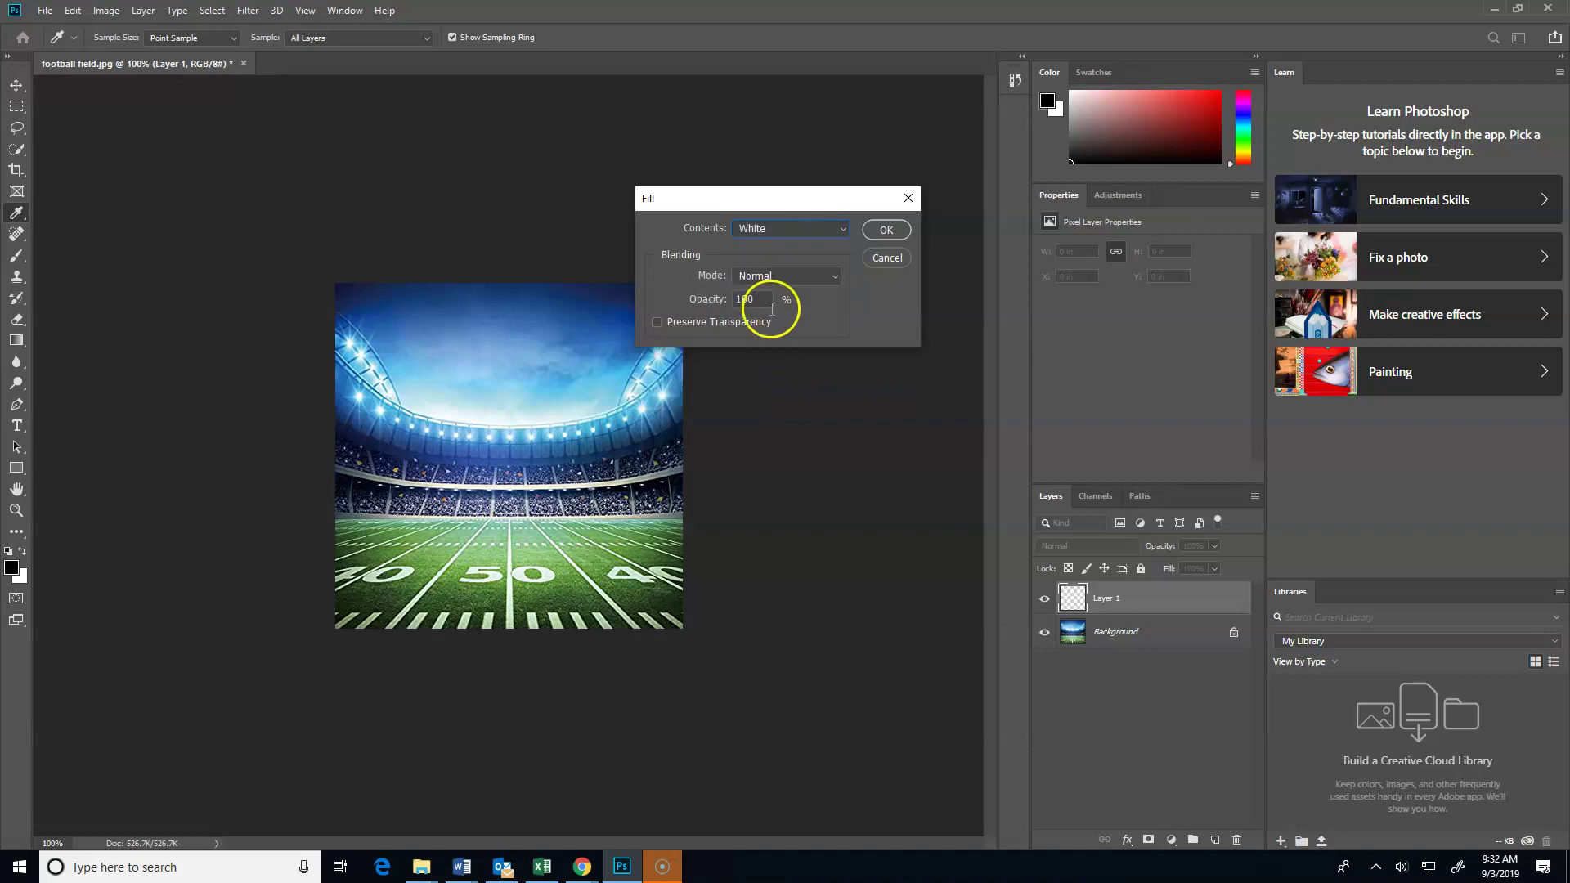
click(887, 229)
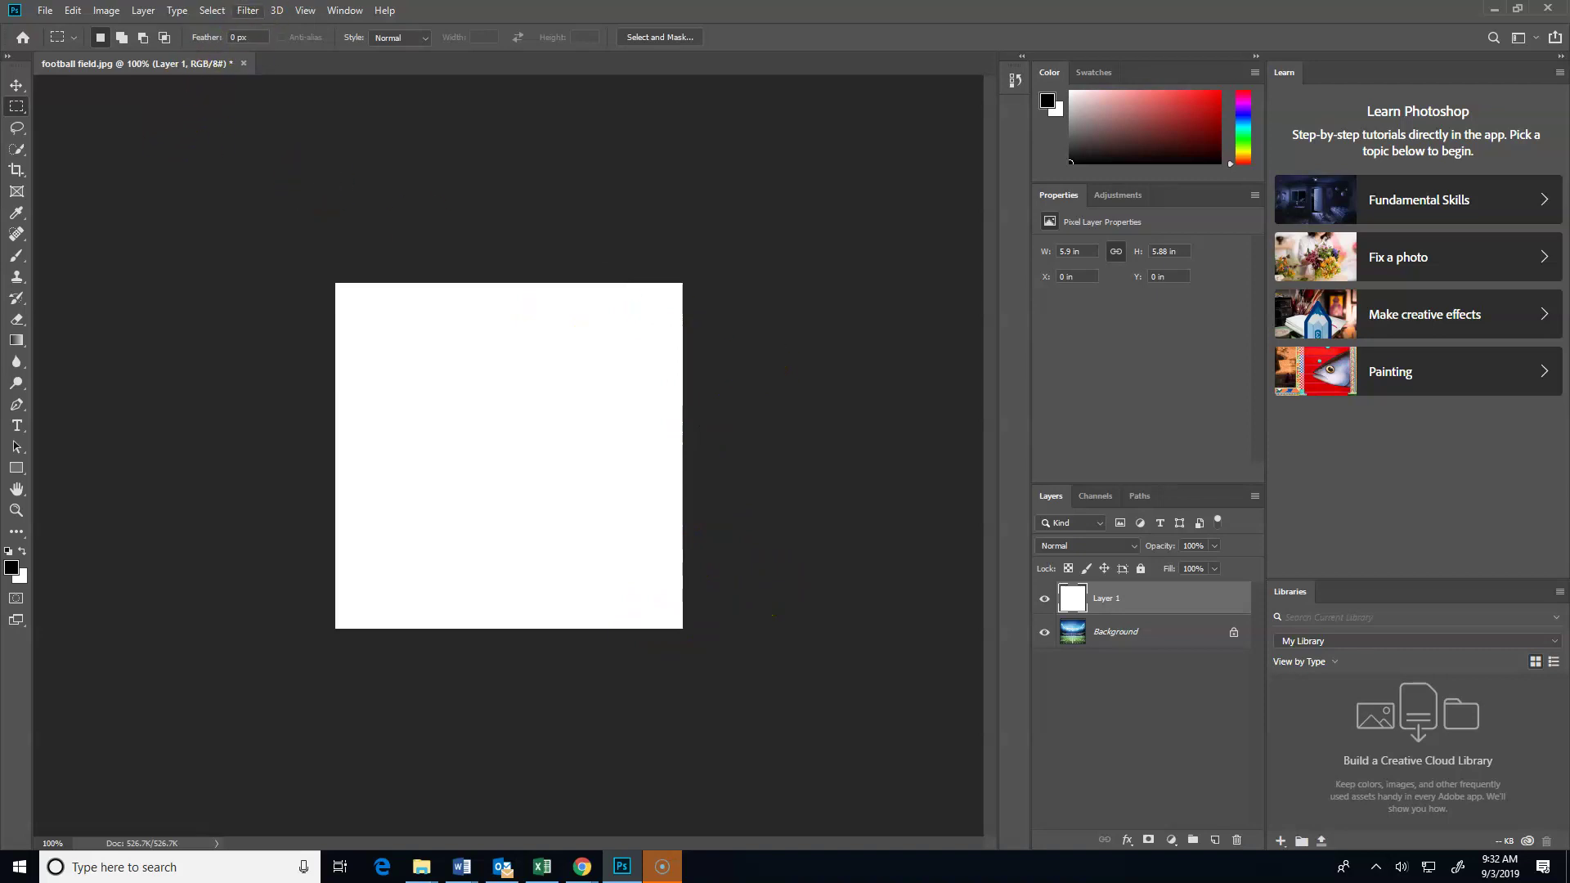
Step: Apply a Lens Correction custom vignette at amount -100 to the white Layer 1
click(250, 11)
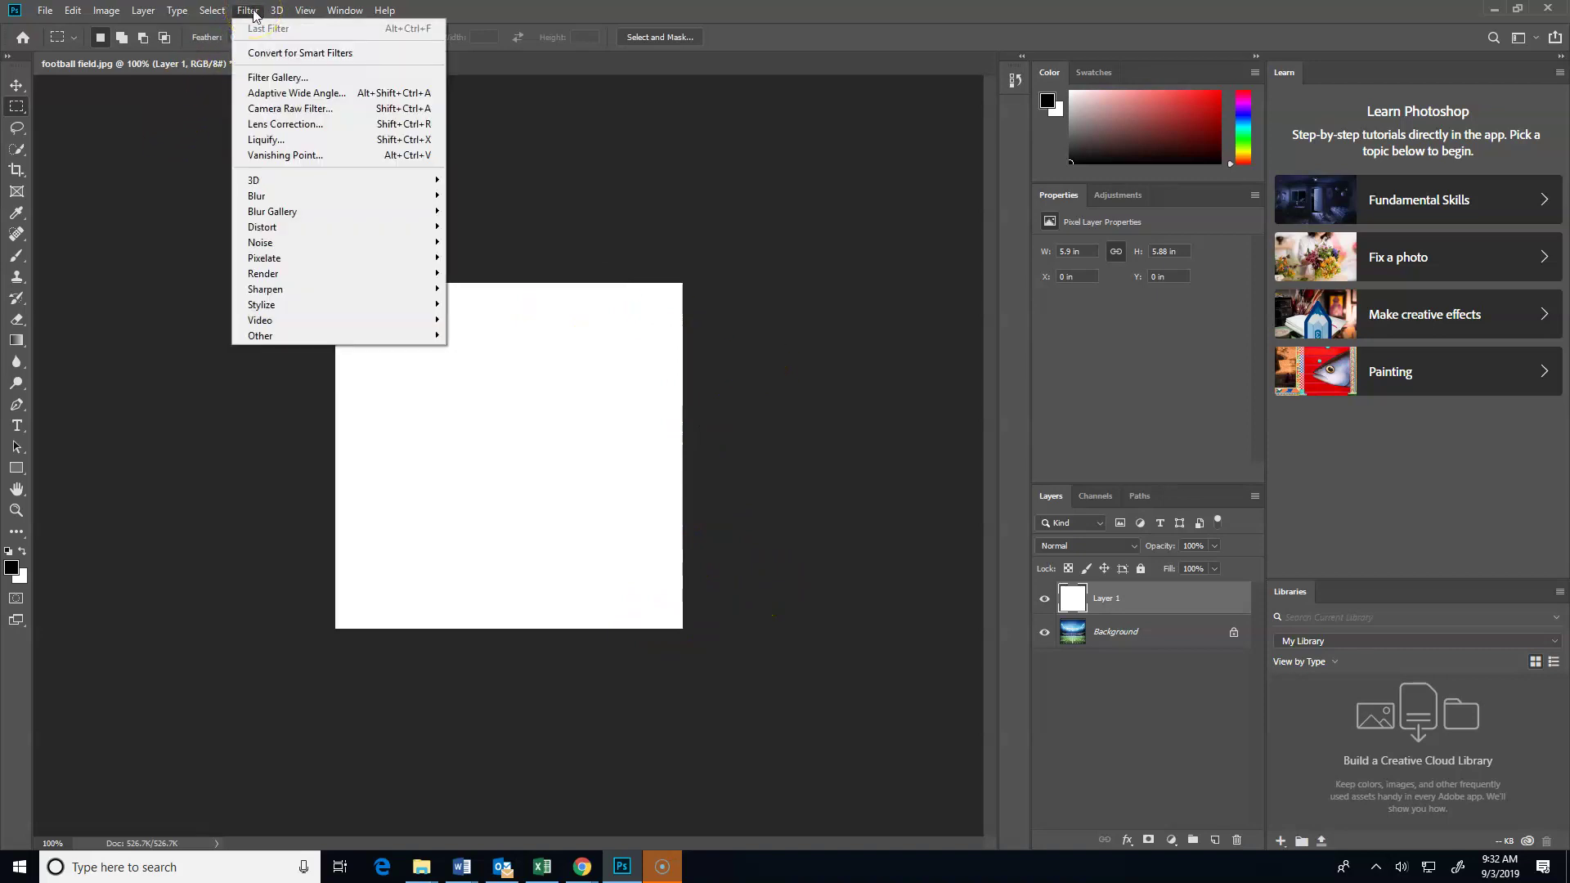
click(297, 124)
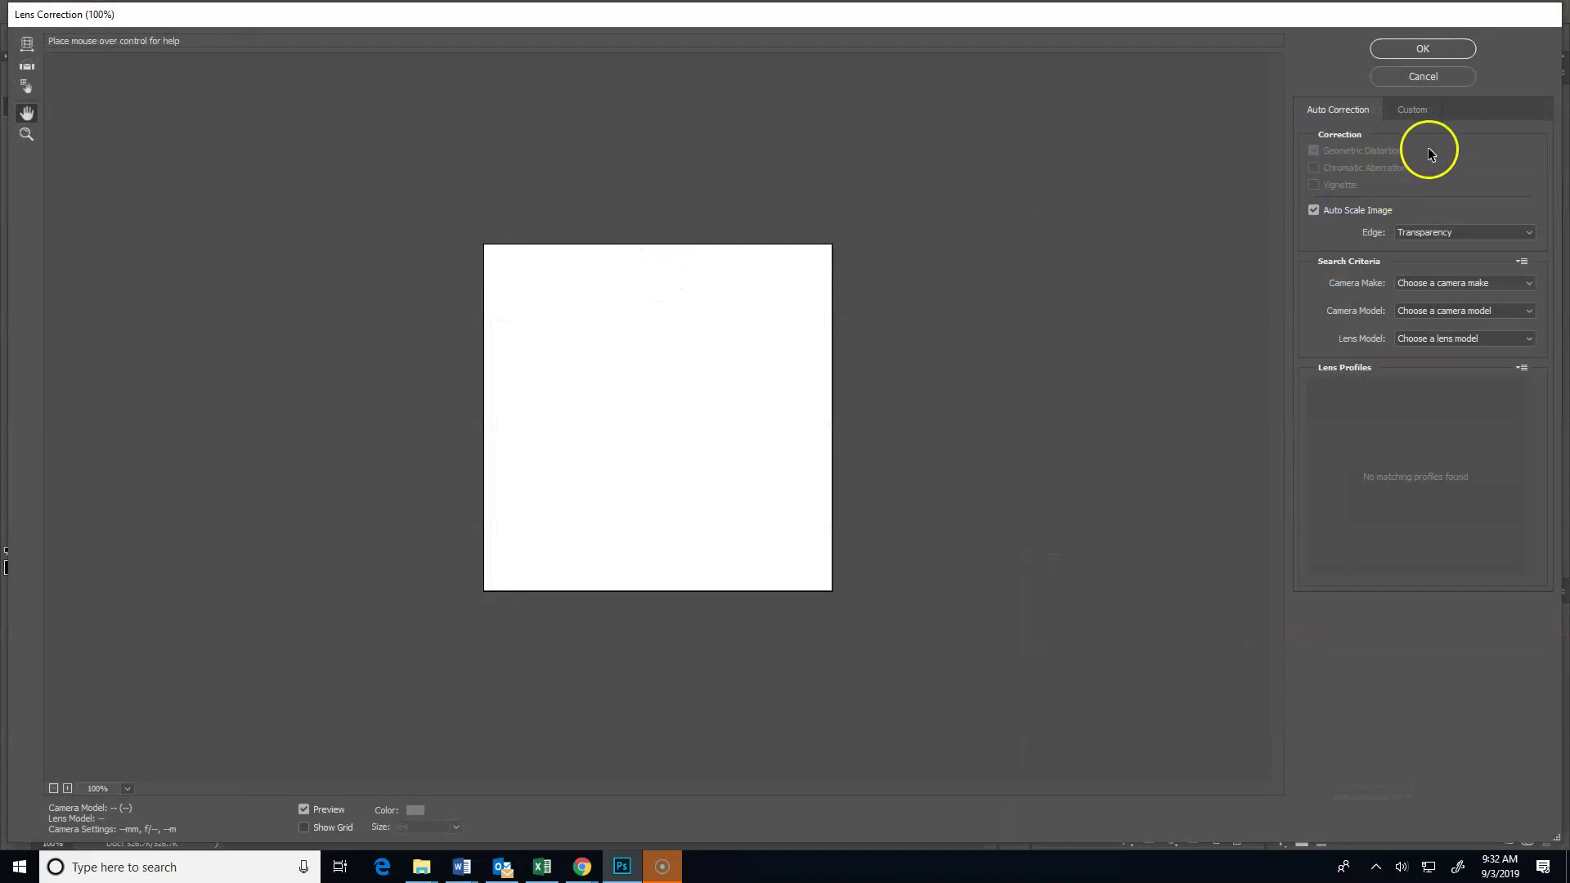
click(1412, 113)
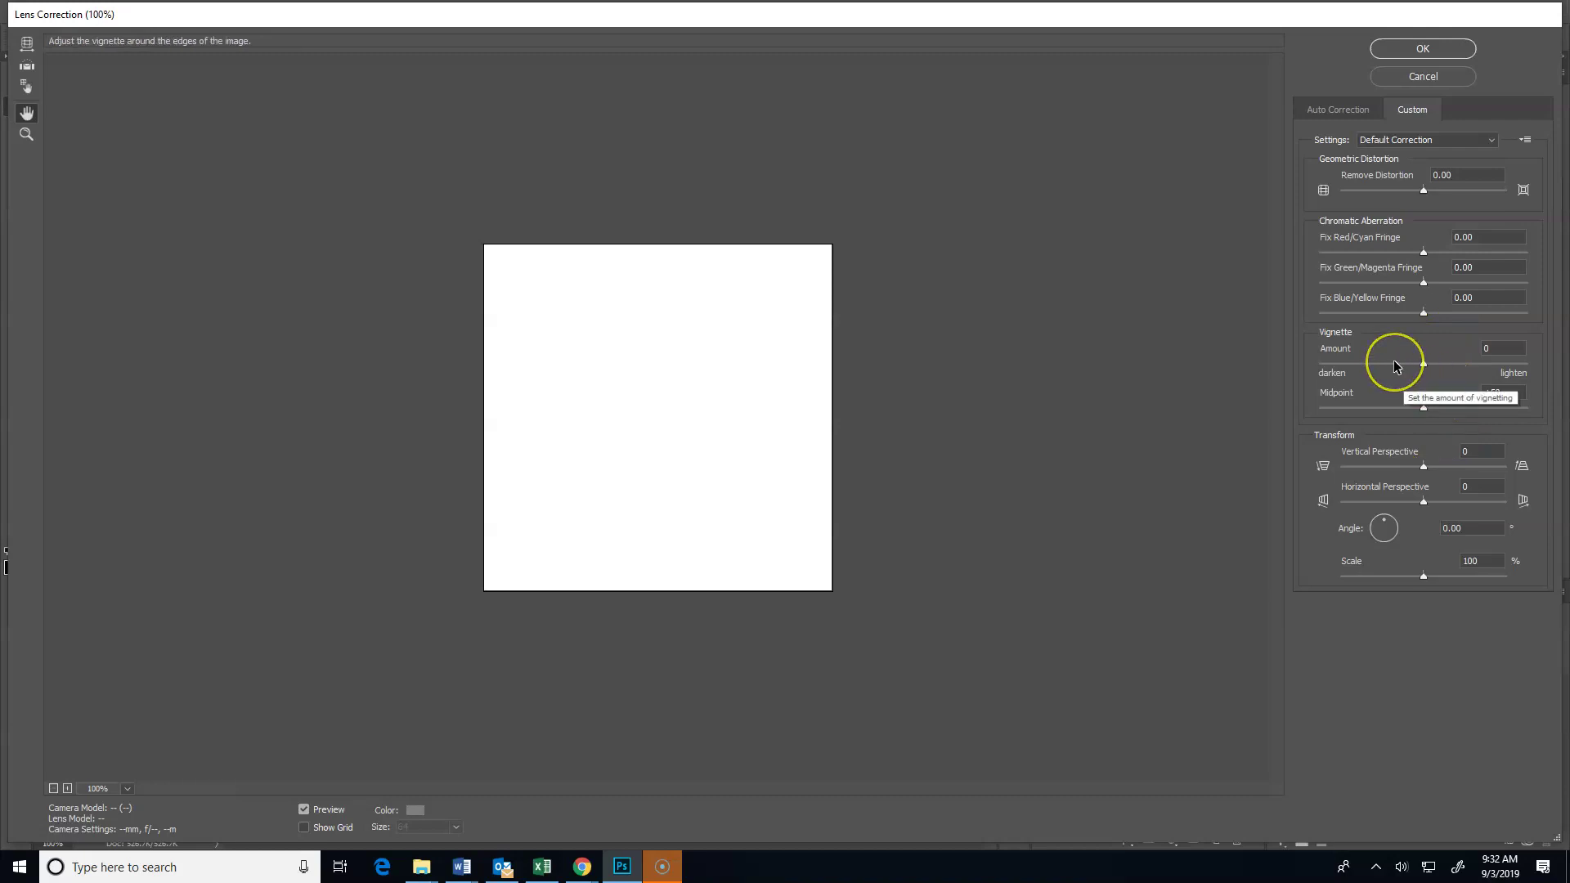
click(1424, 367)
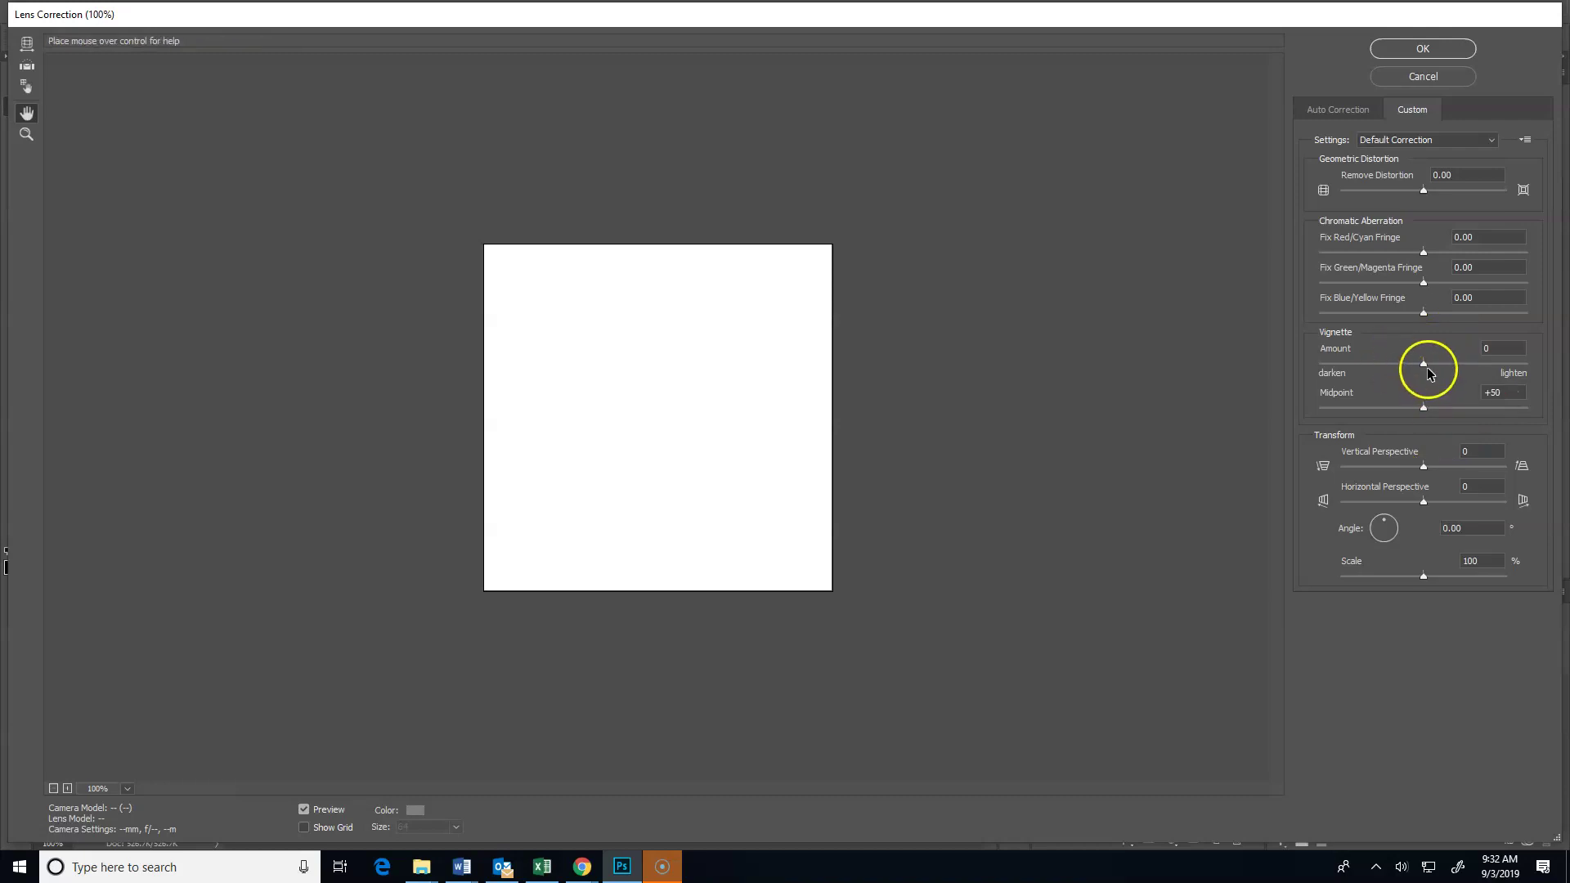
drag(1425, 366, 1314, 372)
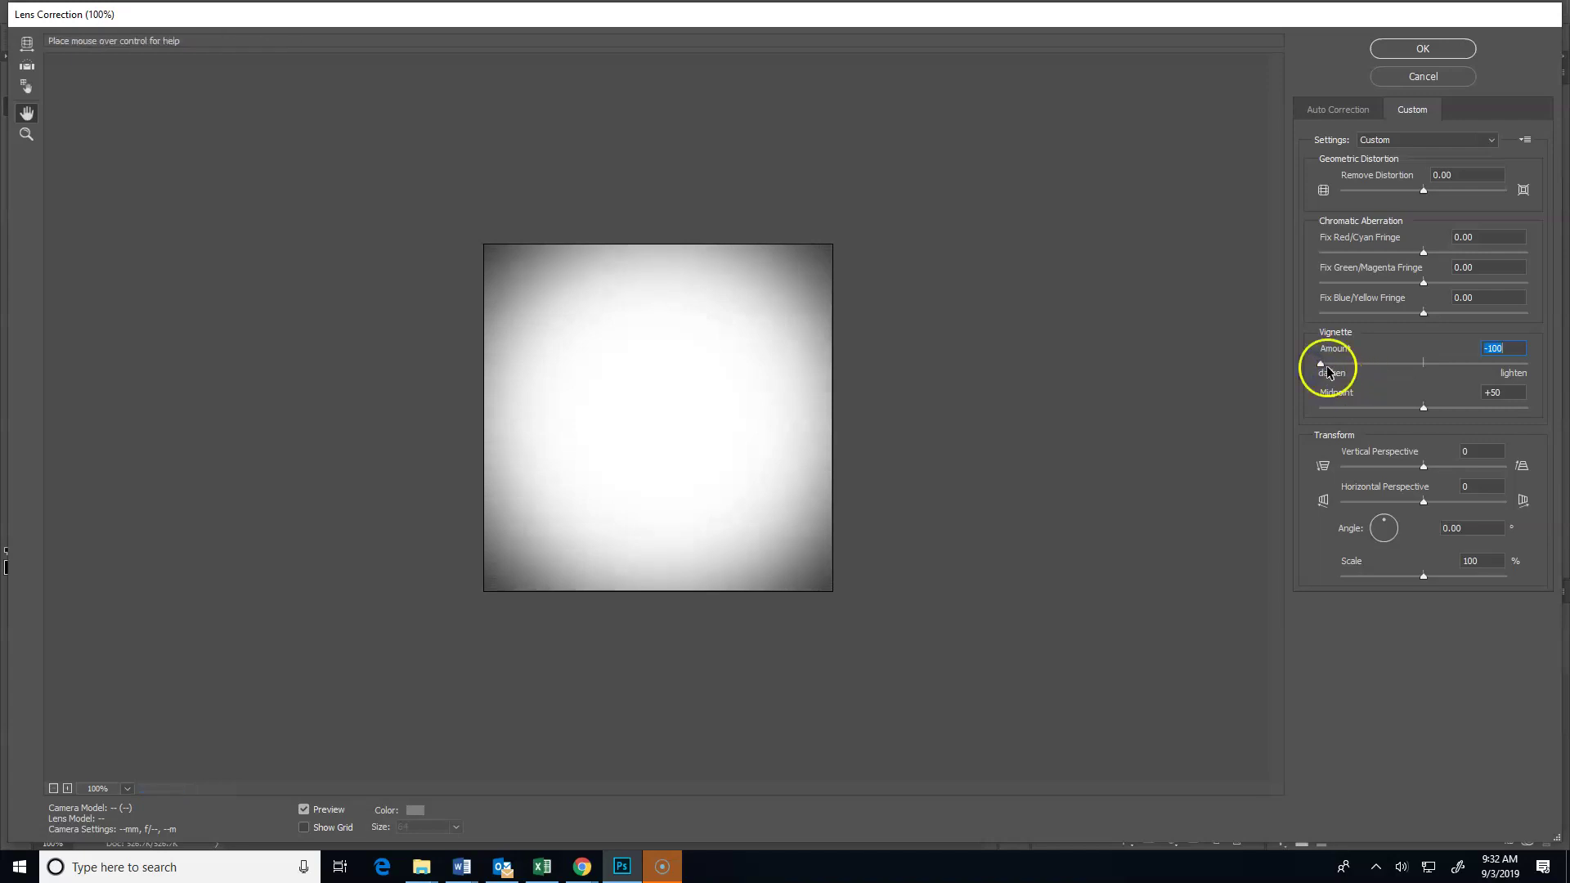
click(1437, 51)
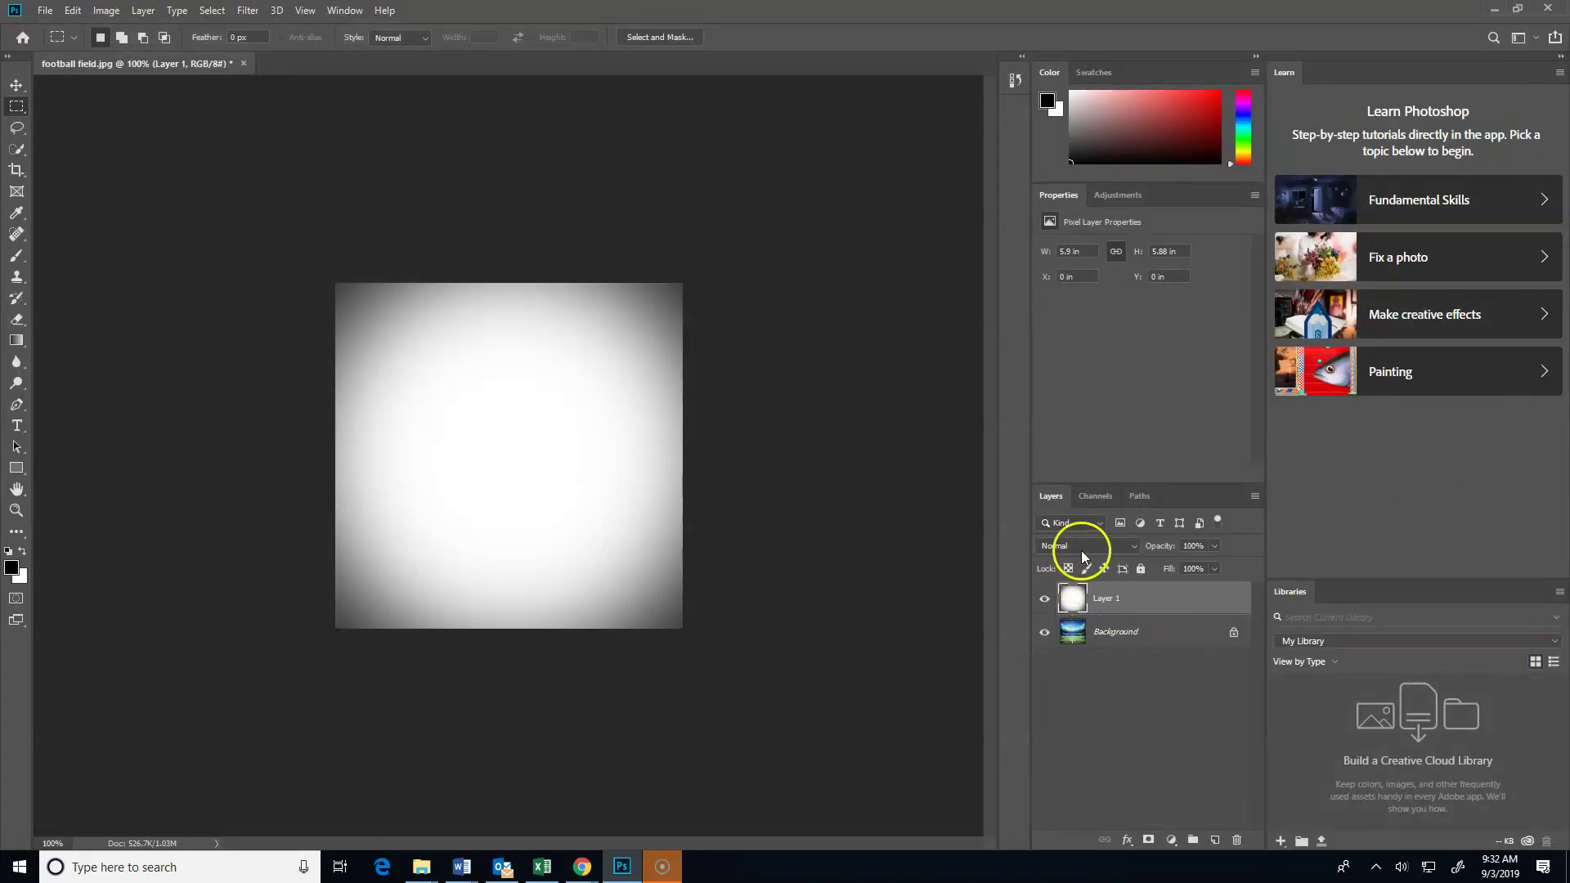
Step: Change Layer 1's blend mode to Multiply in the Layers panel
click(1134, 543)
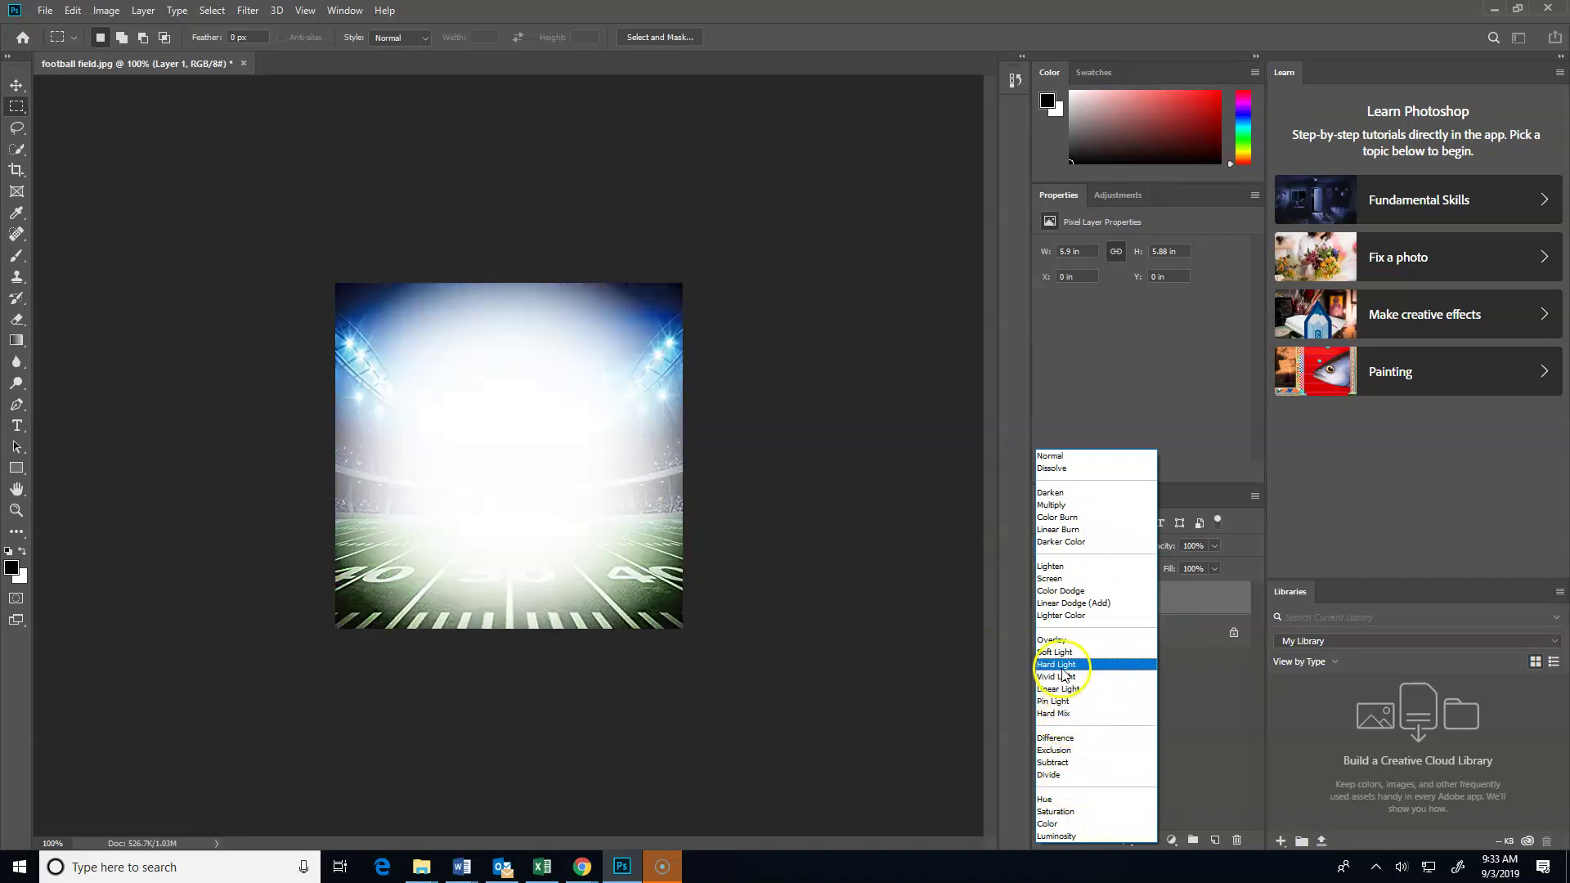
click(1059, 506)
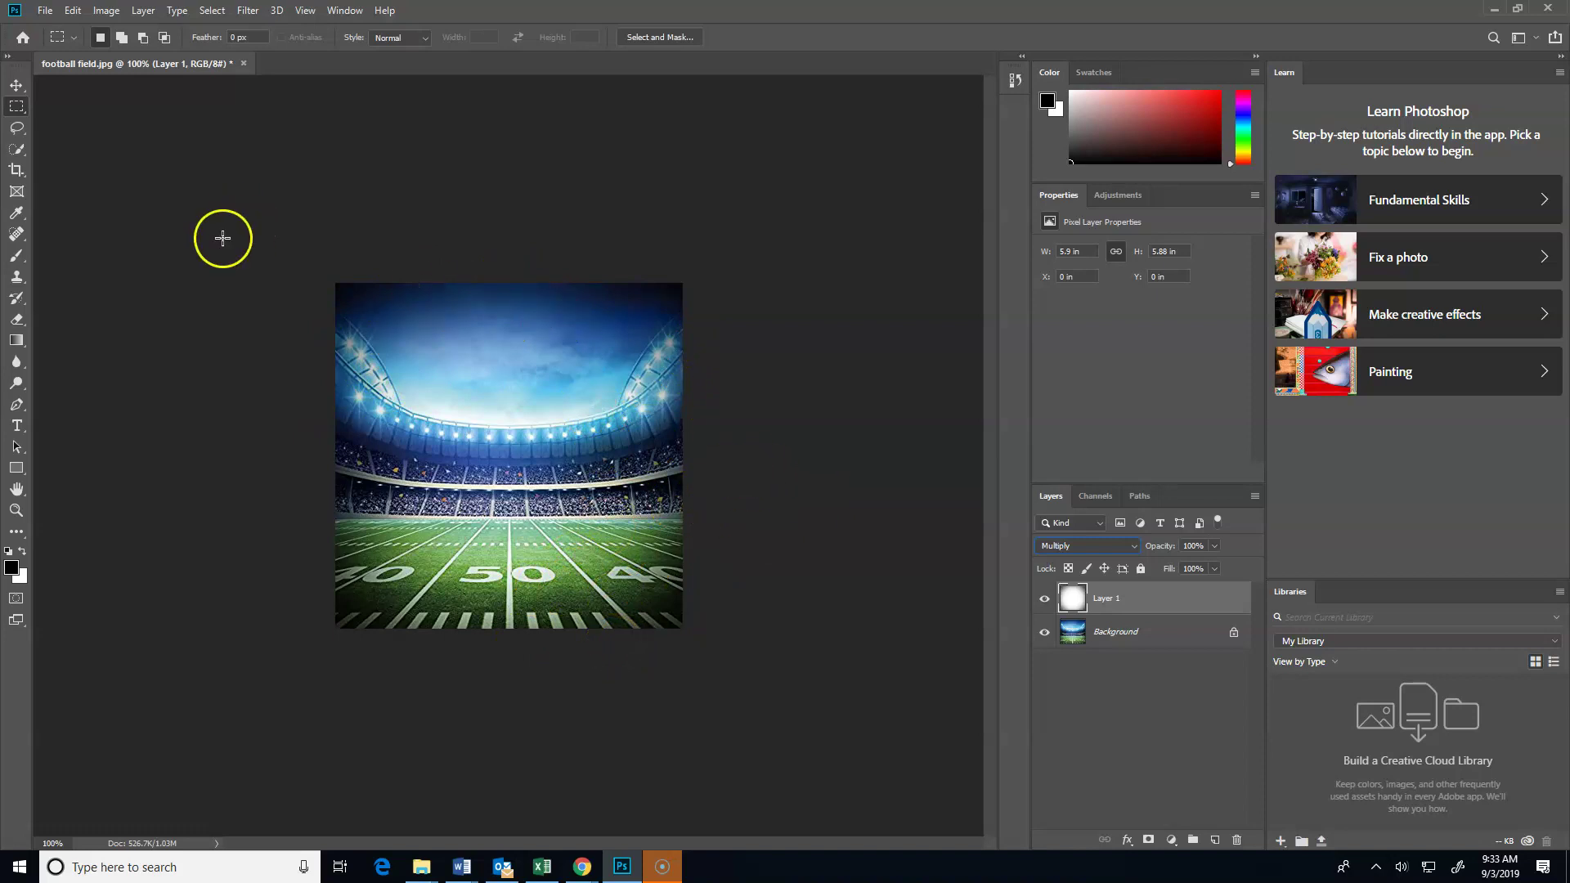
Step: Open uncle rico.jpg, accepting the damaged-data warning
click(47, 12)
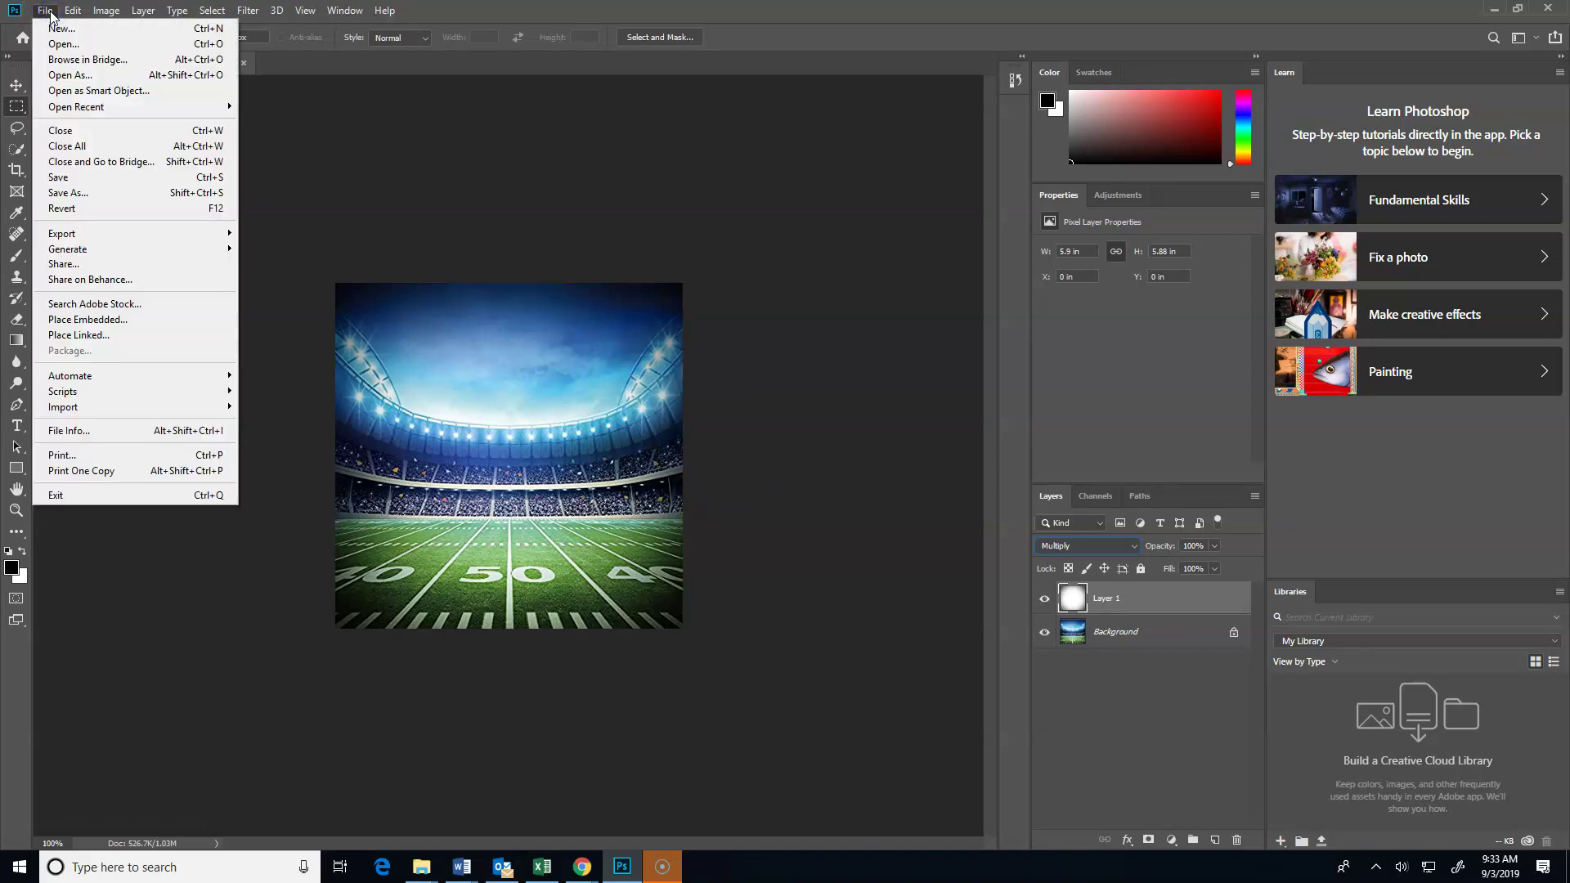
click(59, 44)
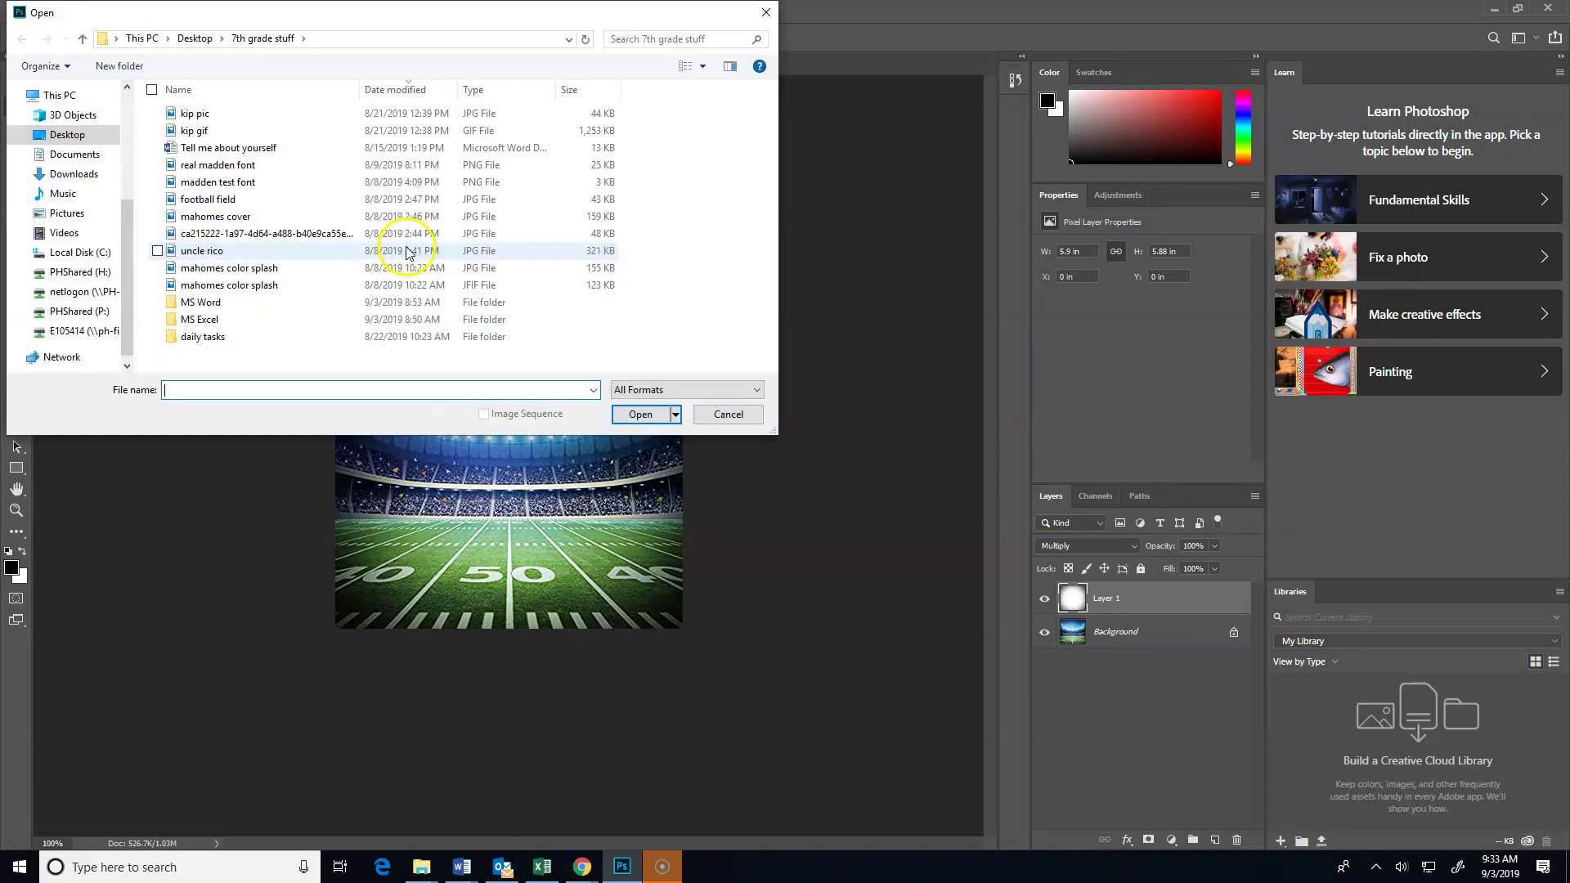
click(202, 250)
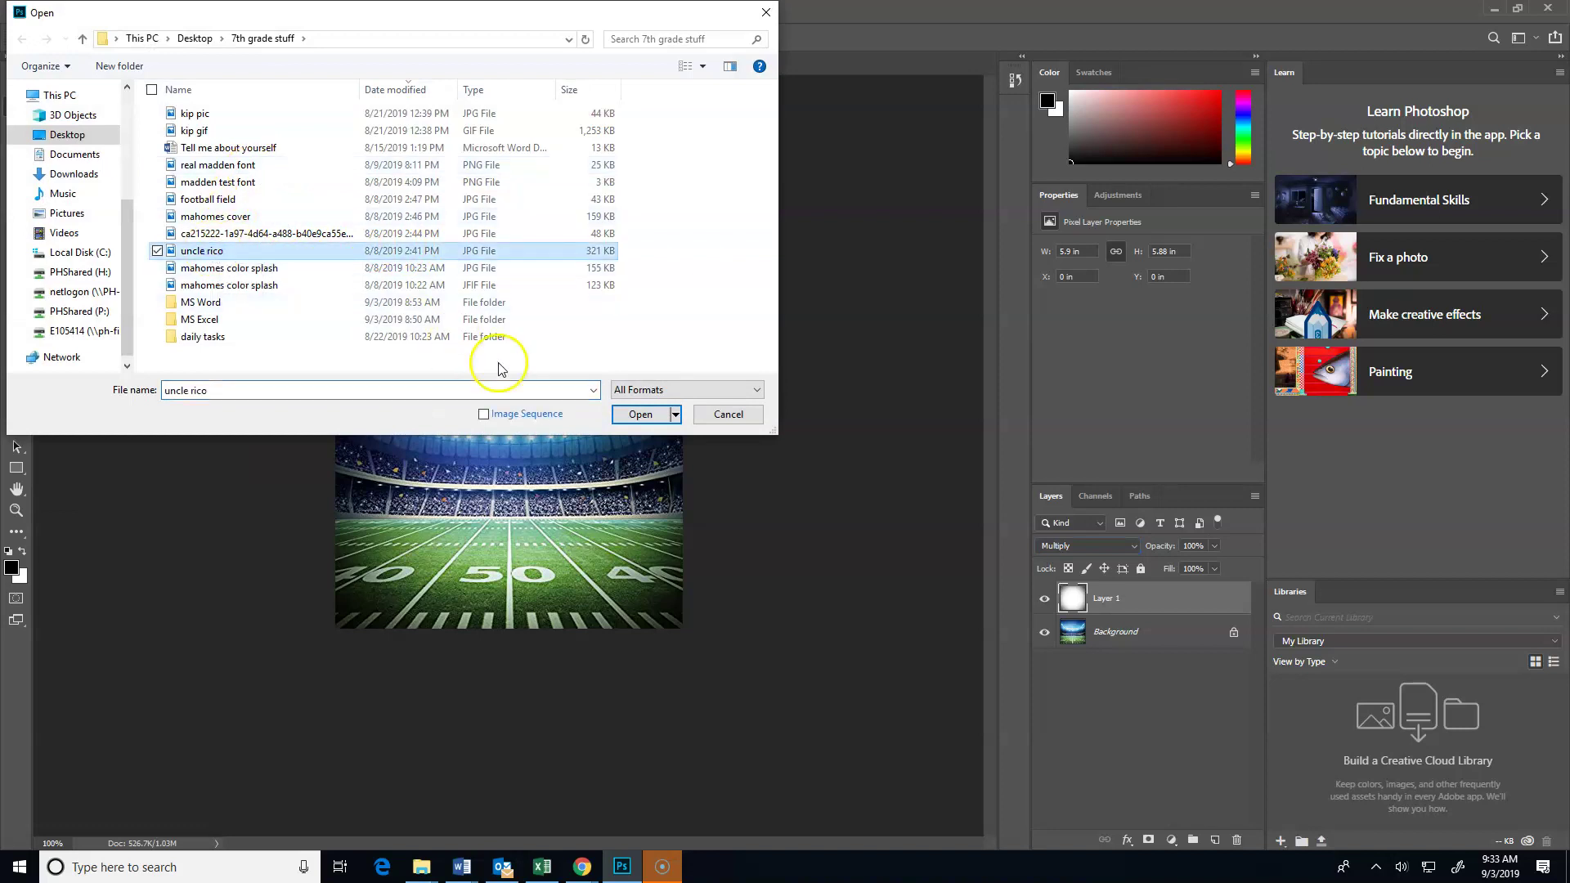
click(639, 414)
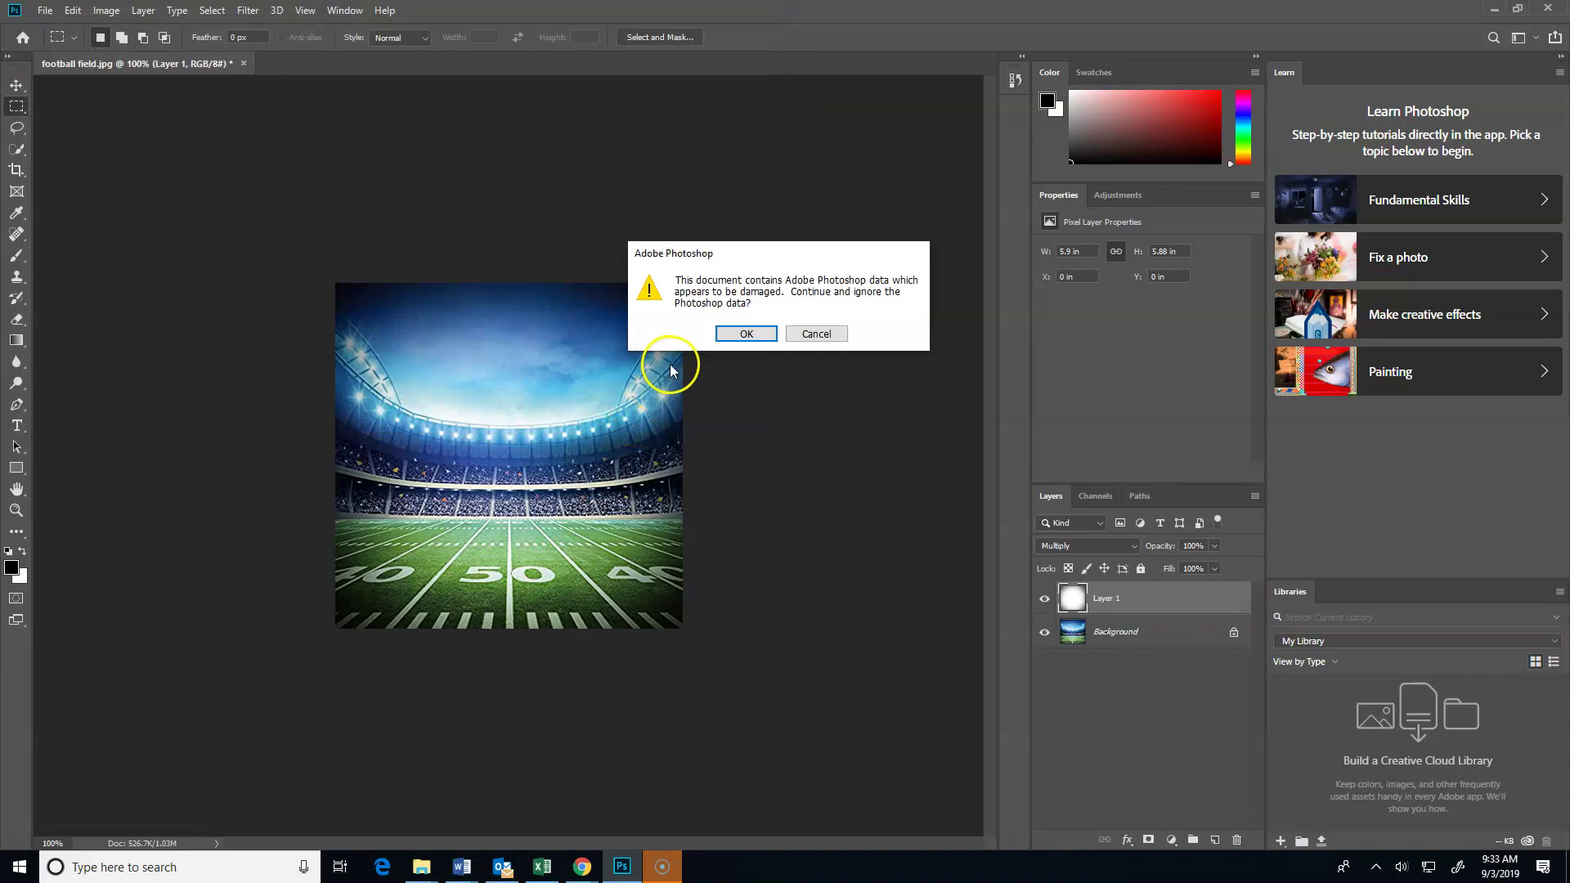
click(754, 337)
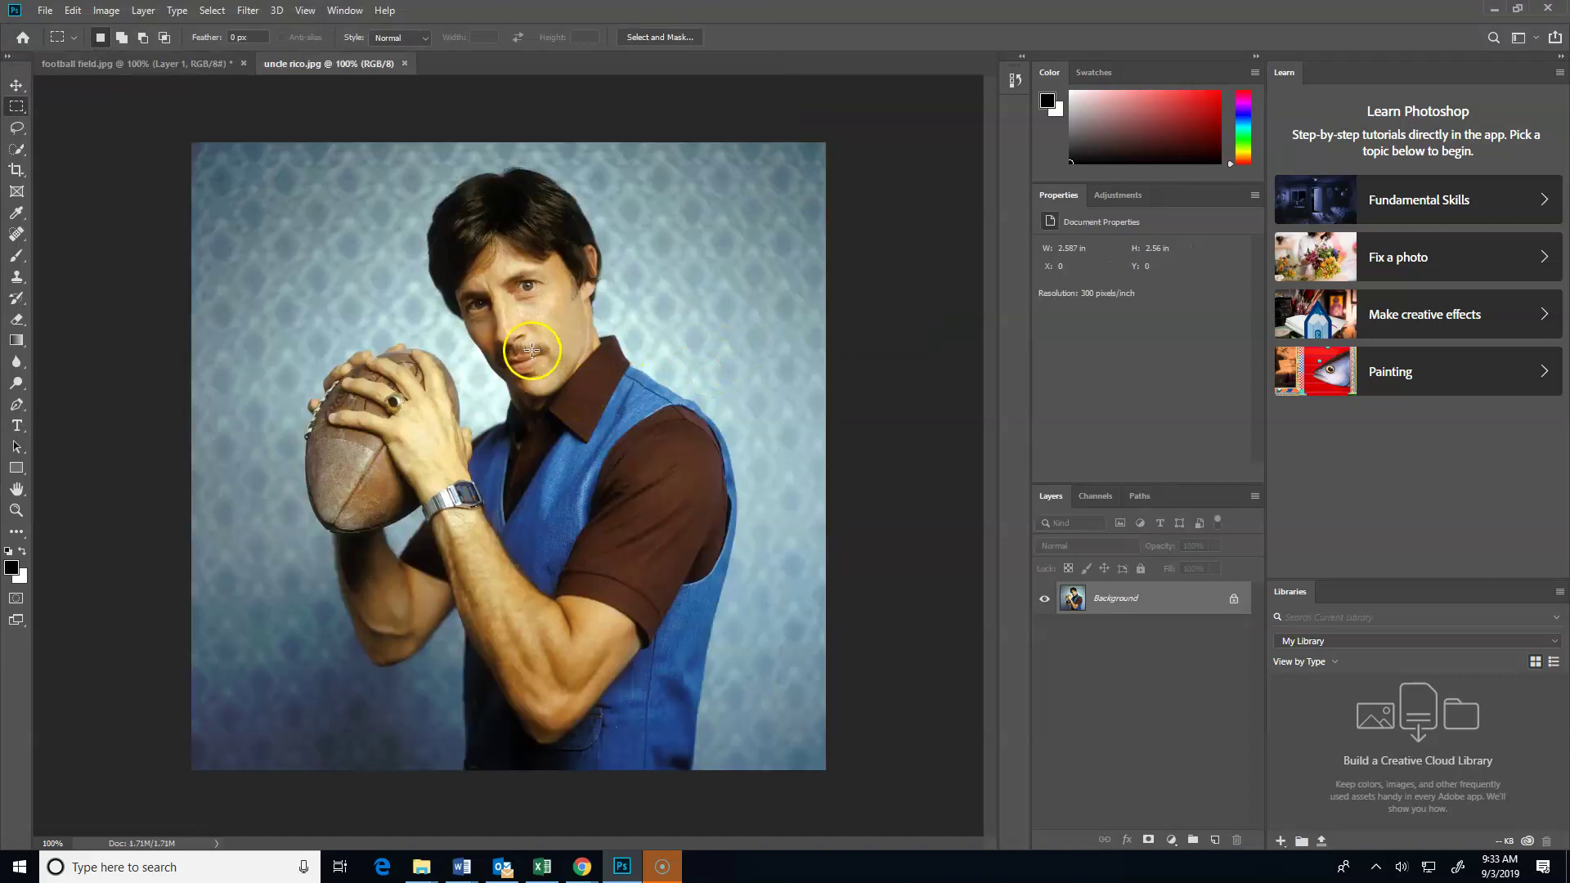
Step: Trace a closed Magnetic Lasso selection around the man and football, excluding the backdrop
click(18, 129)
drag(21, 132, 90, 157)
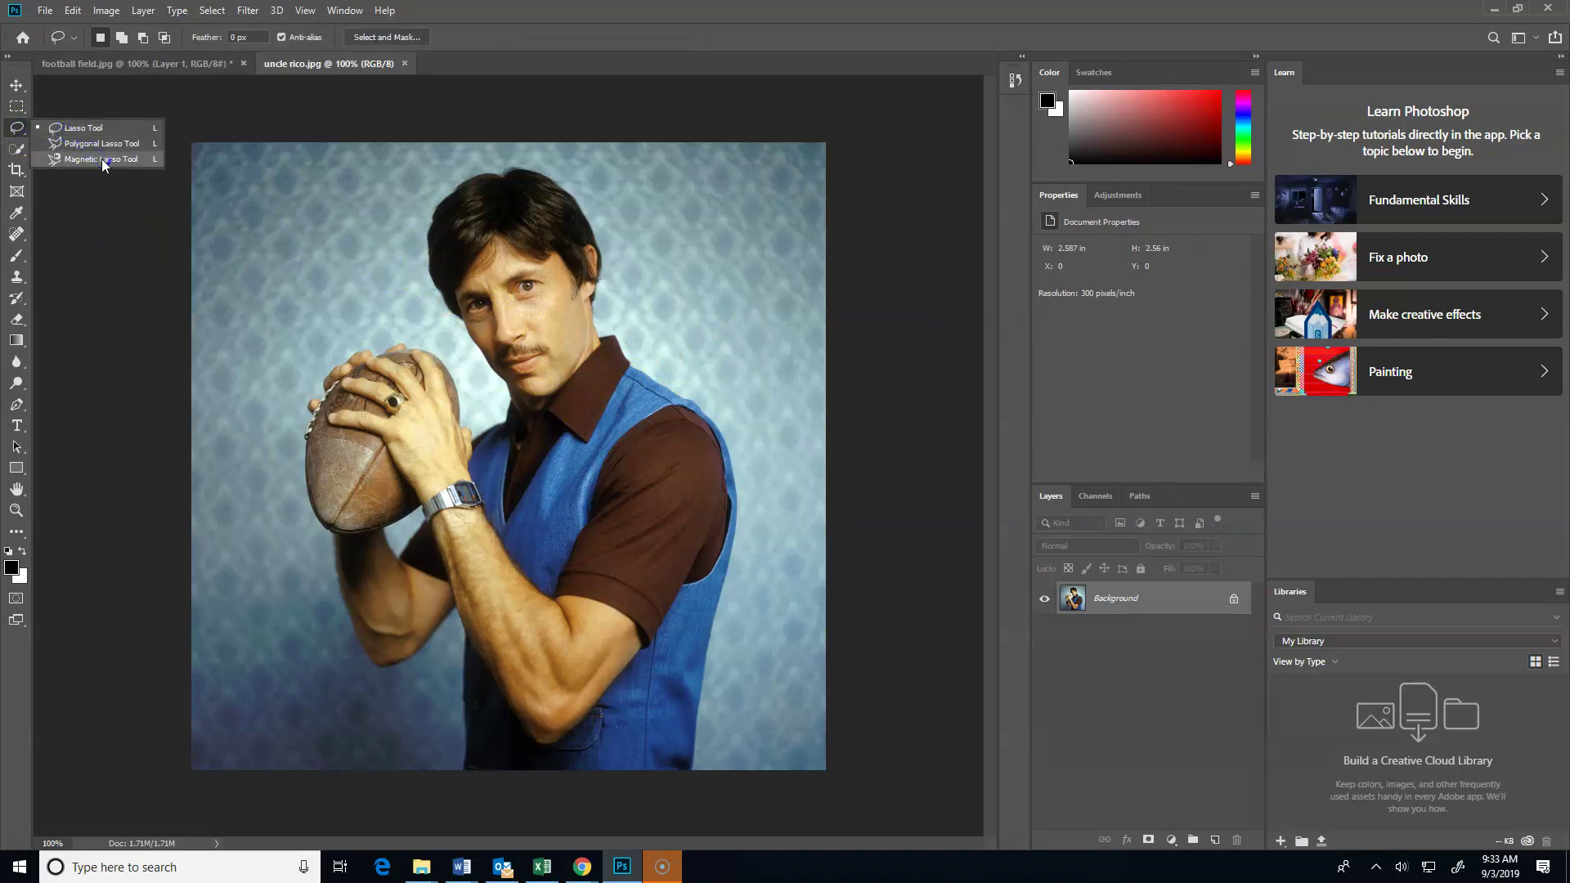
drag(103, 163, 104, 160)
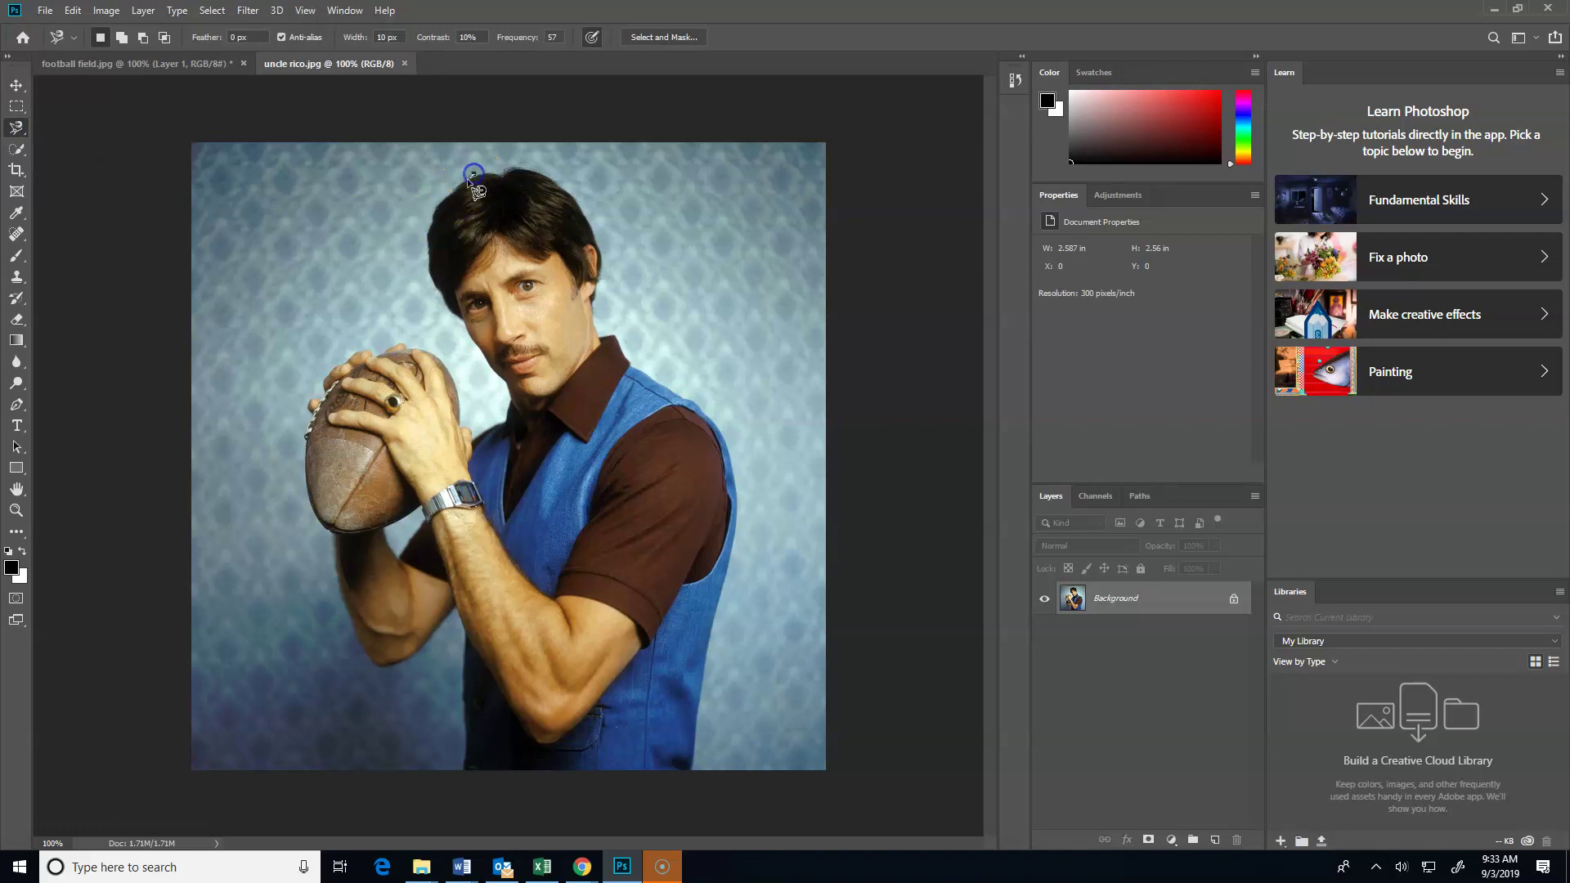
mouse_move(472, 174)
mouse_down()
mouse_move(430, 260)
mouse_move(500, 382)
mouse_move(501, 417)
mouse_move(461, 428)
mouse_move(454, 373)
mouse_move(426, 347)
mouse_move(342, 358)
mouse_move(310, 403)
mouse_move(329, 533)
mouse_up()
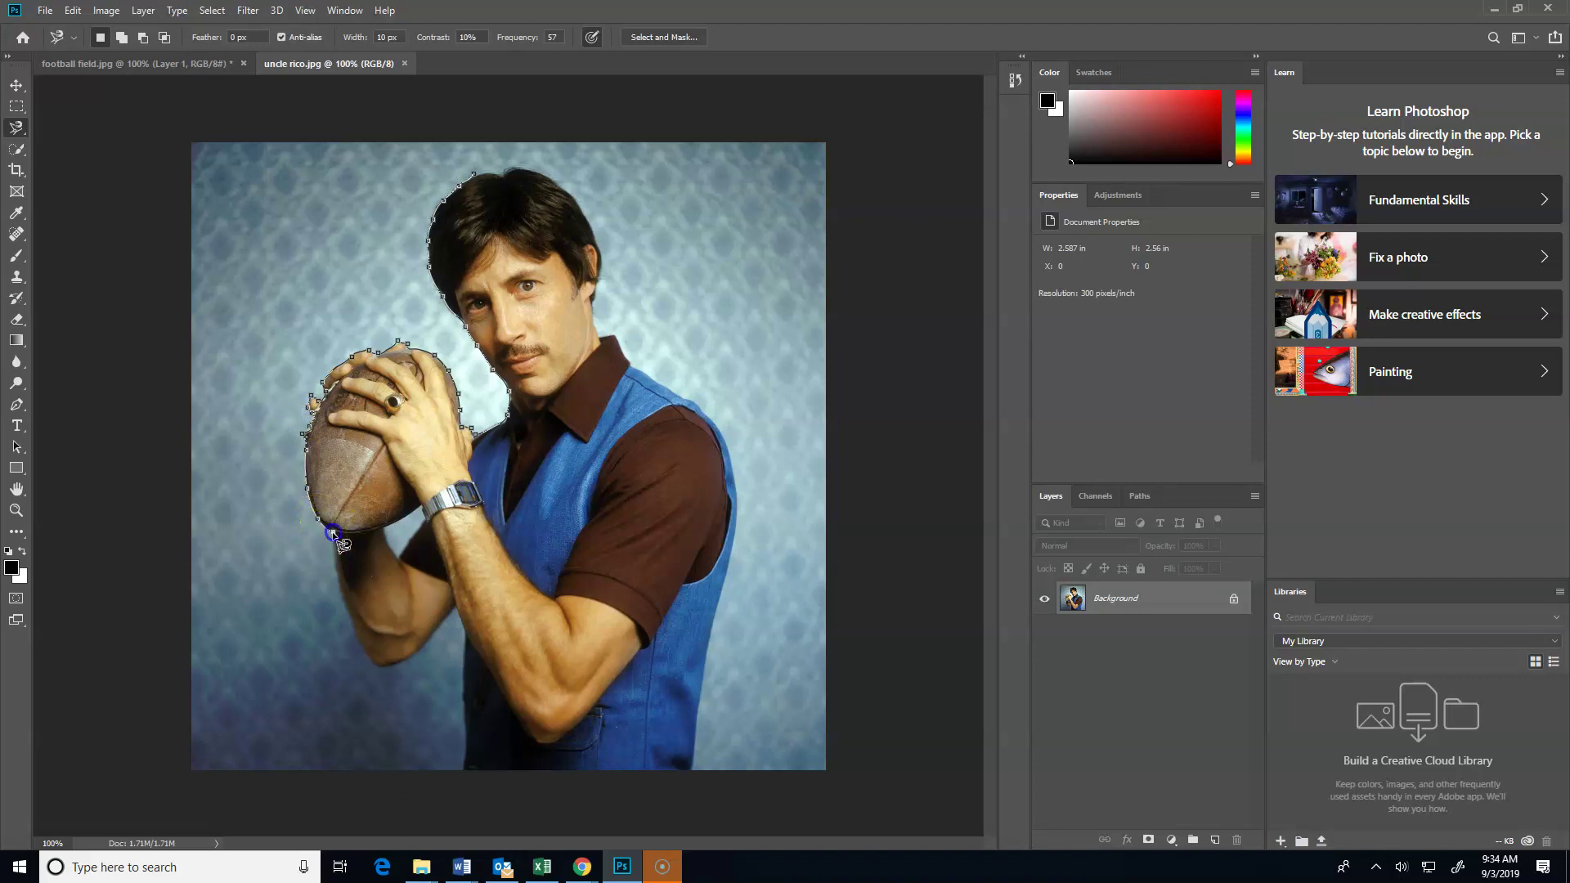
mouse_move(332, 534)
mouse_down()
mouse_move(378, 666)
mouse_move(401, 666)
mouse_move(454, 607)
mouse_move(462, 767)
mouse_move(692, 768)
mouse_move(701, 697)
mouse_move(686, 689)
mouse_move(726, 660)
mouse_move(716, 603)
mouse_move(708, 678)
mouse_move(736, 477)
mouse_move(699, 404)
mouse_up()
click(698, 723)
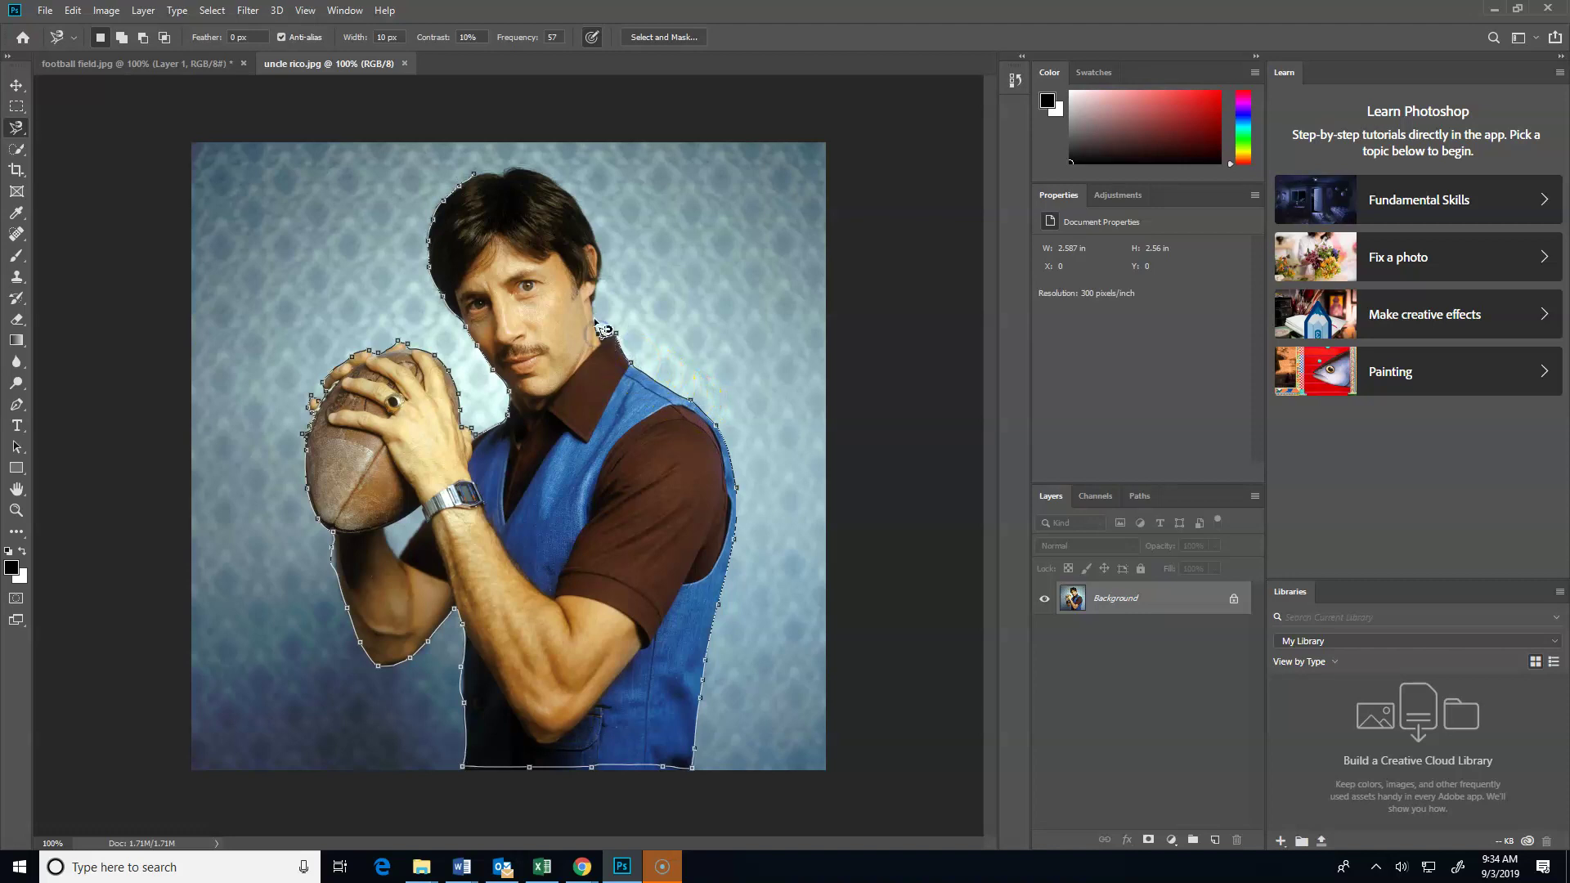
drag(600, 321, 605, 270)
click(475, 174)
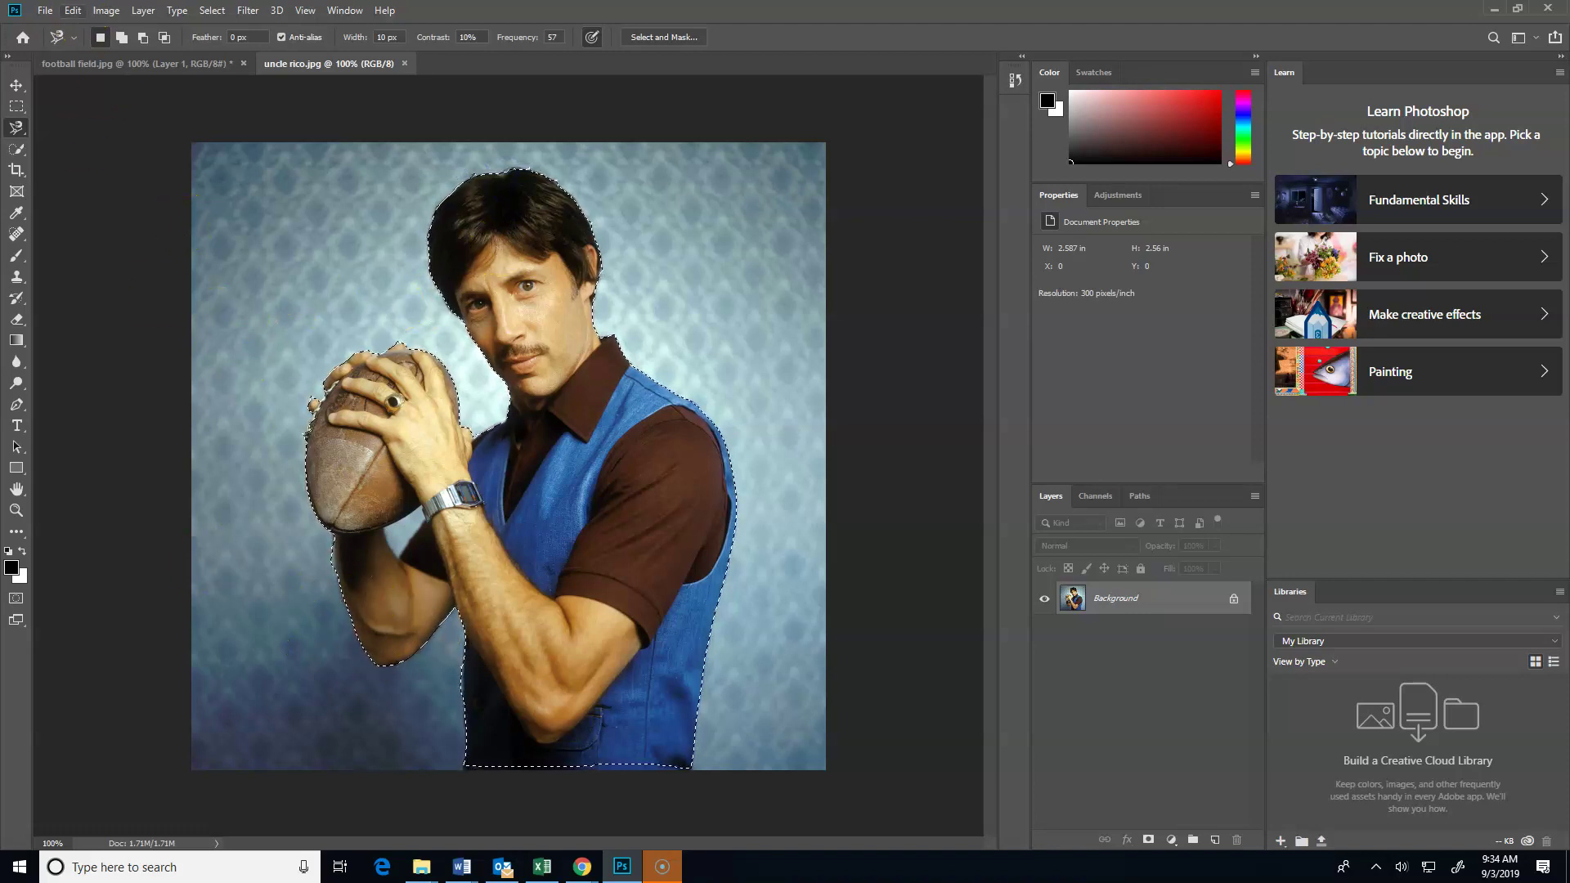
click(73, 10)
Step: Copy the selected man and paste him into football field.jpg as a new layer
click(87, 124)
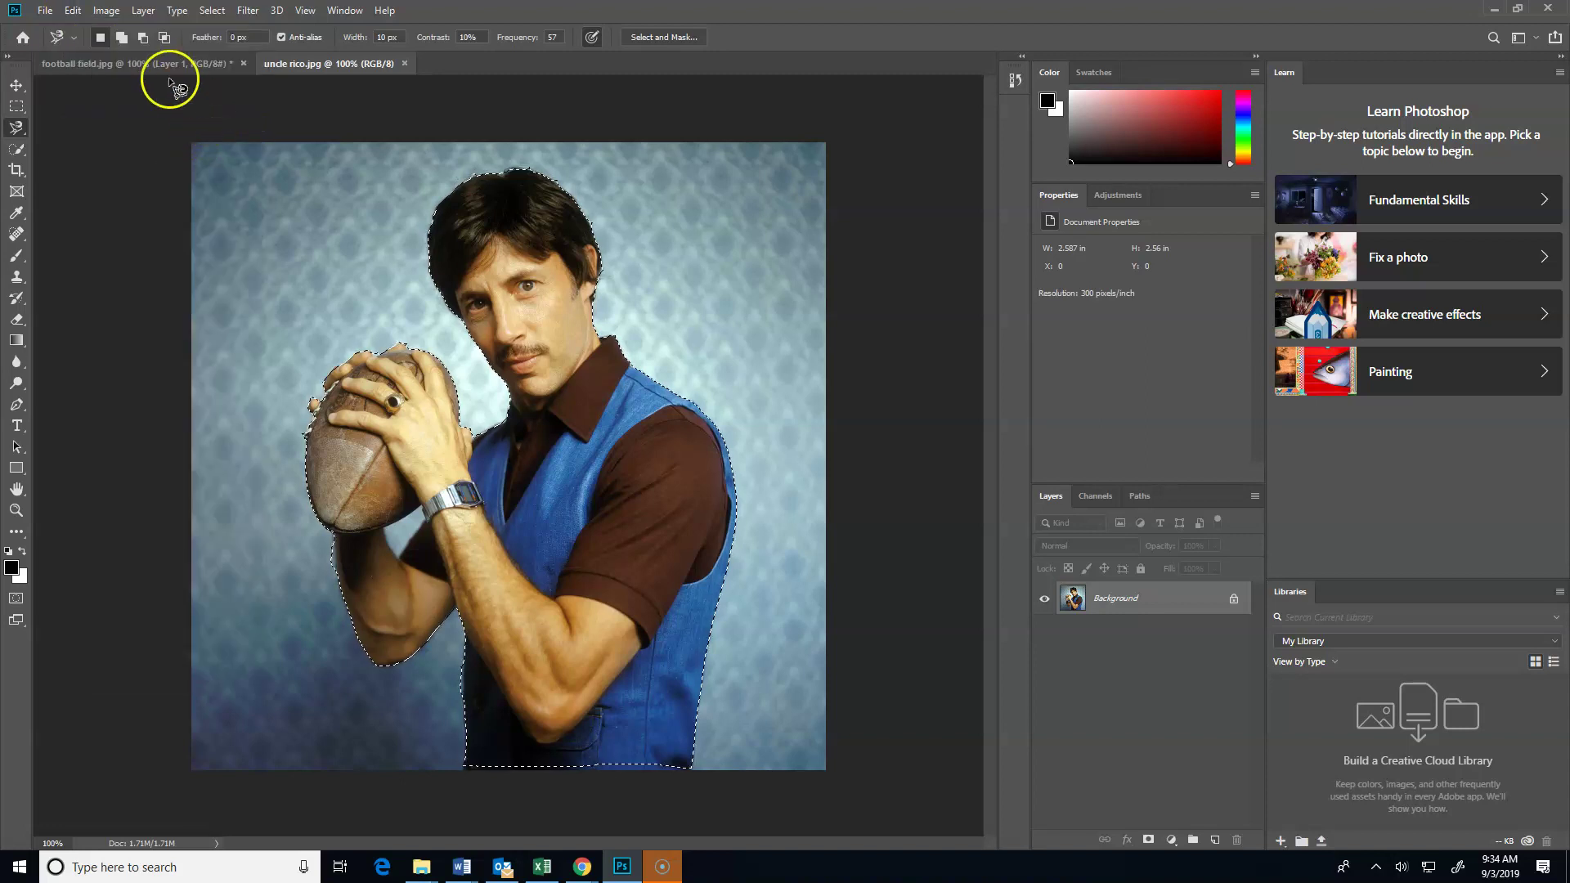
click(166, 65)
click(73, 11)
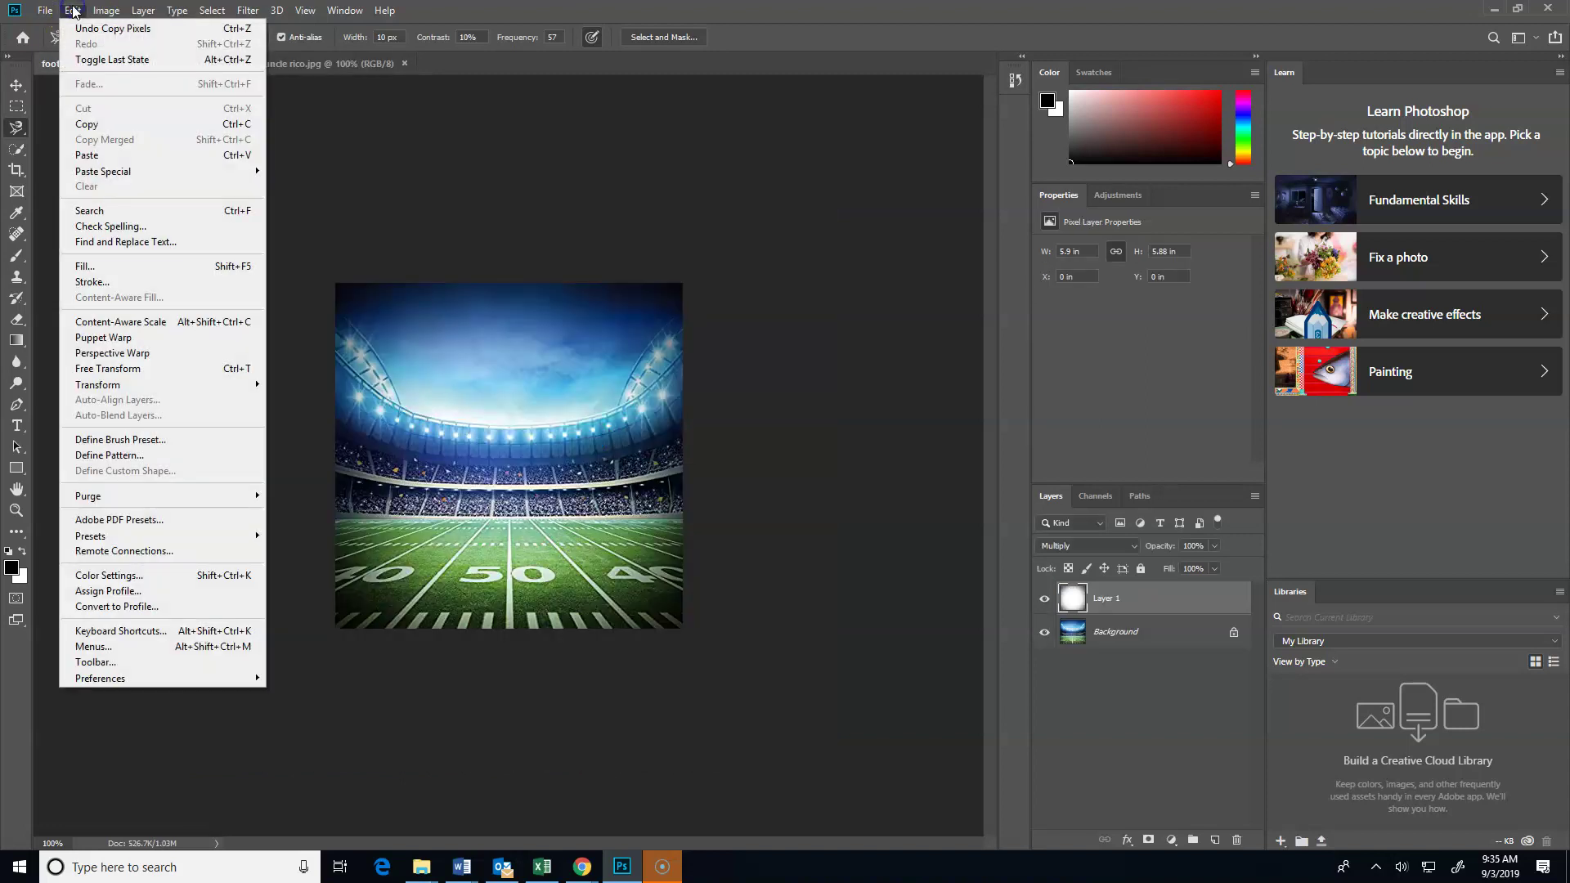
click(139, 156)
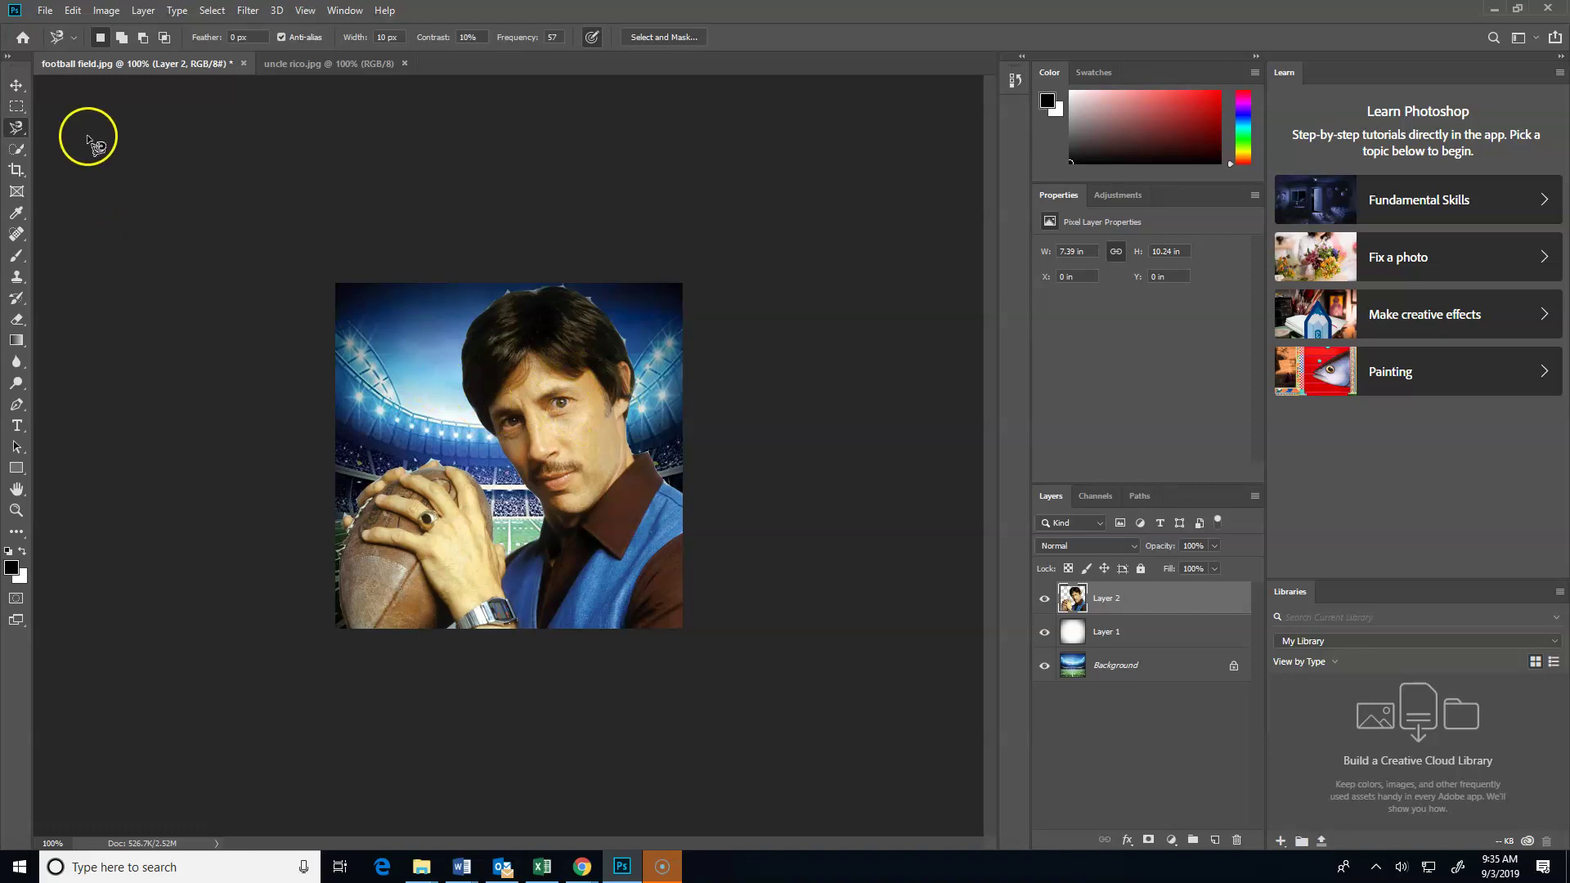
Step: Scale the man to about 49% and position him over the stadium field
click(20, 92)
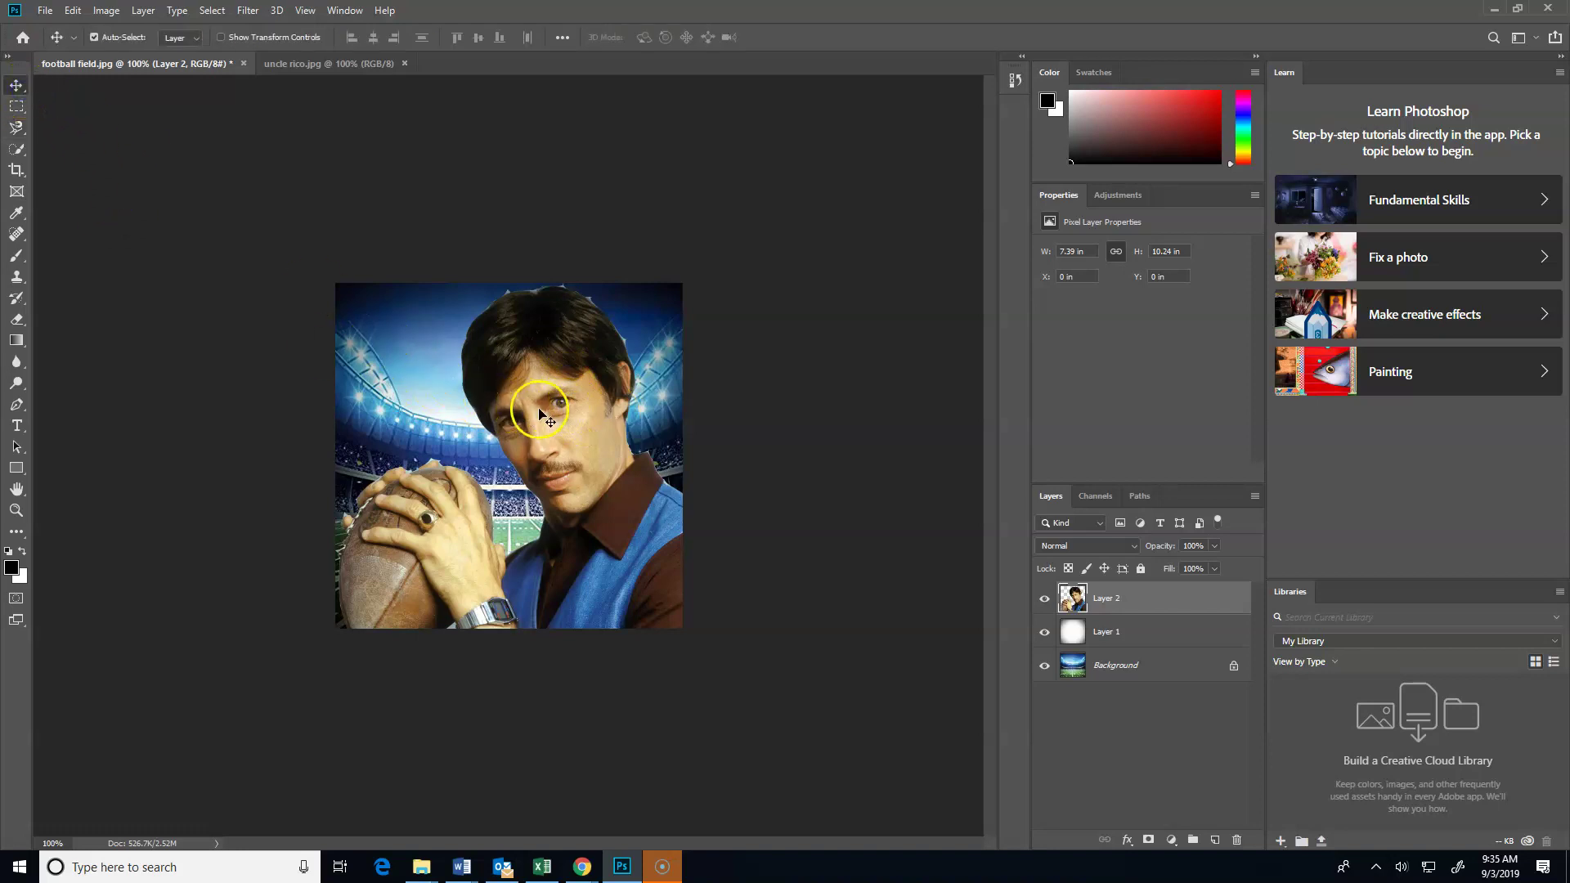
drag(542, 412, 507, 423)
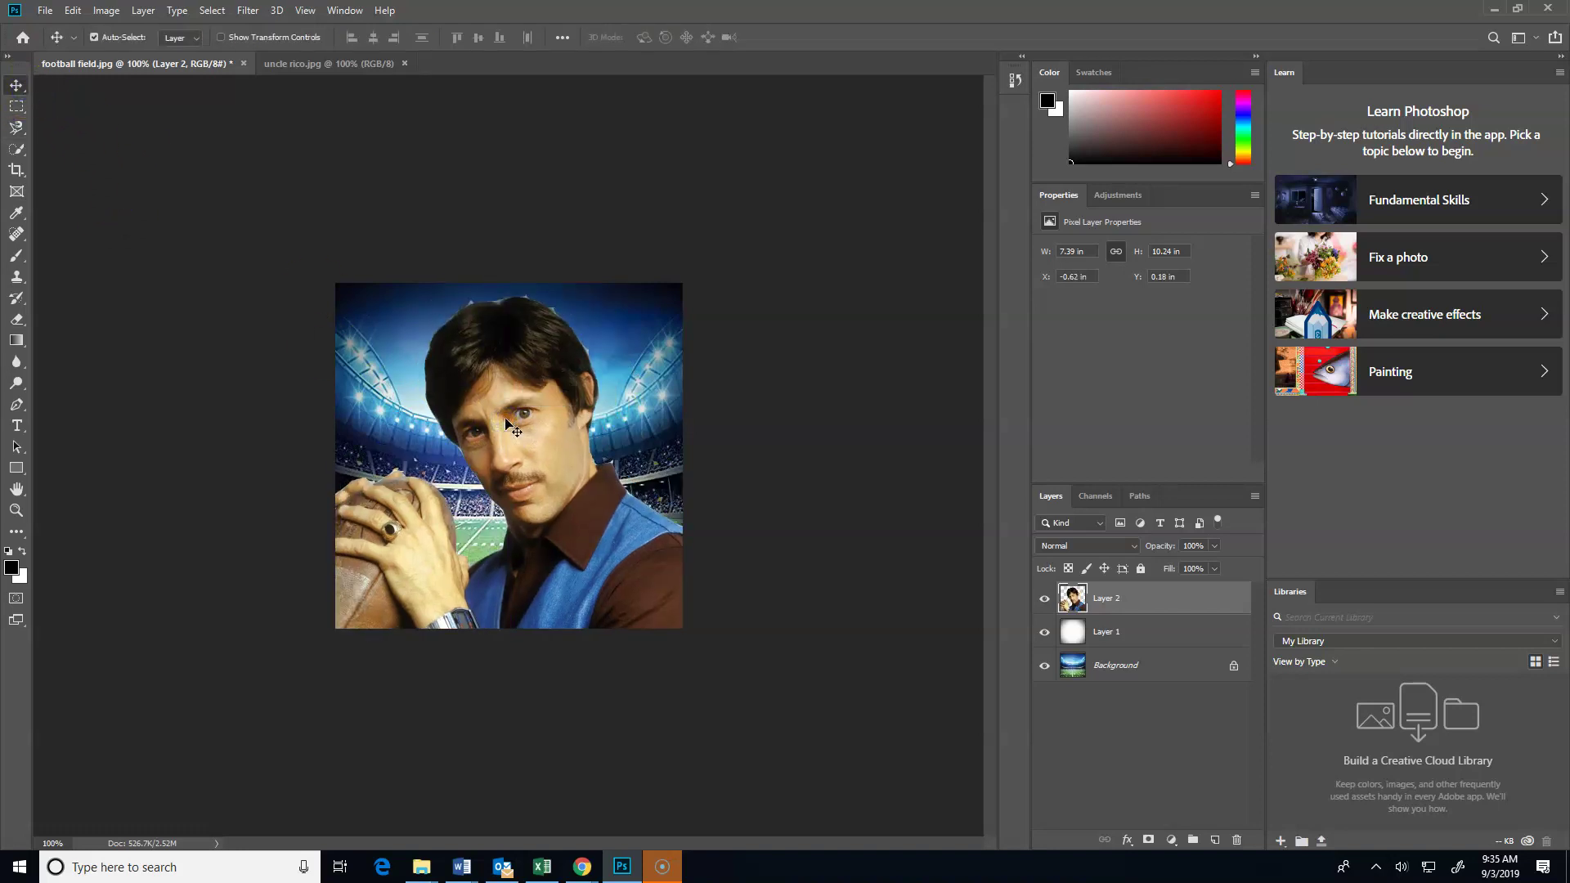
key(ctrl+t)
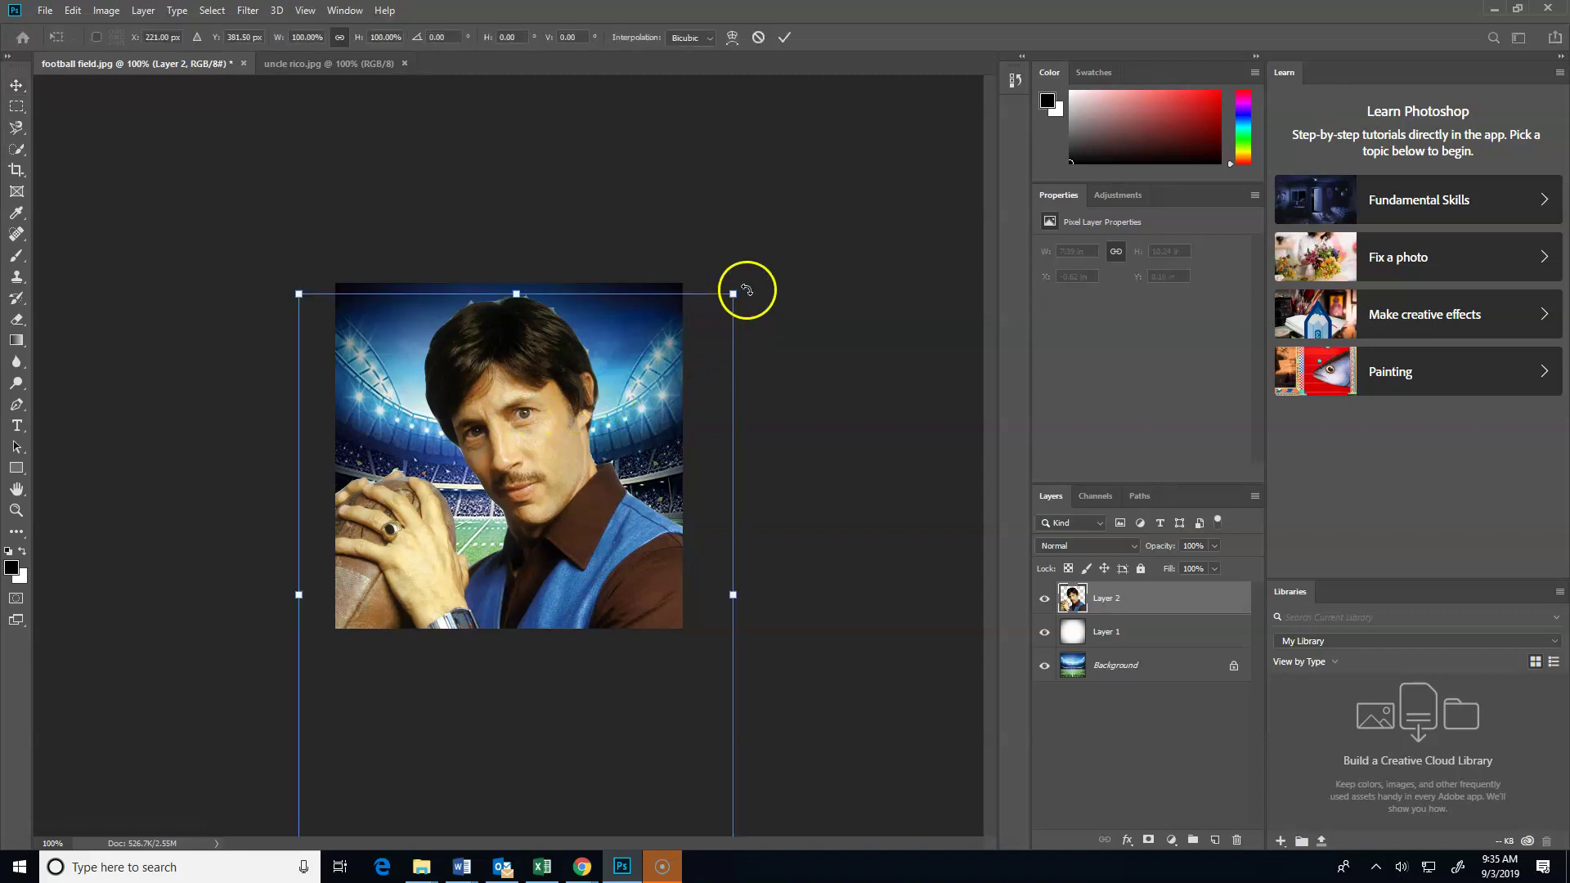
drag(737, 291, 557, 536)
drag(398, 599, 487, 388)
drag(646, 324, 601, 389)
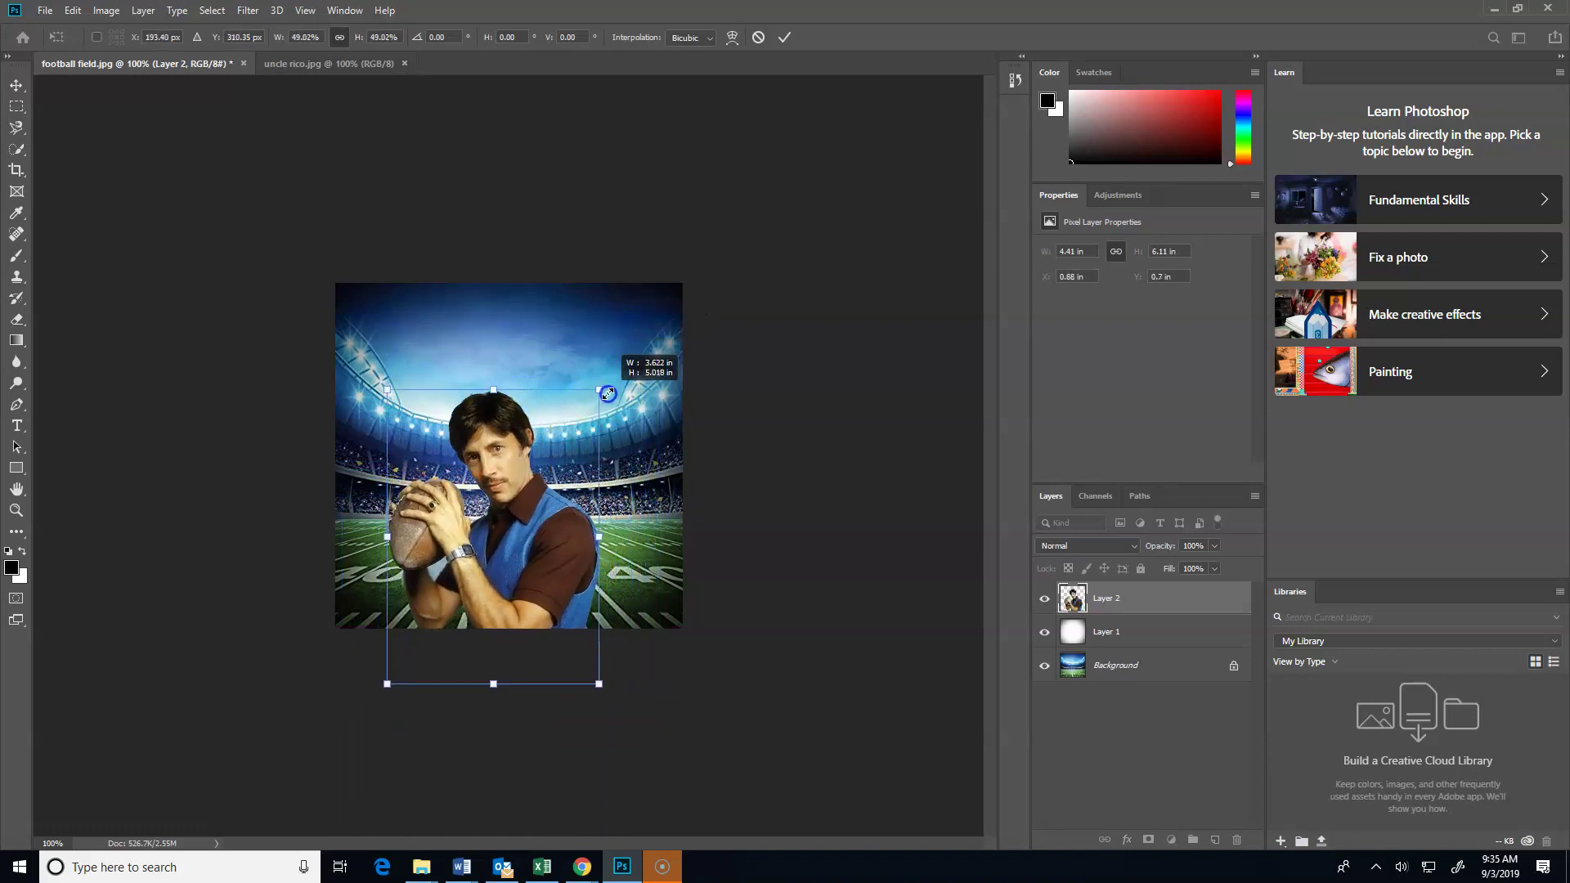
drag(509, 495, 501, 452)
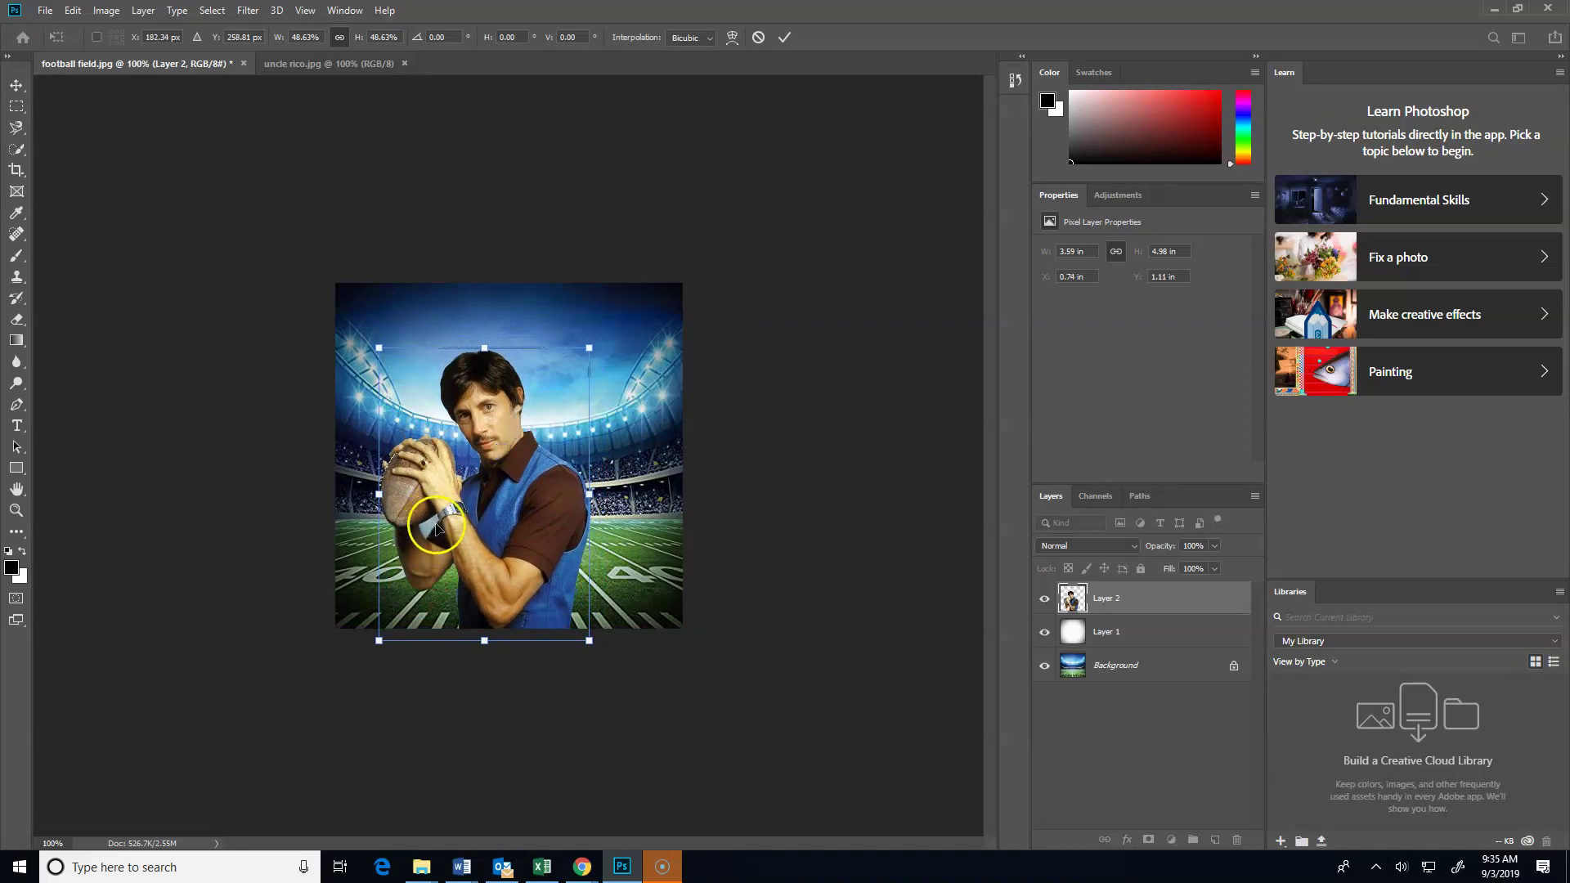
Step: Commit the resize, erase stray edges by the man's arm, and shift him right
key(Return)
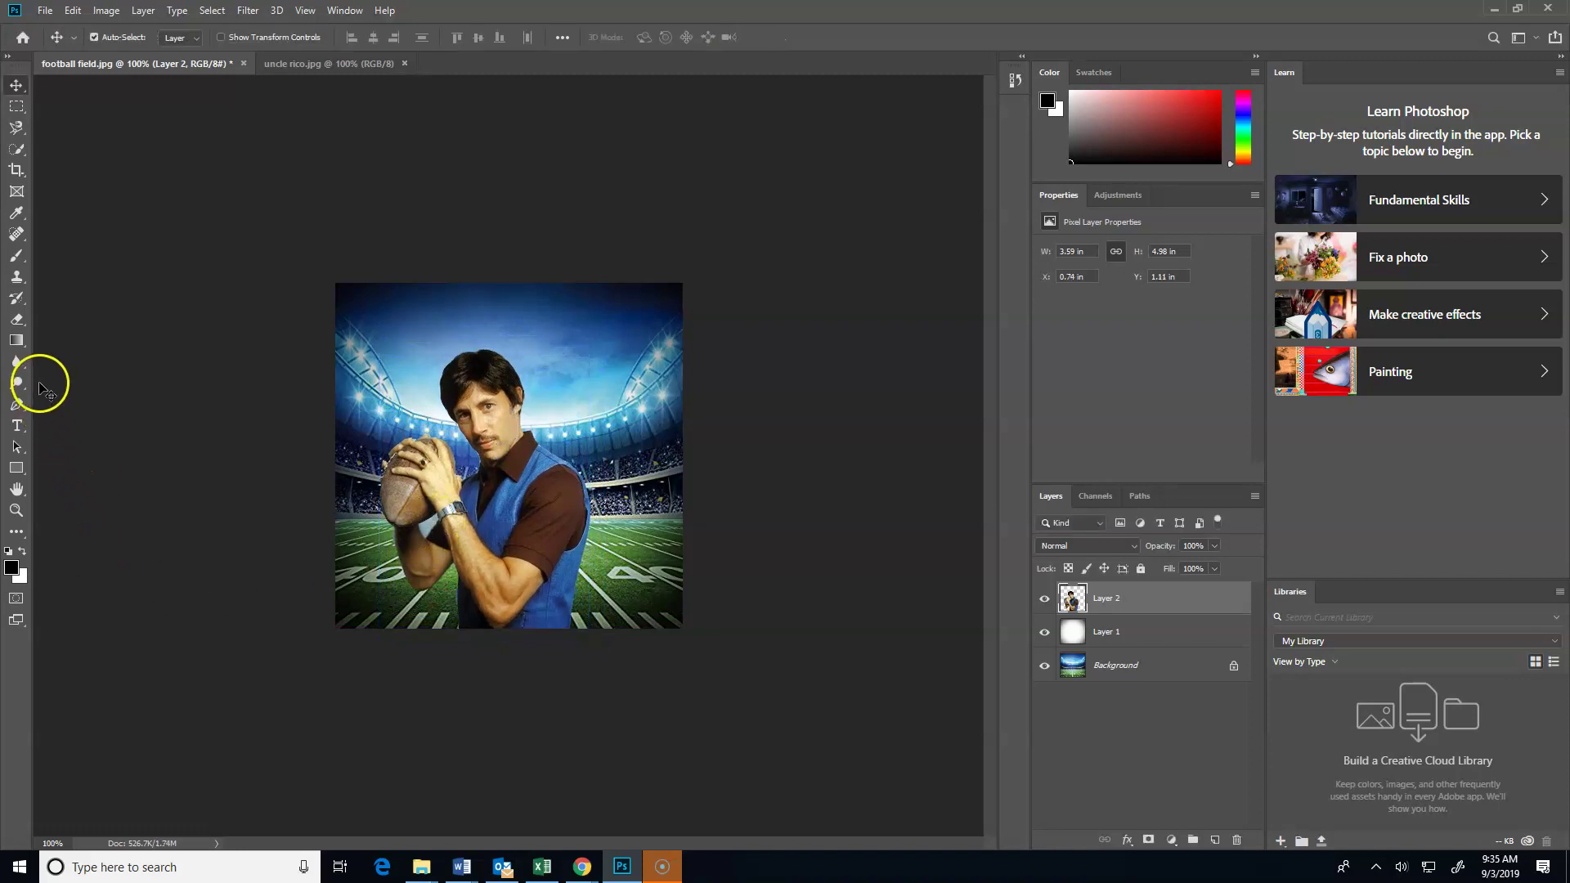
click(25, 322)
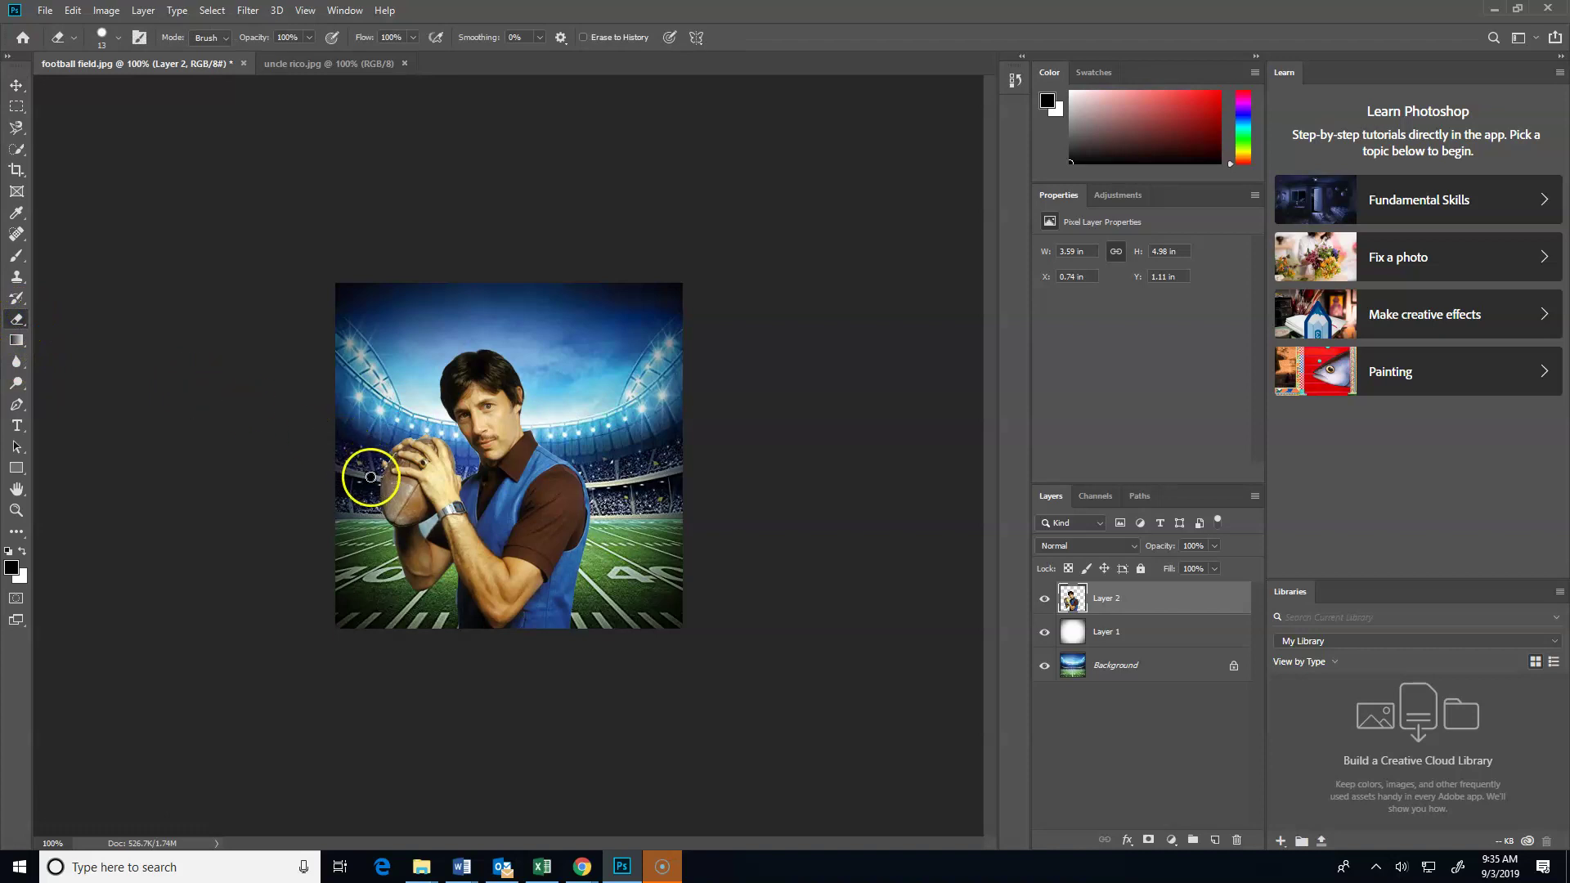
drag(426, 524, 426, 526)
mouse_move(279, 507)
mouse_down()
mouse_move(294, 493)
mouse_move(435, 521)
mouse_up()
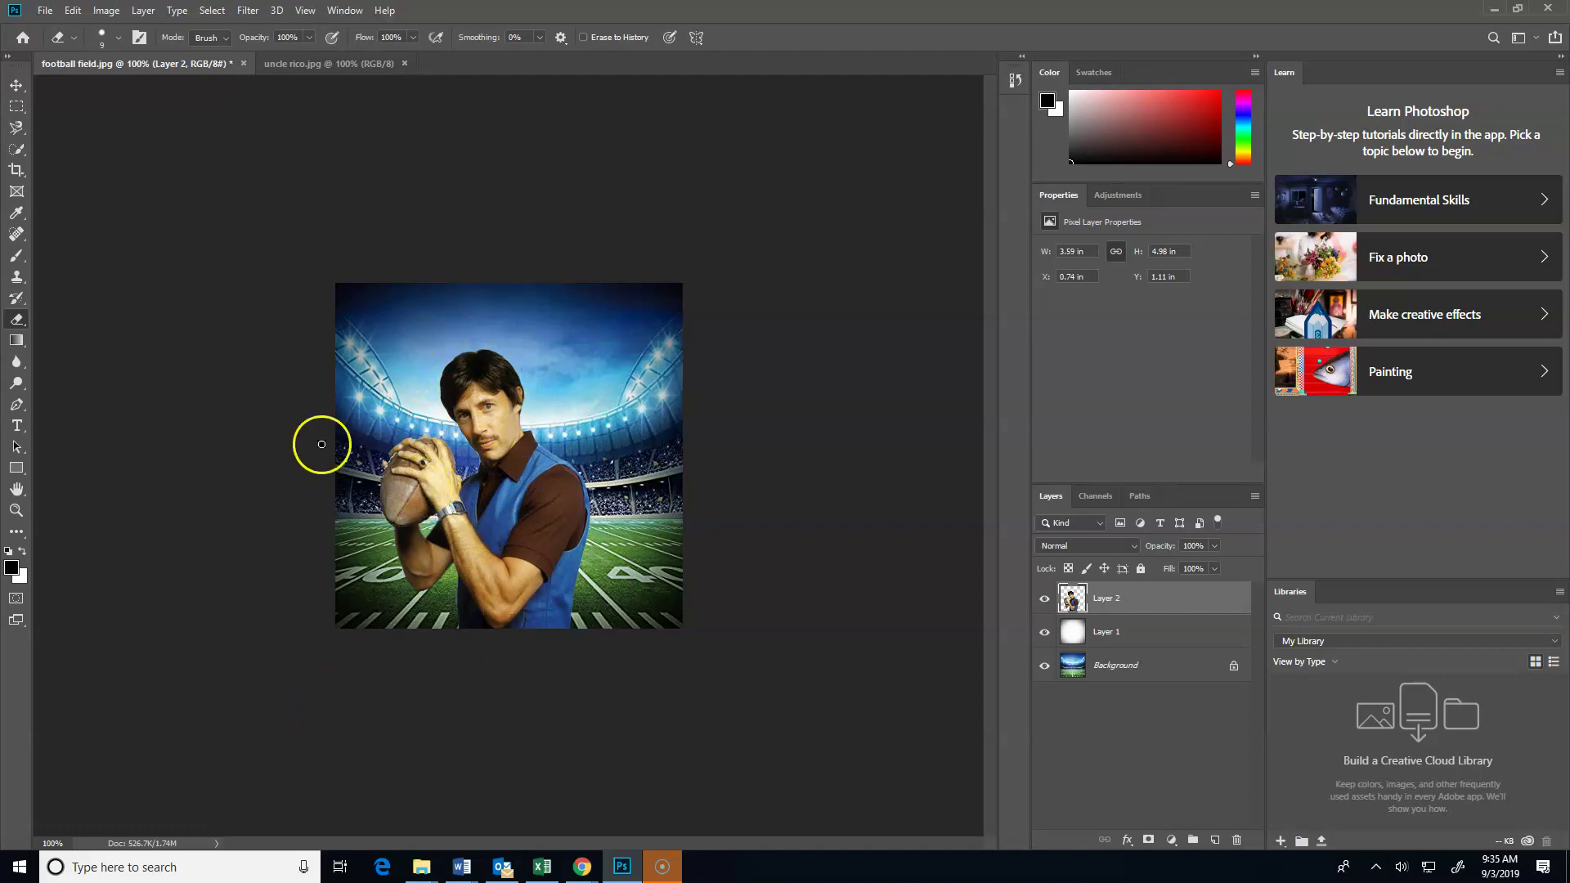
click(16, 84)
drag(479, 493, 516, 493)
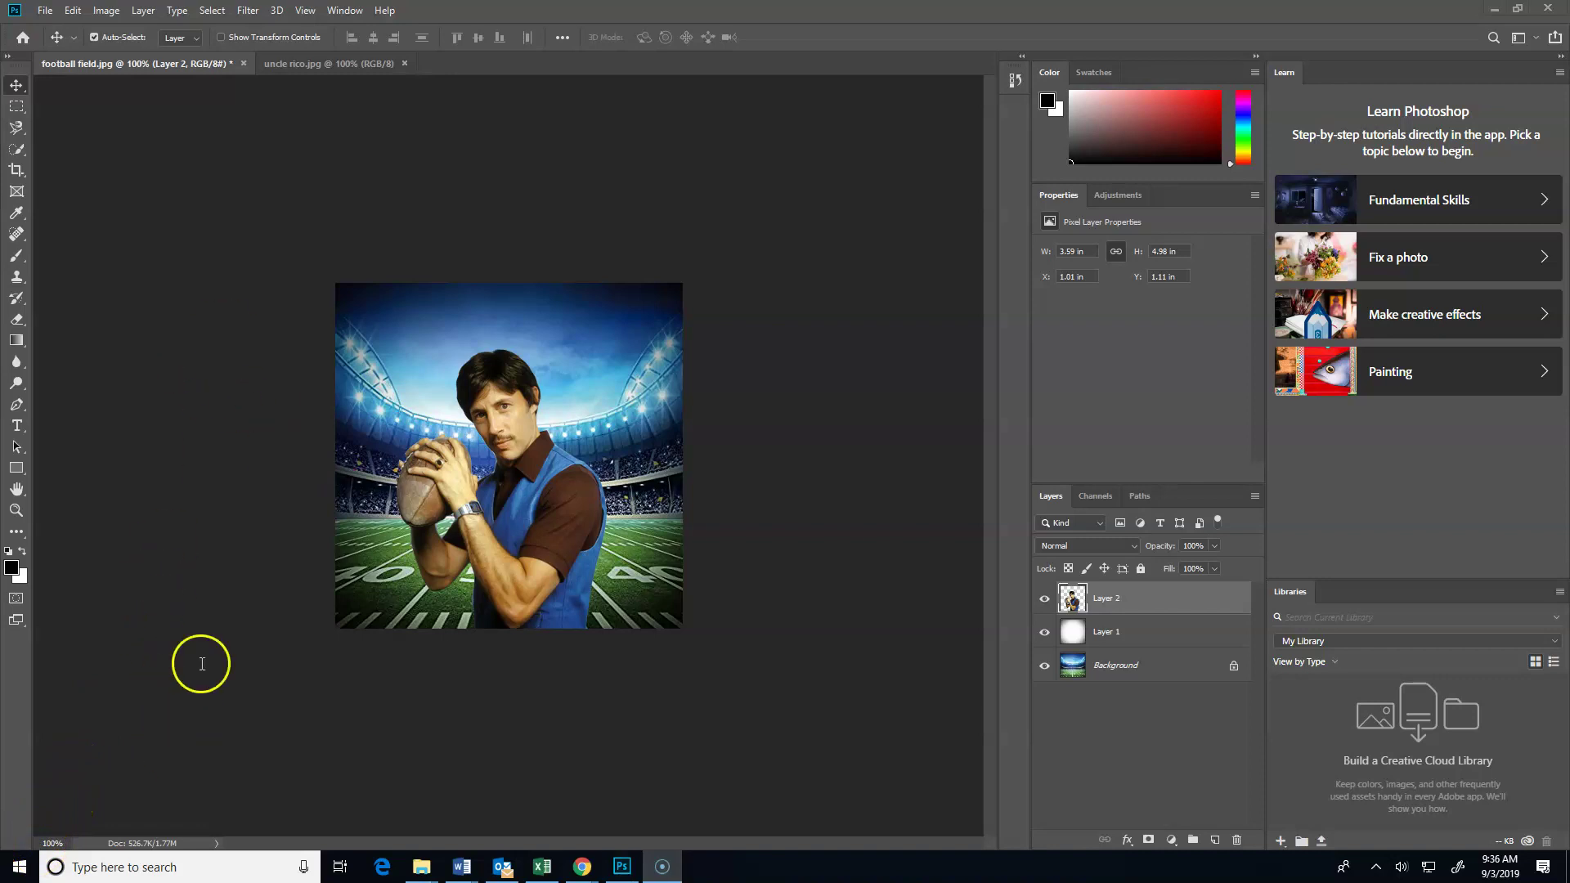
Step: Open real madden font.png containing the Madden NFL 20 logo
click(45, 10)
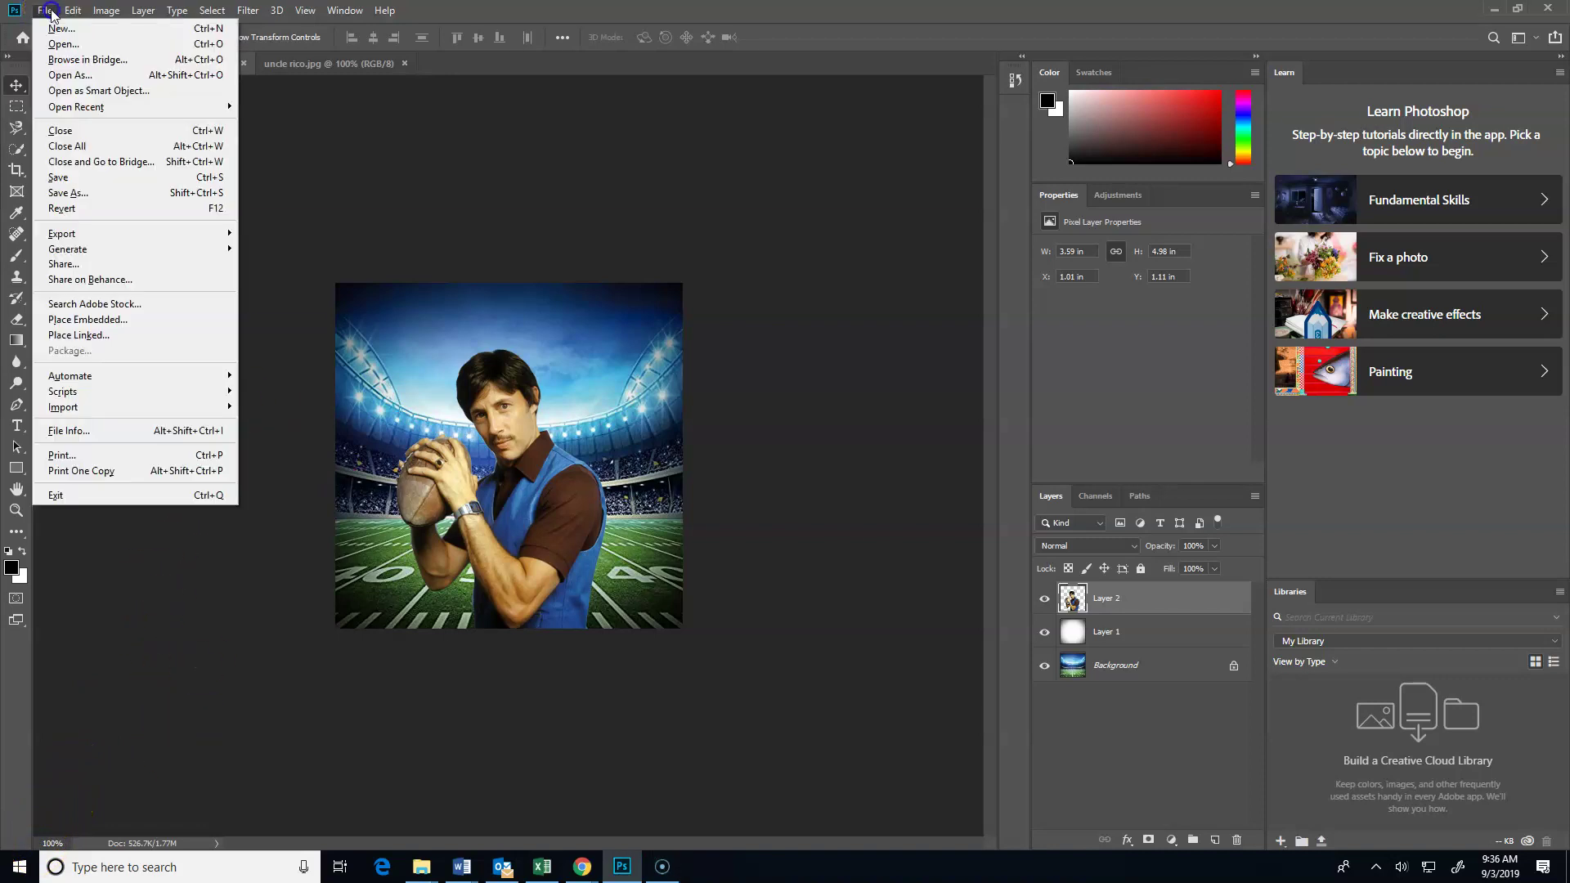
click(60, 50)
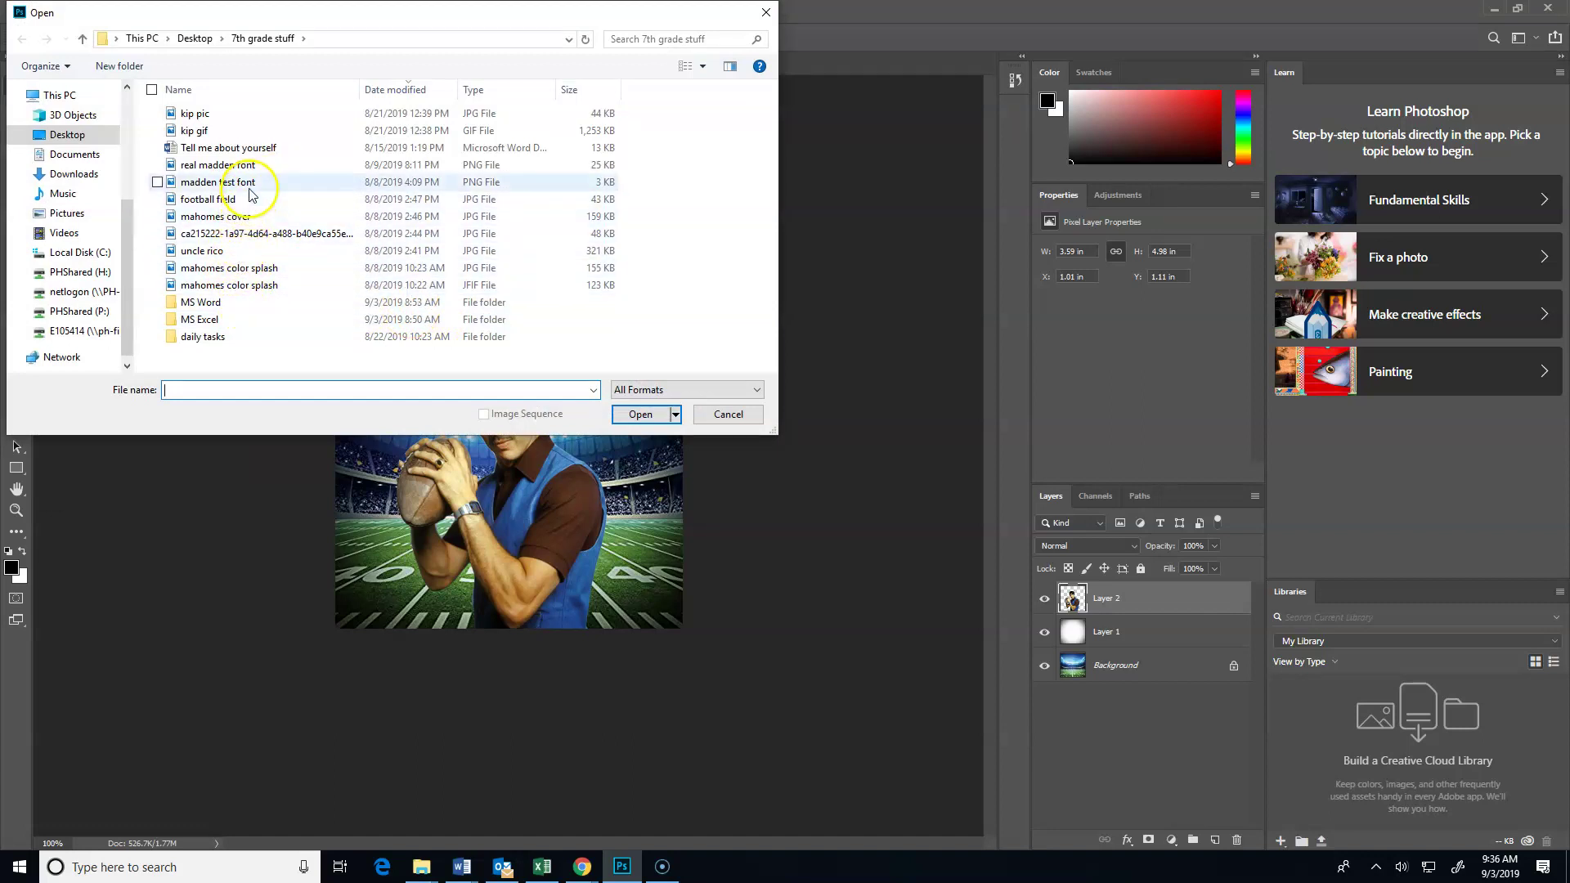
click(298, 164)
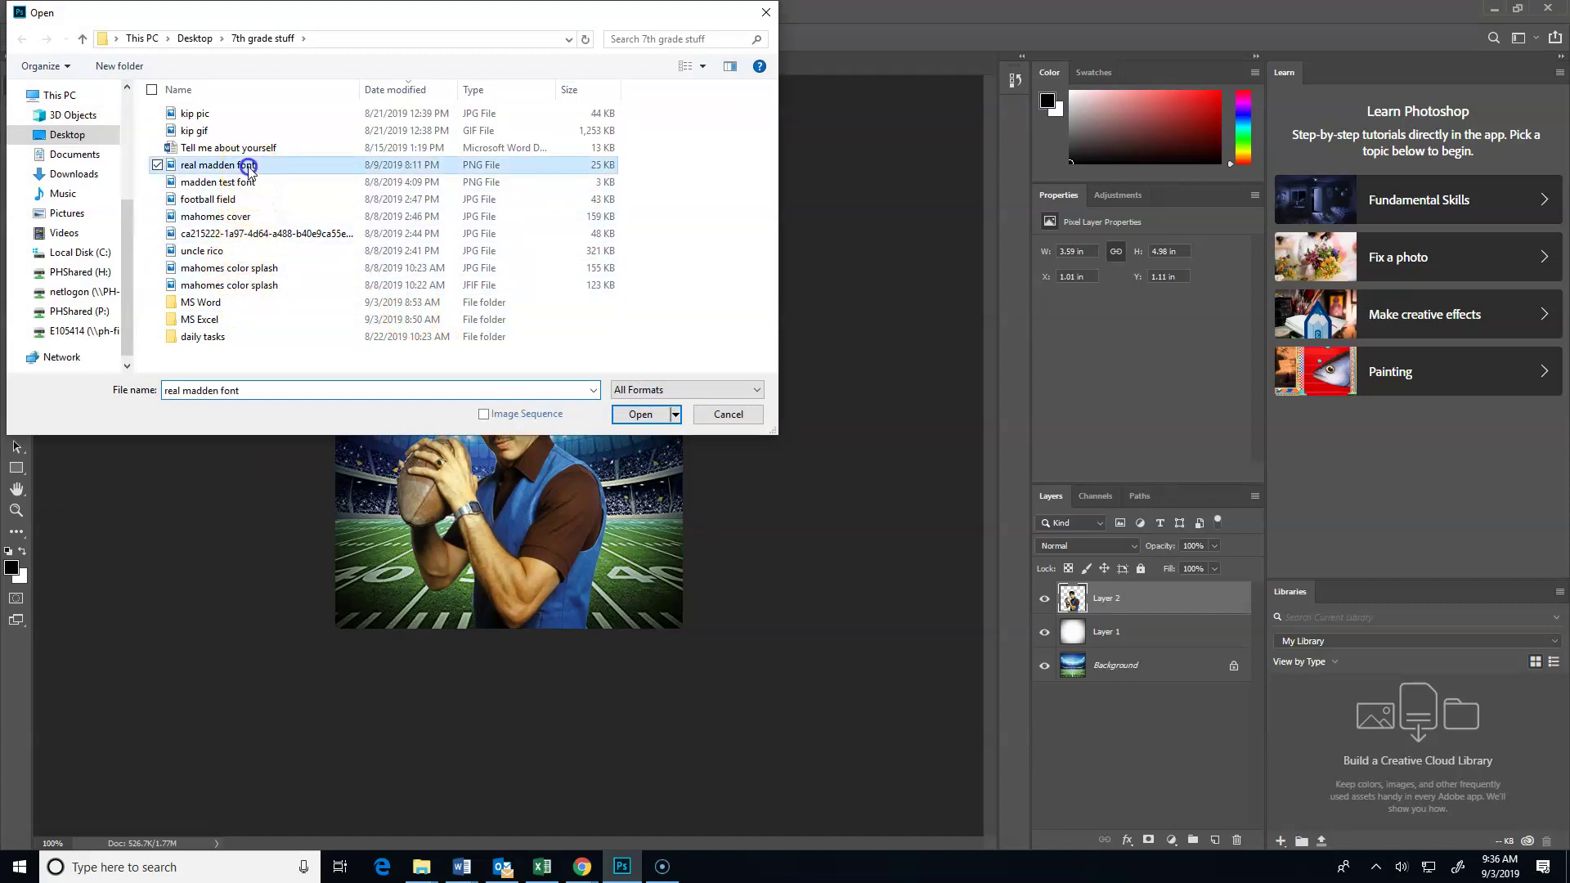
click(641, 415)
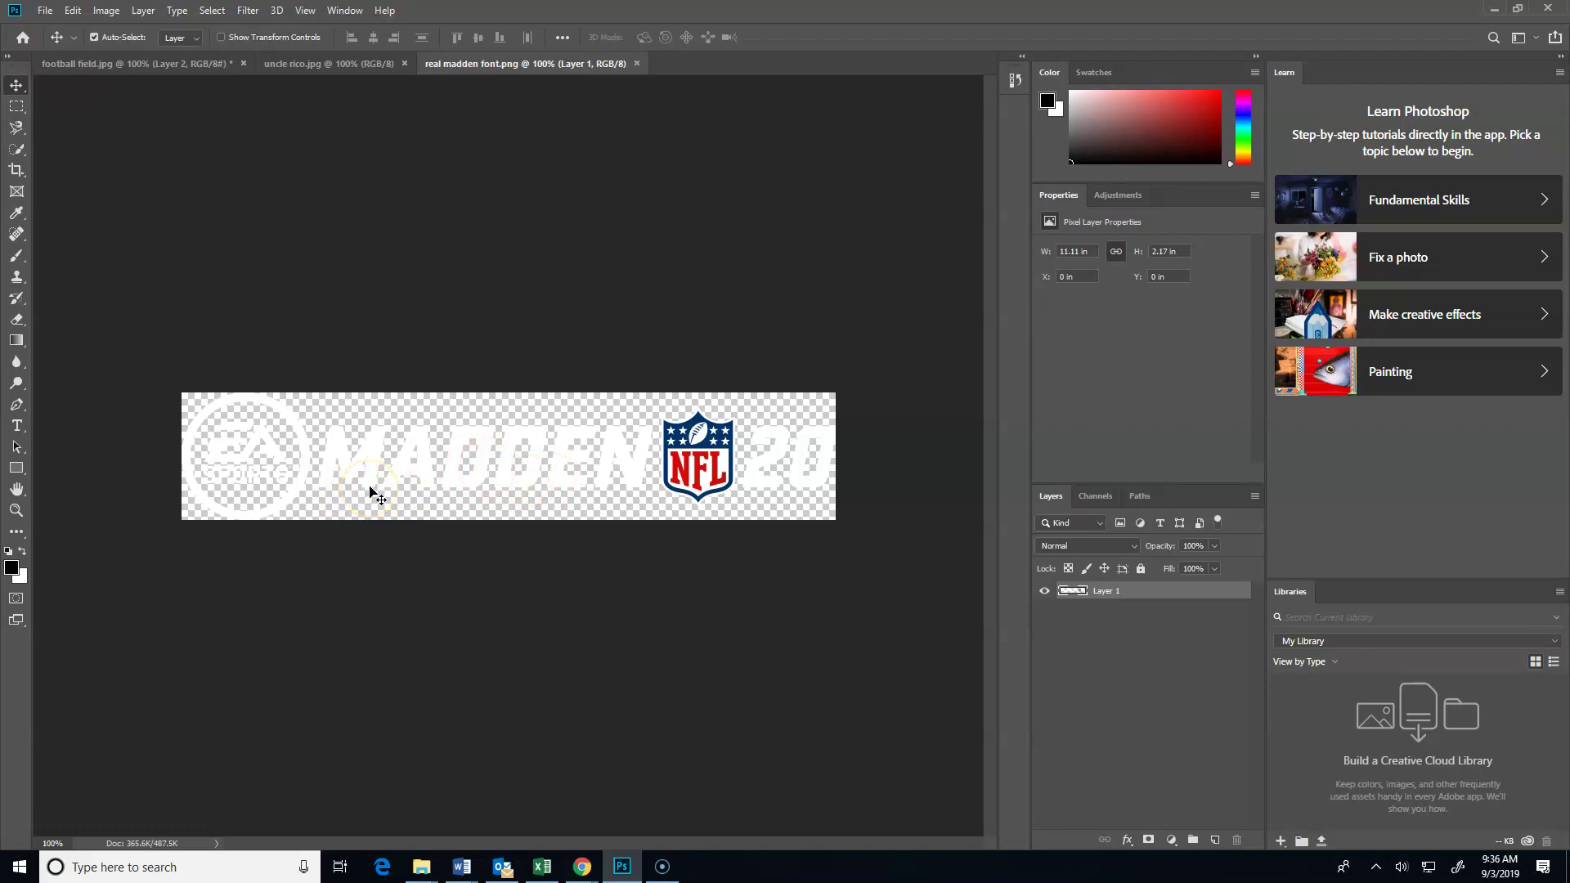
Step: Select the whole EA Sports MADDEN logo strip with the Rectangular Marquee and copy it
click(16, 106)
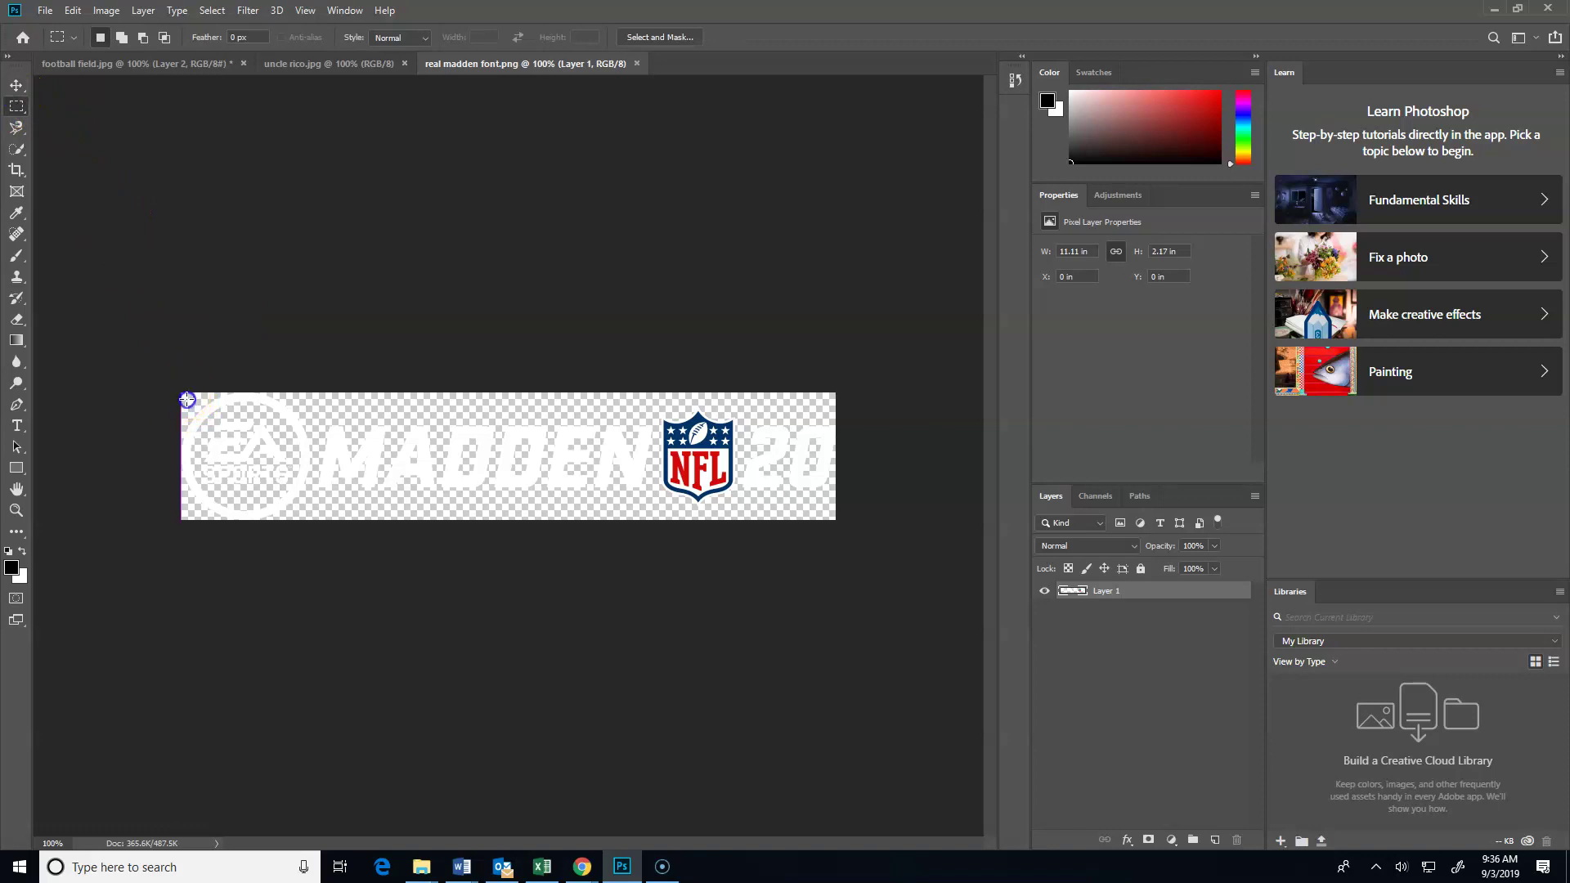
drag(193, 407, 855, 525)
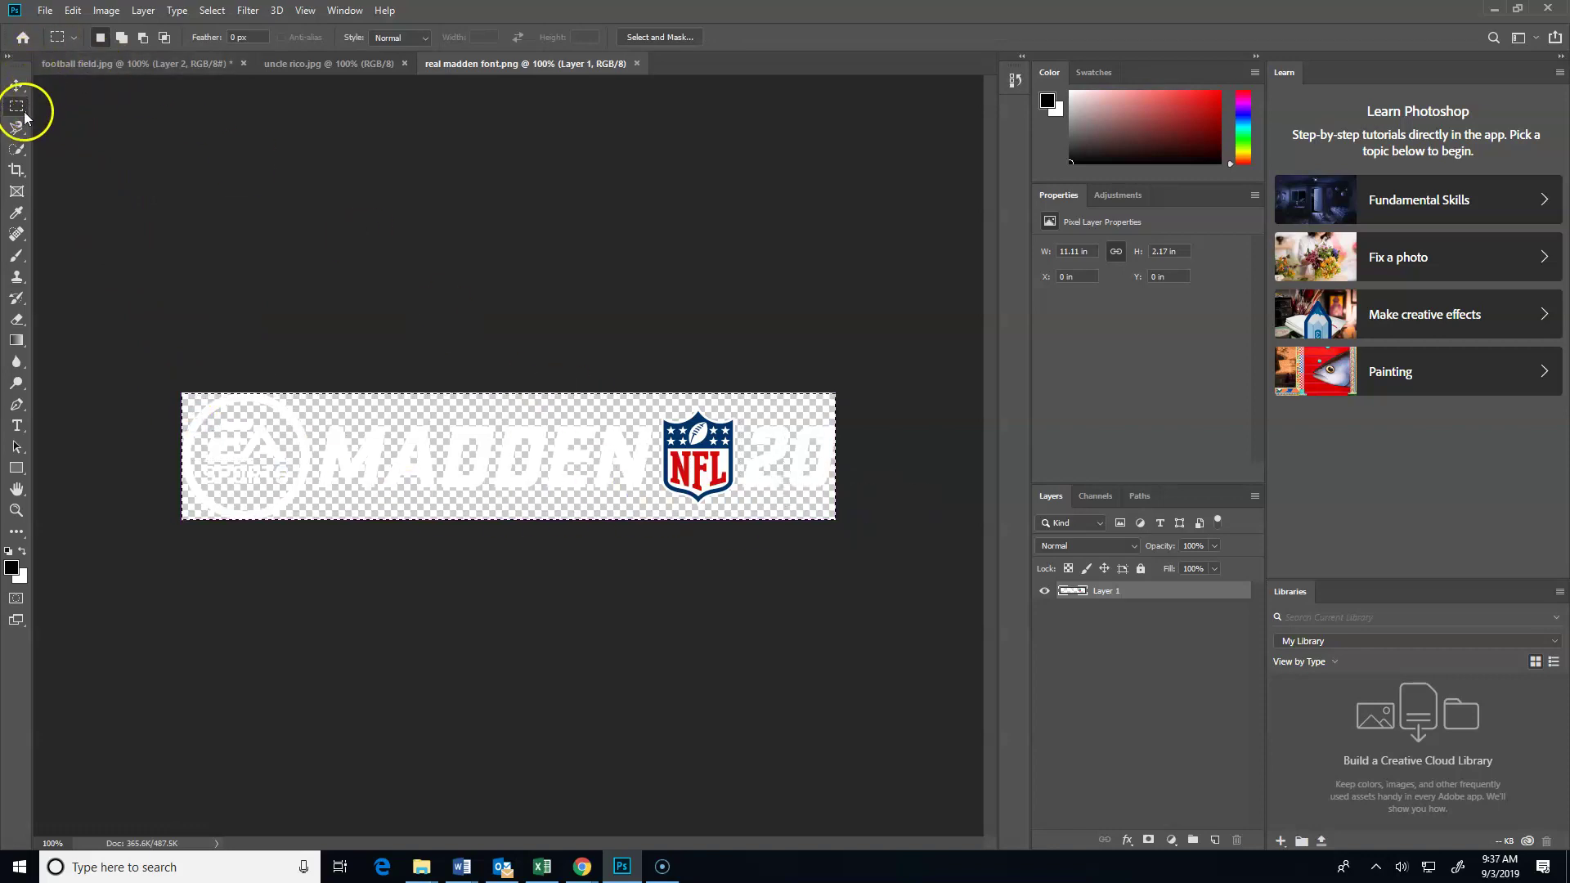
click(75, 12)
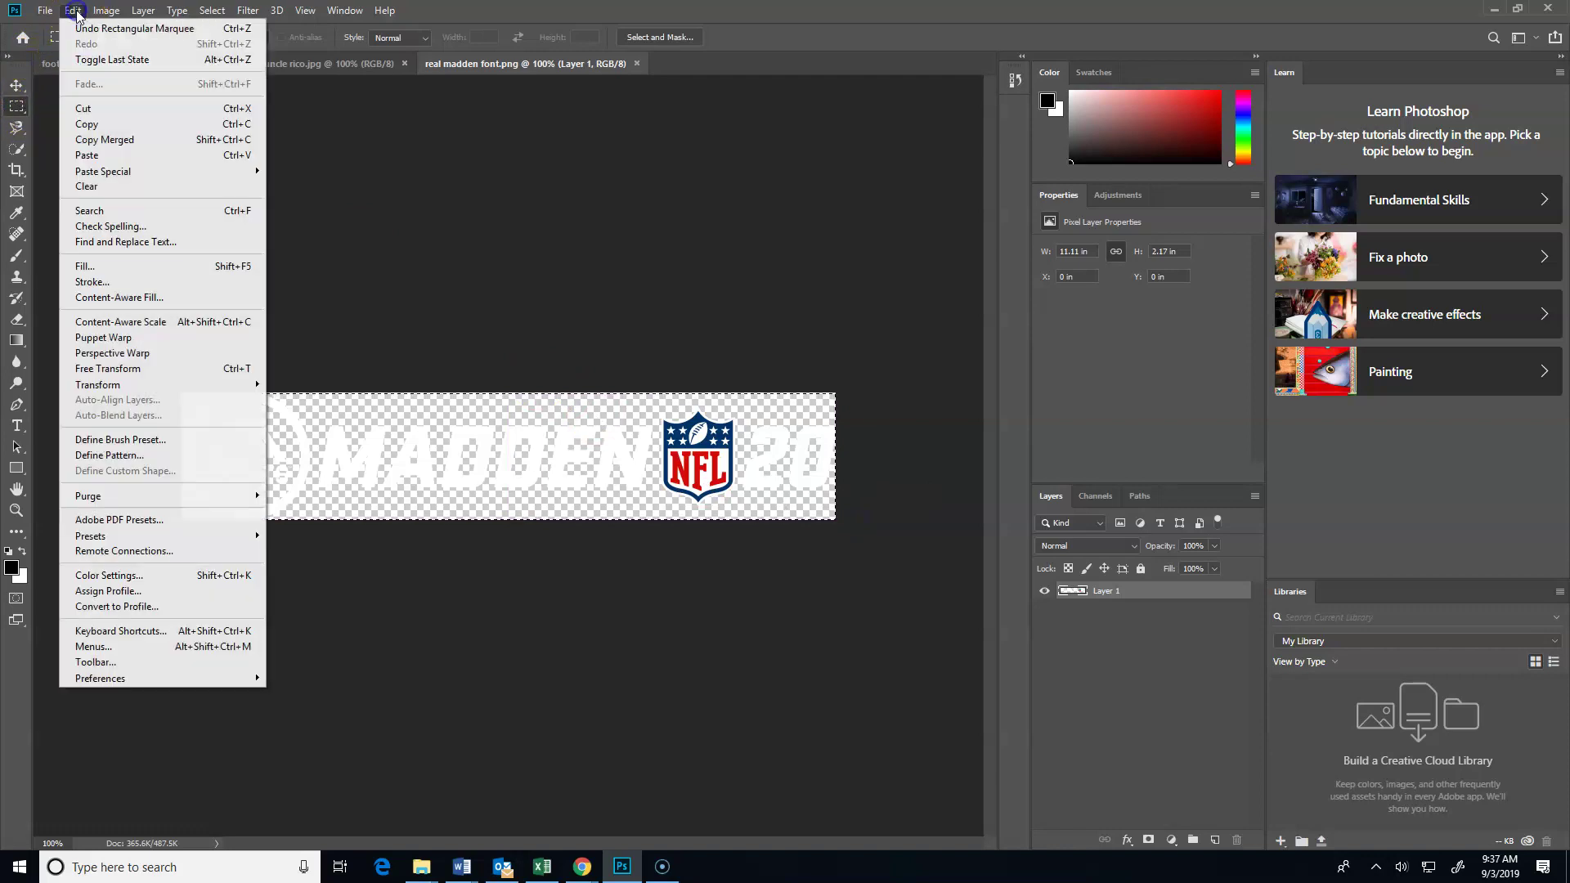
click(86, 124)
Step: Paste the logo into football field.jpg as Layer 3 and nudge it left and down
click(150, 69)
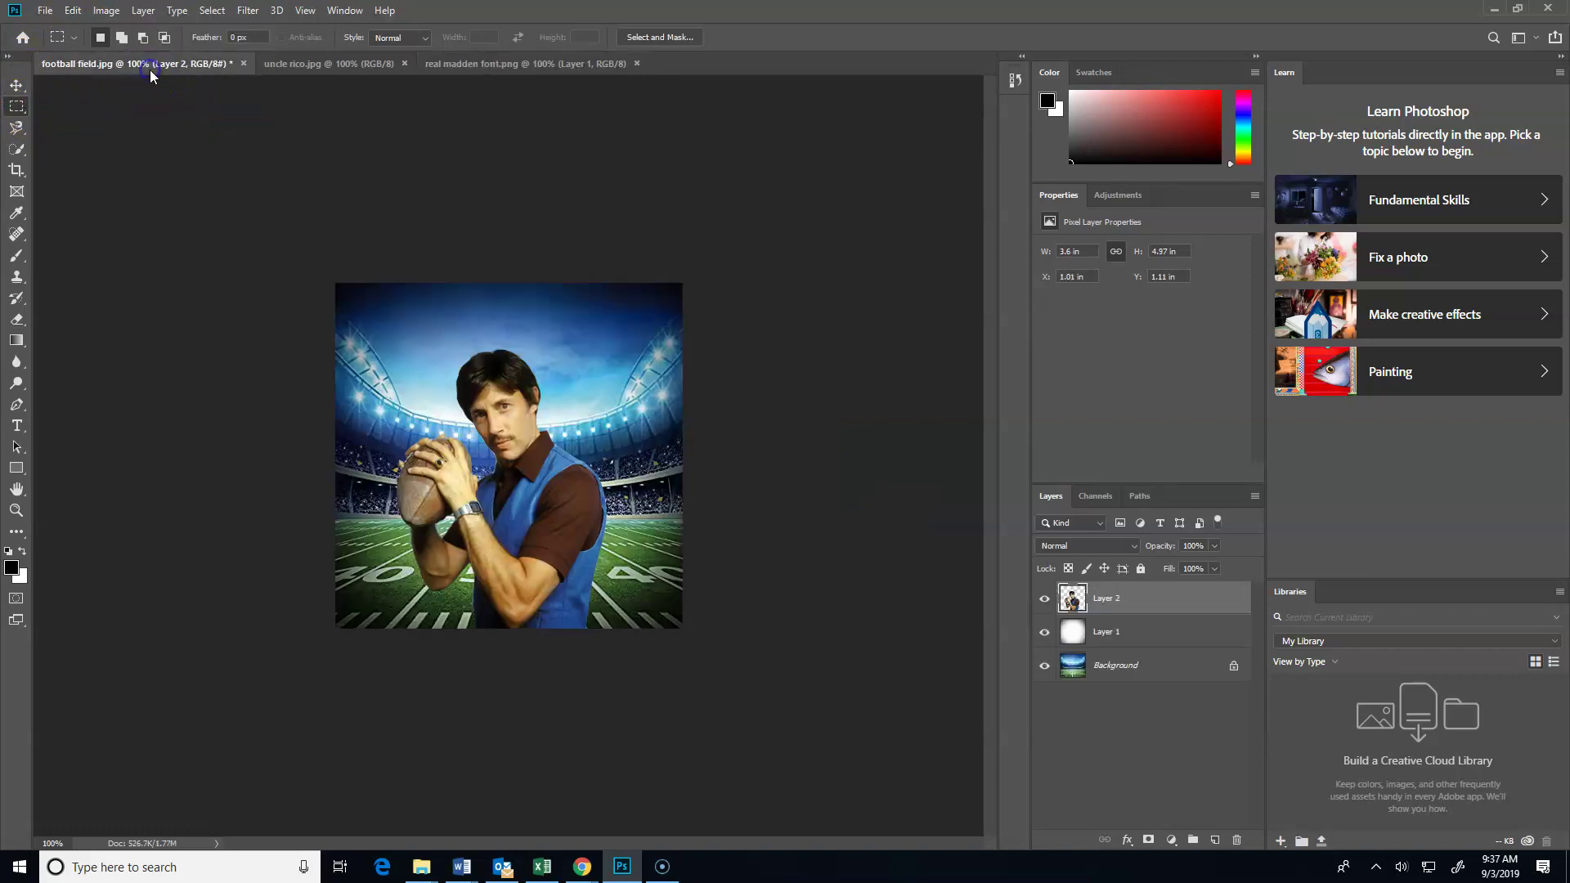
click(72, 10)
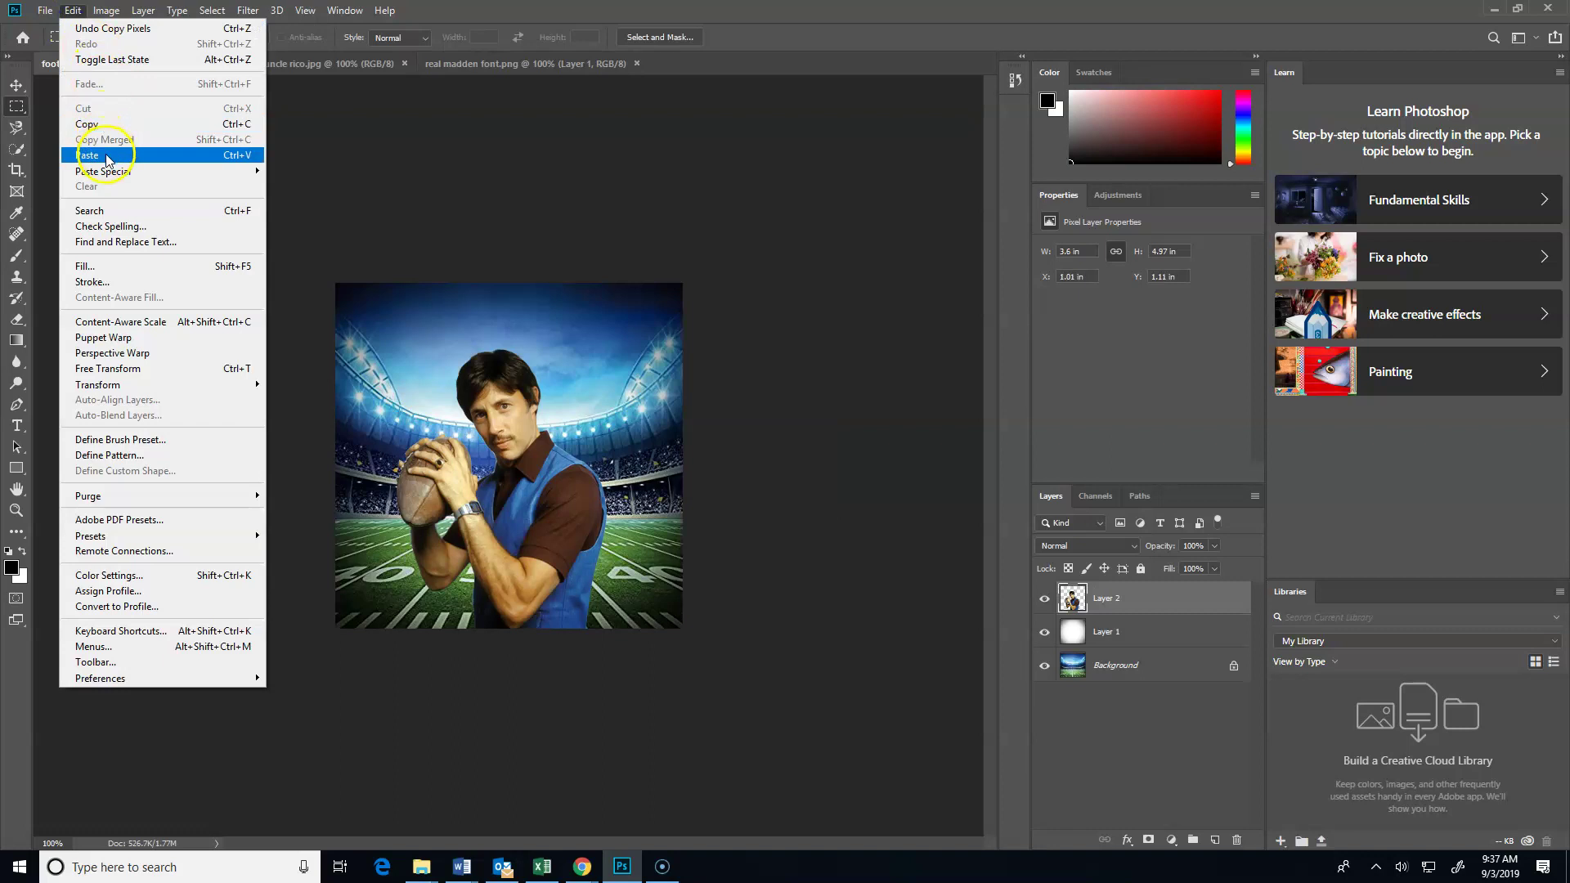
click(105, 154)
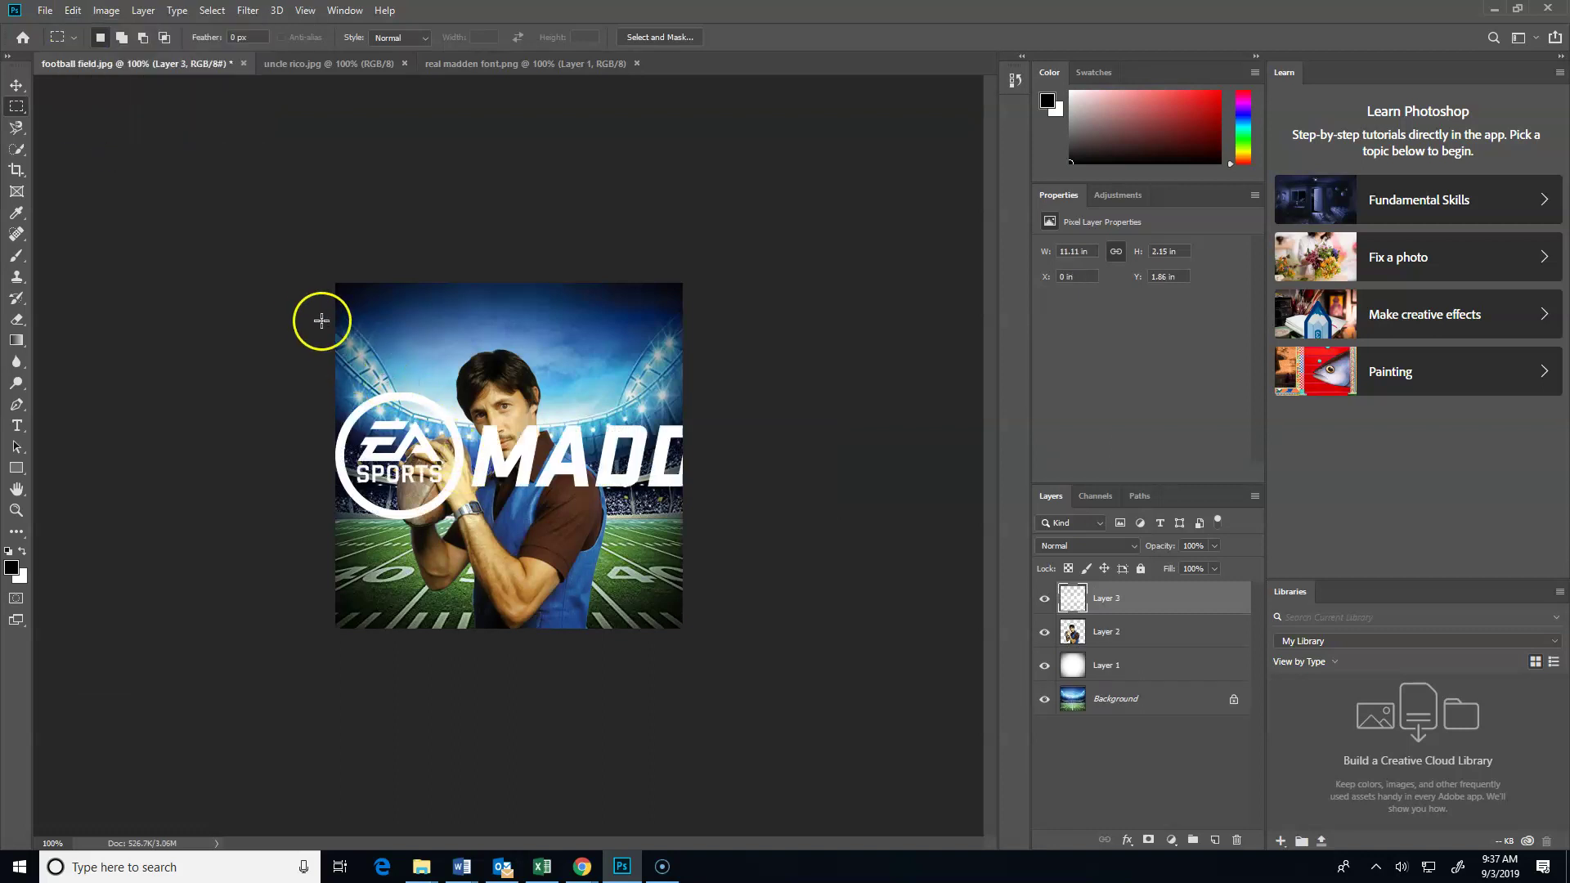
click(16, 86)
drag(520, 462, 508, 470)
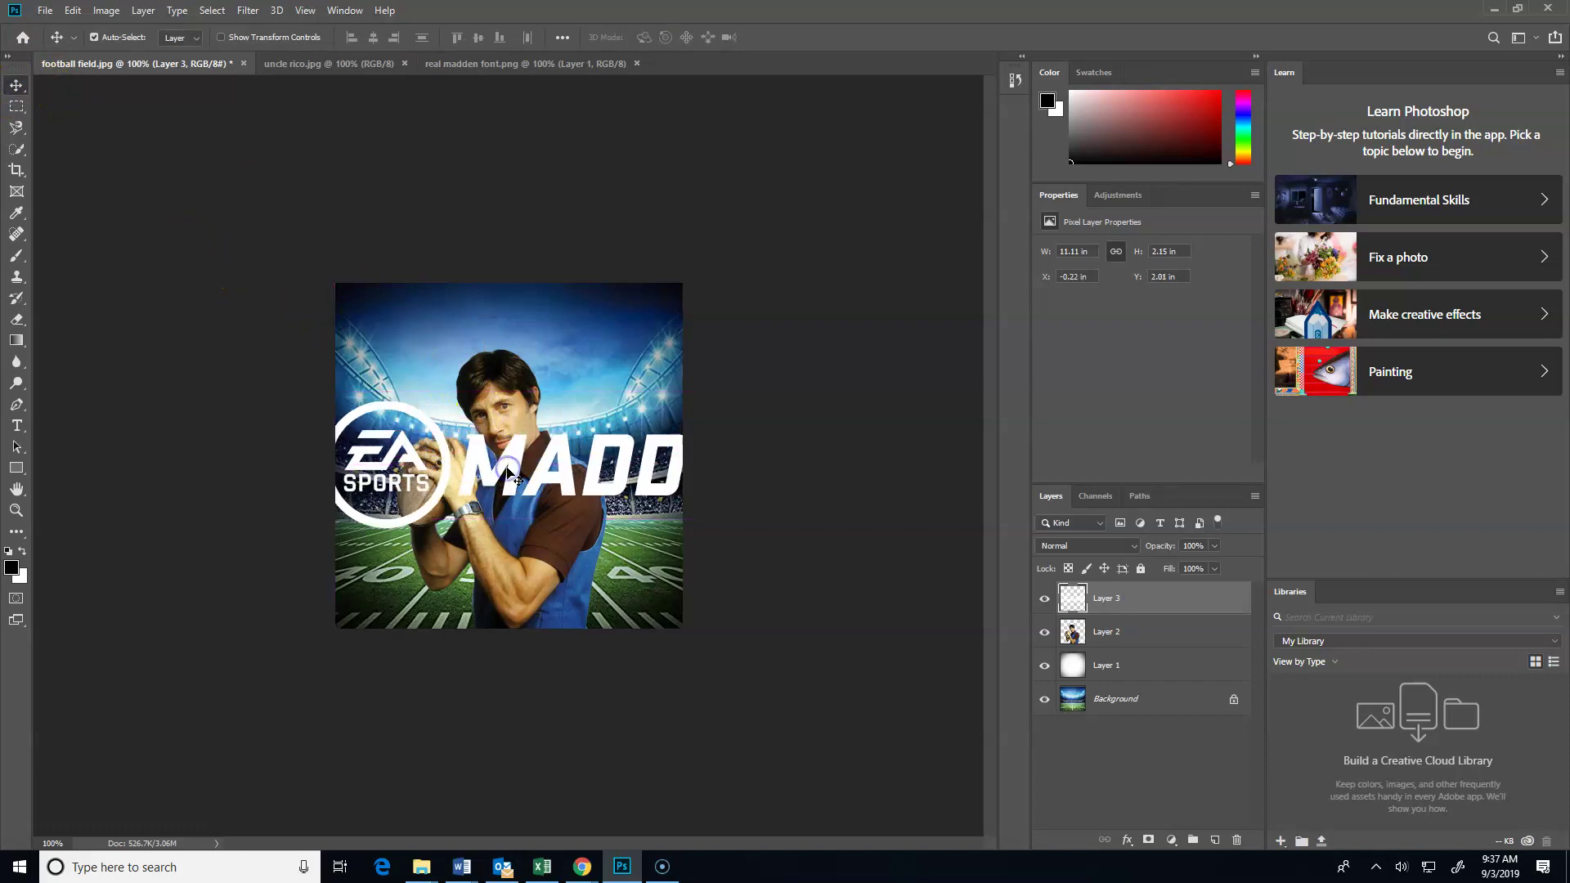
Step: Scale the MADDEN NFL 20 logo to about 51% and place it below the man's hands
key(ctrl+t)
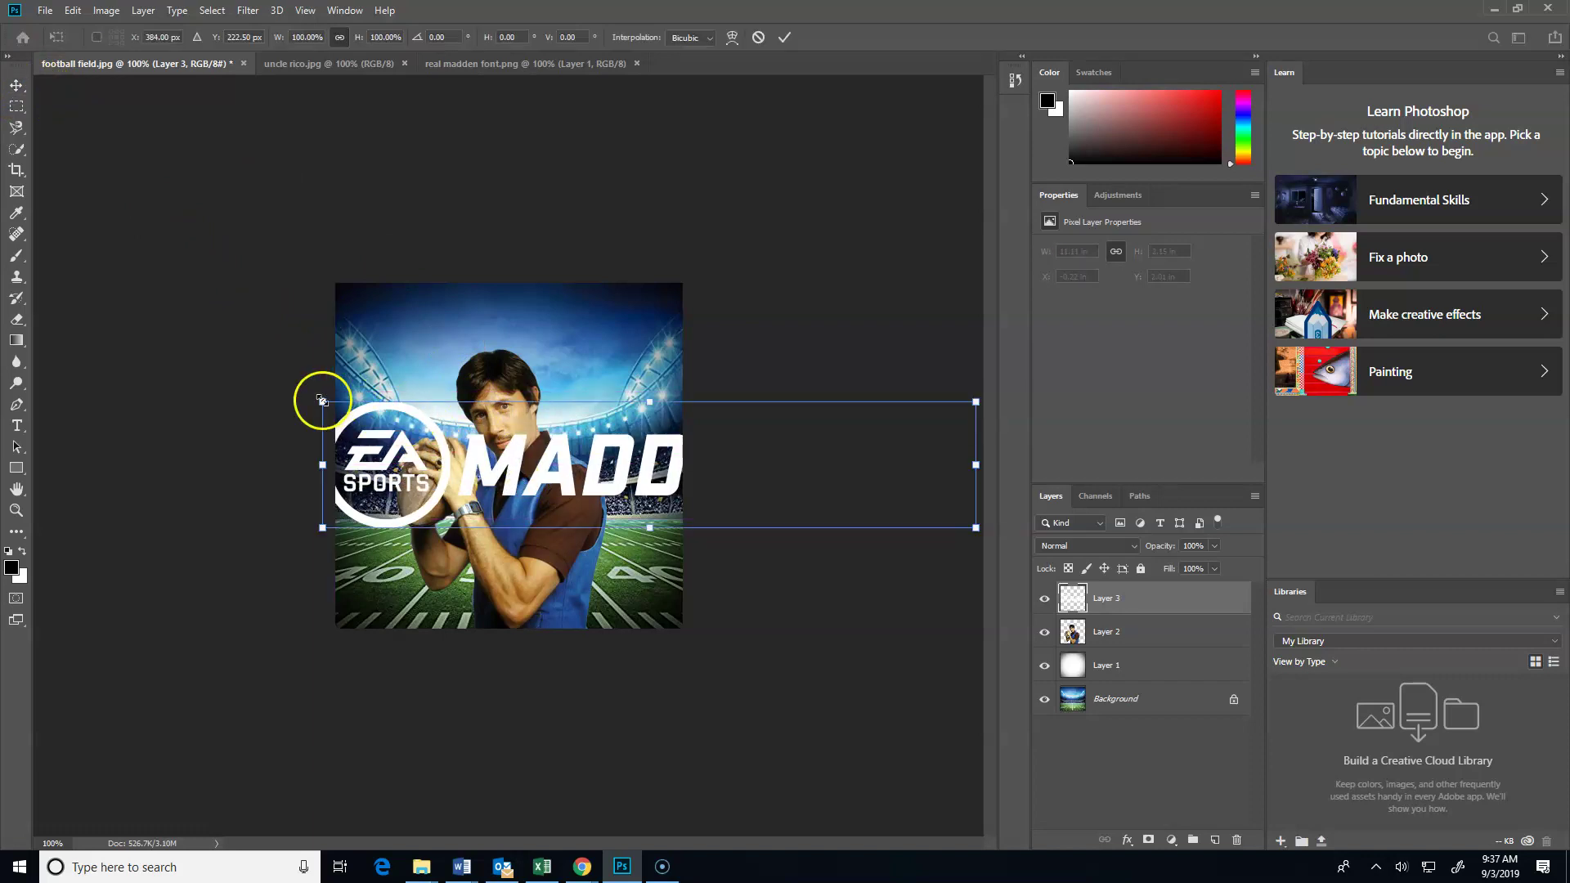
drag(322, 401, 508, 437)
drag(622, 513, 471, 531)
drag(358, 455, 535, 496)
drag(627, 528, 460, 397)
drag(657, 366, 687, 360)
drag(364, 355, 339, 352)
drag(480, 383, 472, 388)
drag(683, 360, 677, 361)
drag(546, 385, 546, 494)
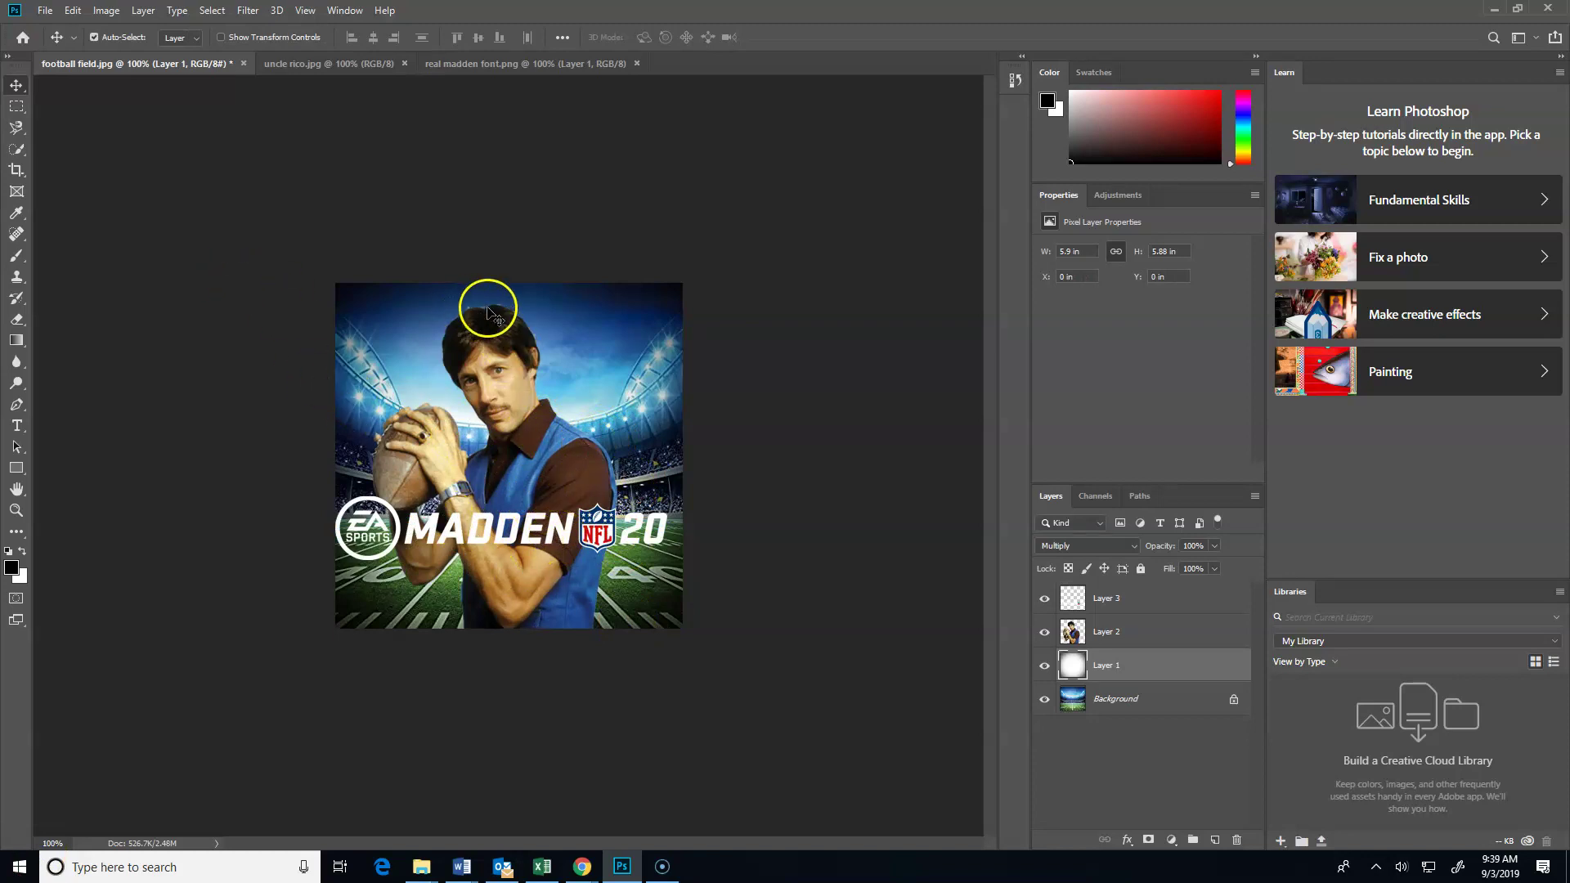
Step: Open the 'mahomes cover' image in its own tab
click(45, 9)
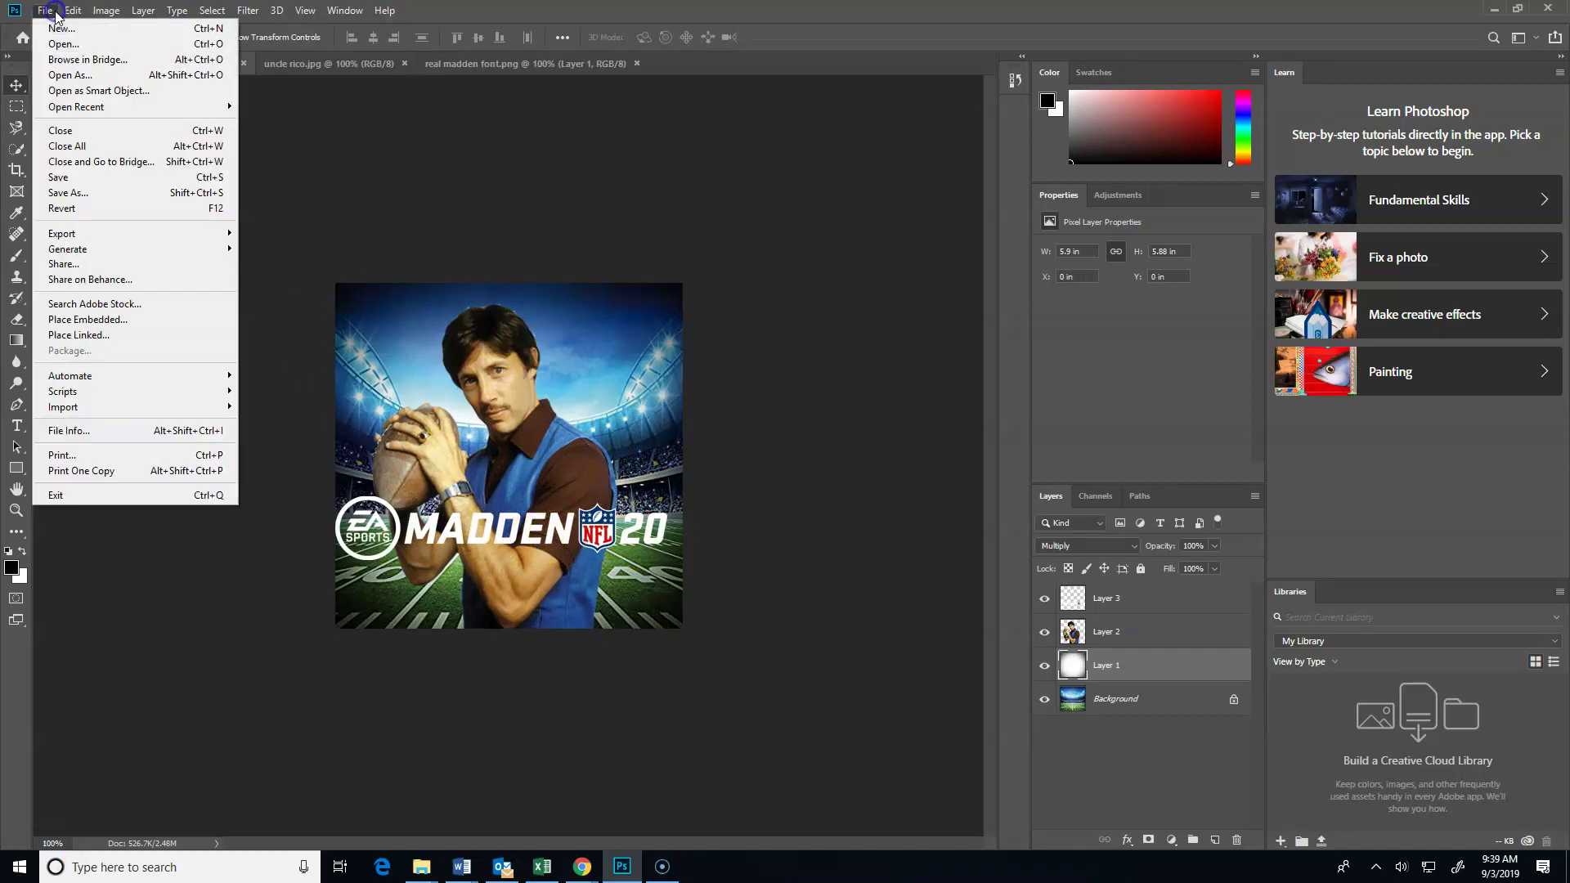
click(61, 41)
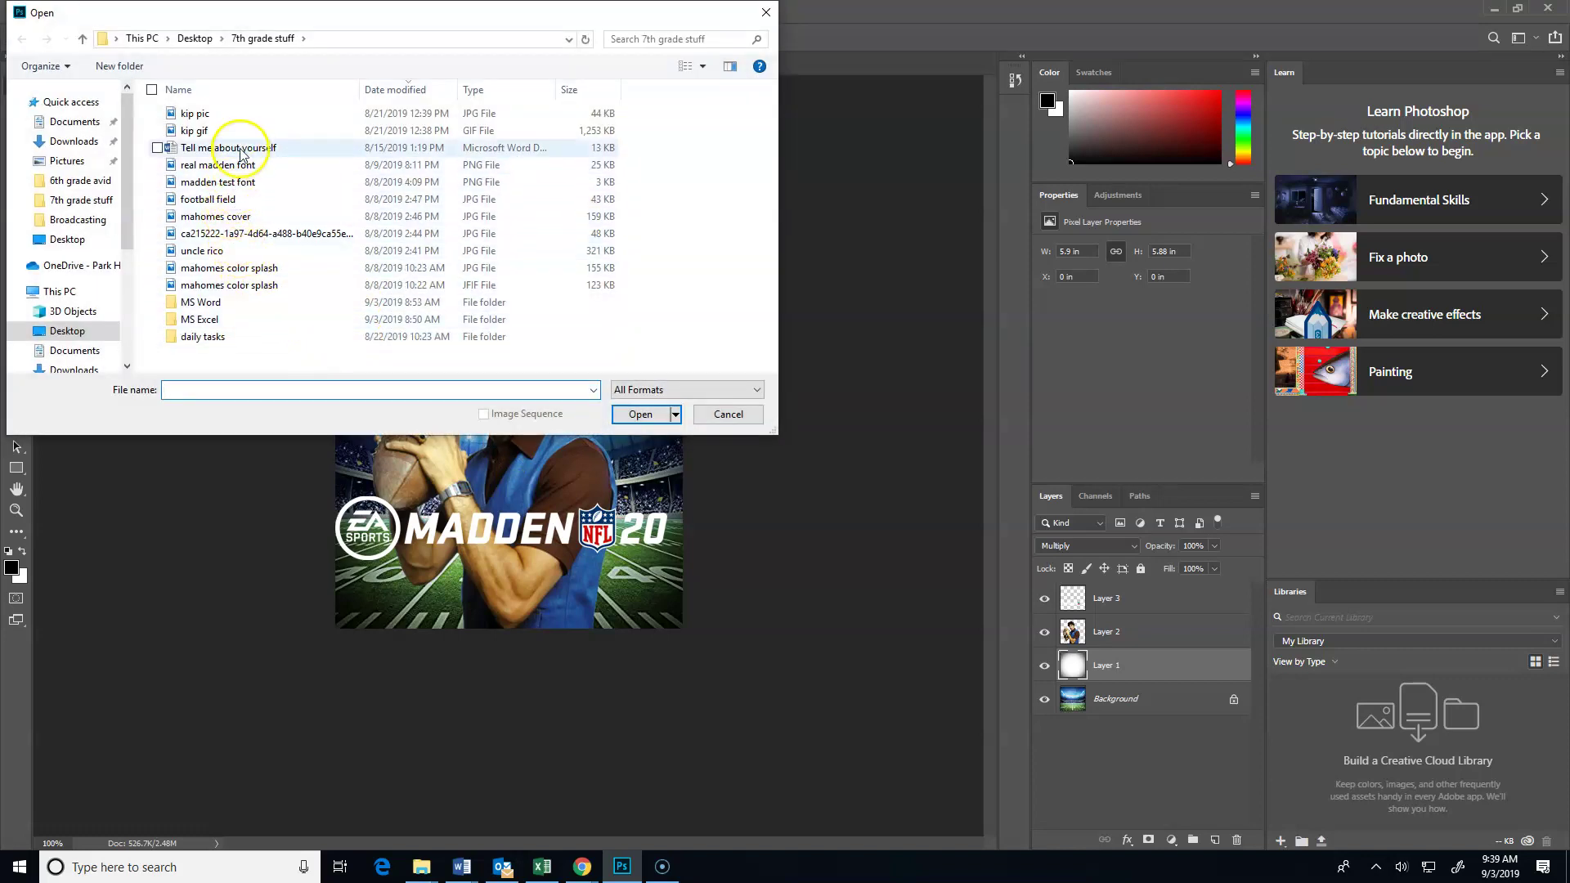
click(223, 216)
click(634, 417)
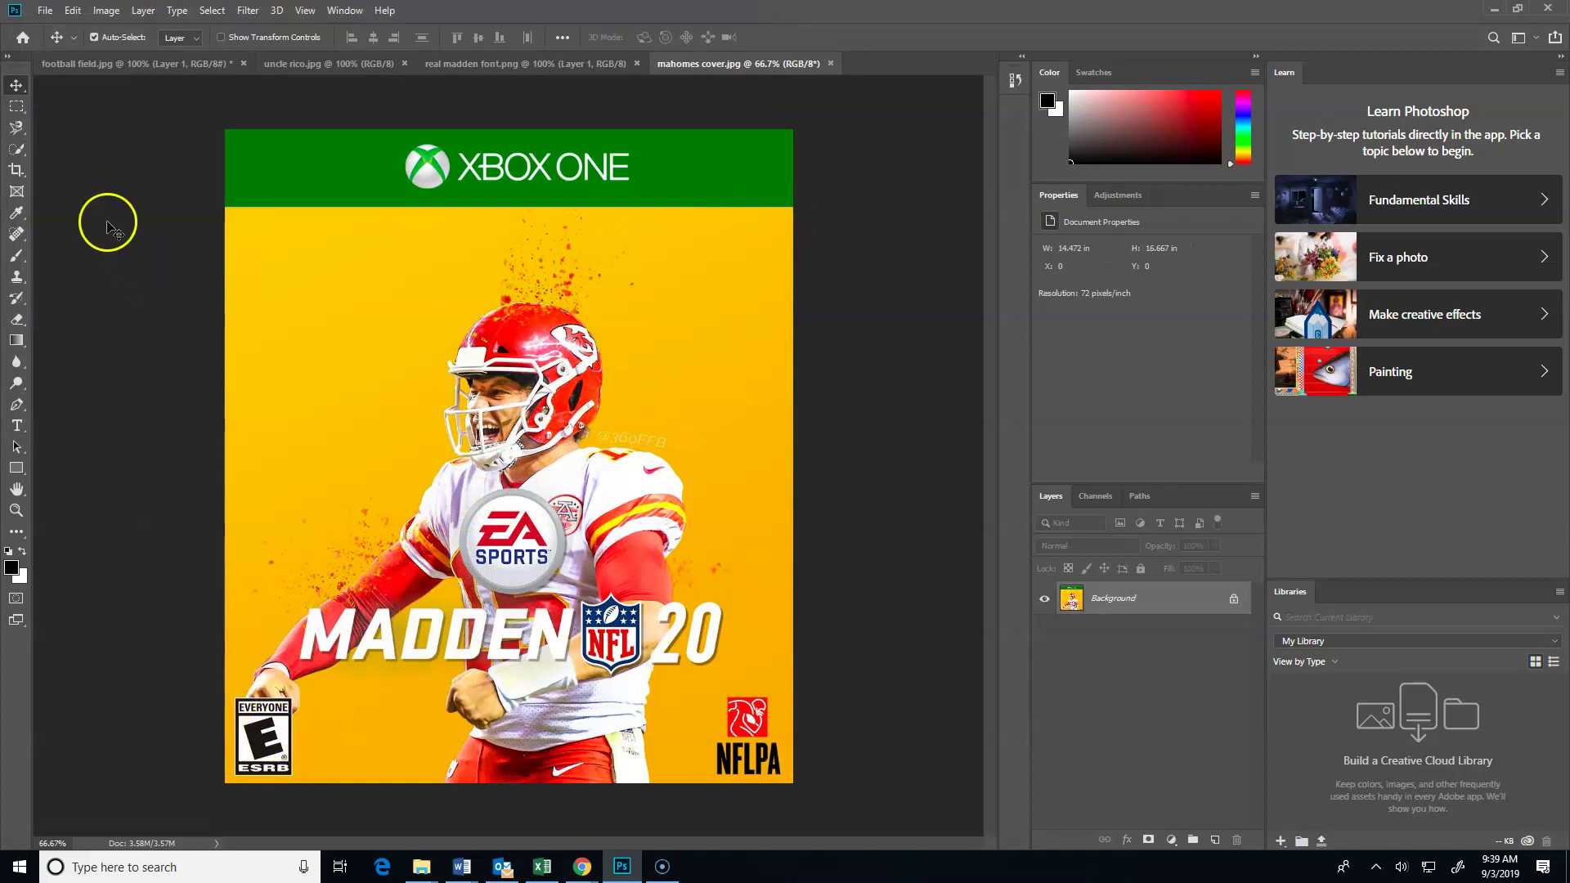
click(17, 128)
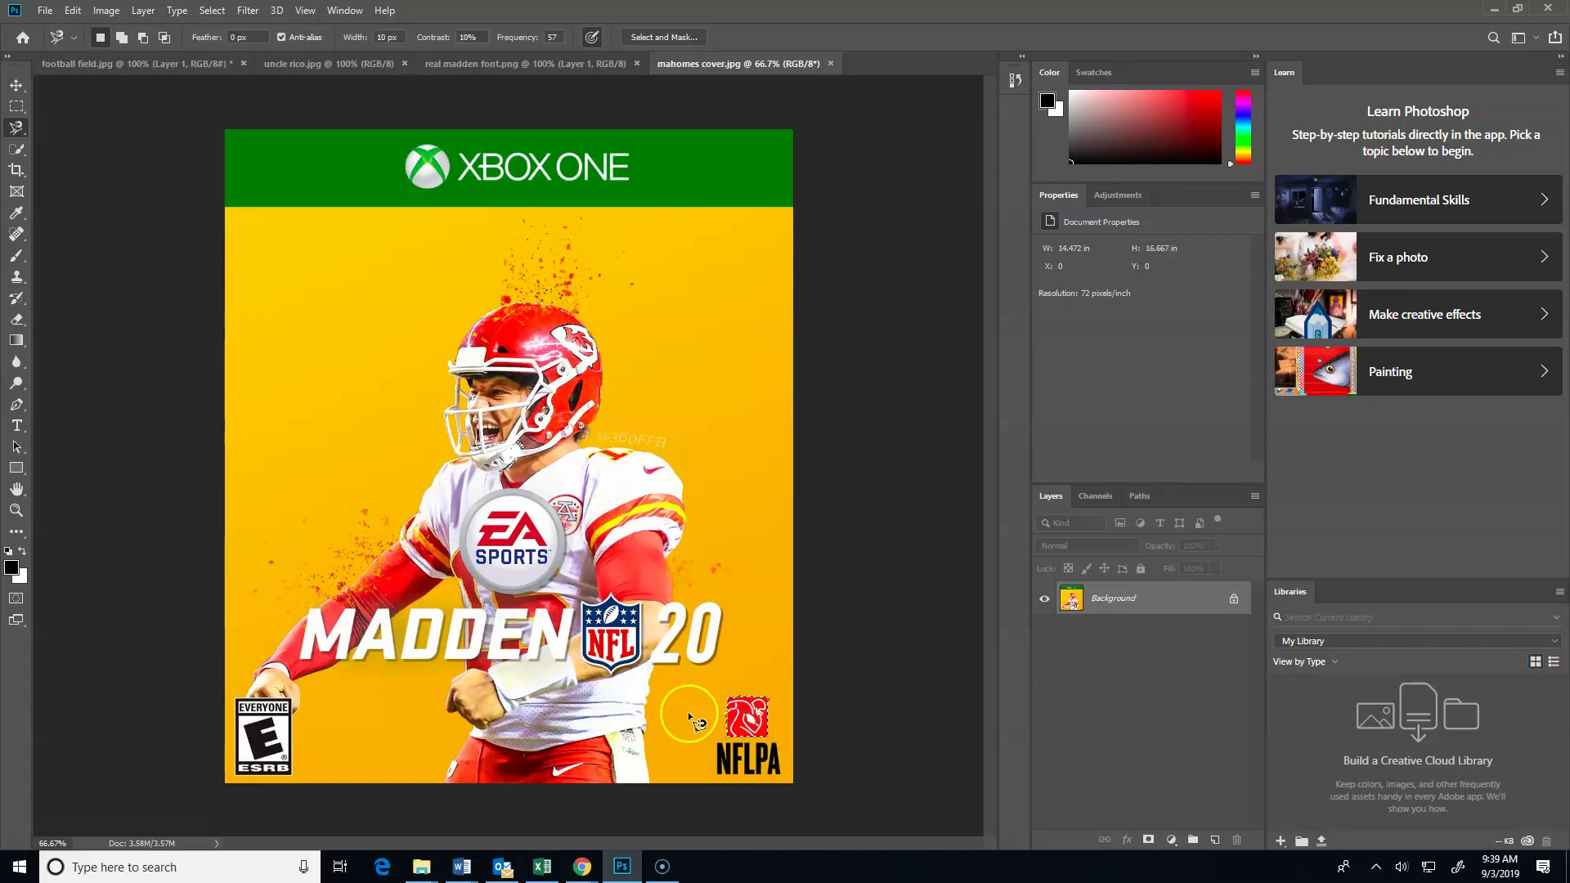
Step: Copy the NFLPA logo into the football field cover and move its Layer 4 to the top
click(73, 10)
click(107, 124)
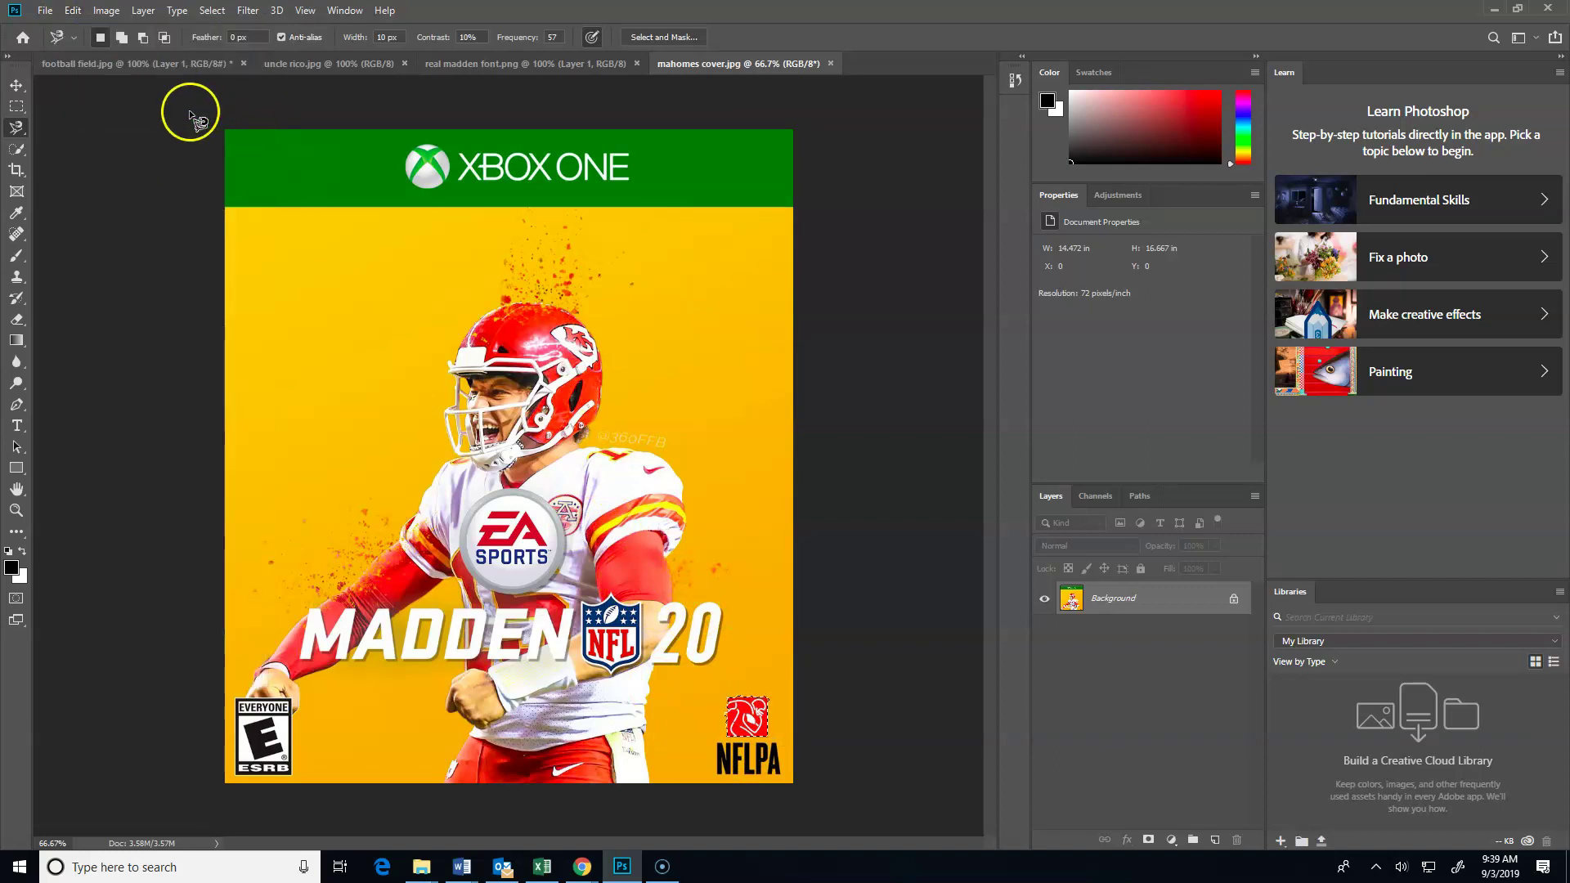
click(134, 65)
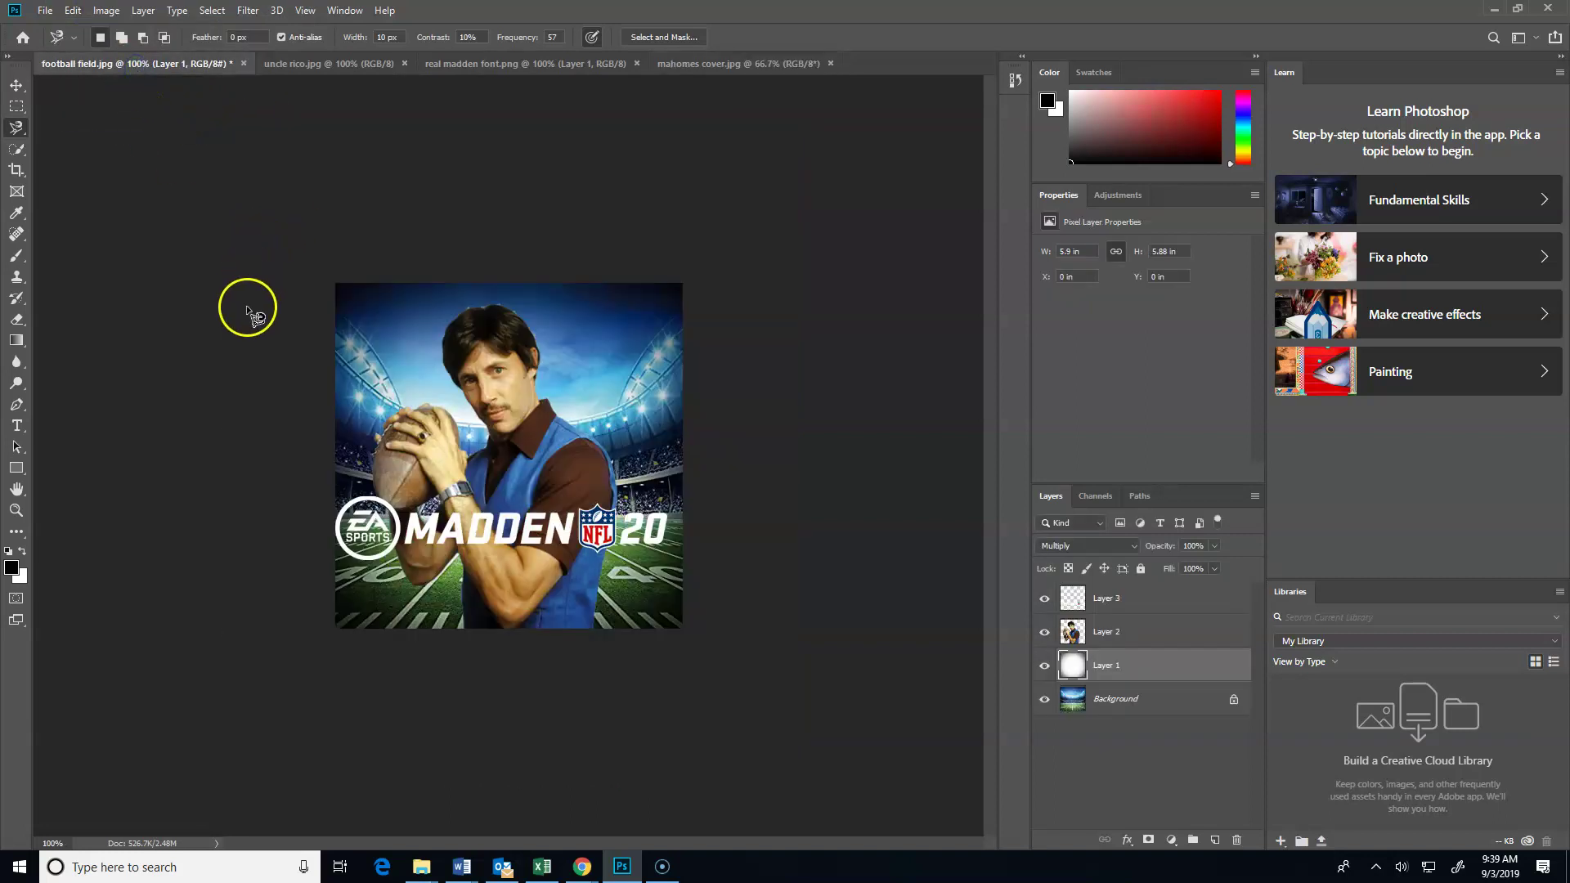
key(ctrl+v)
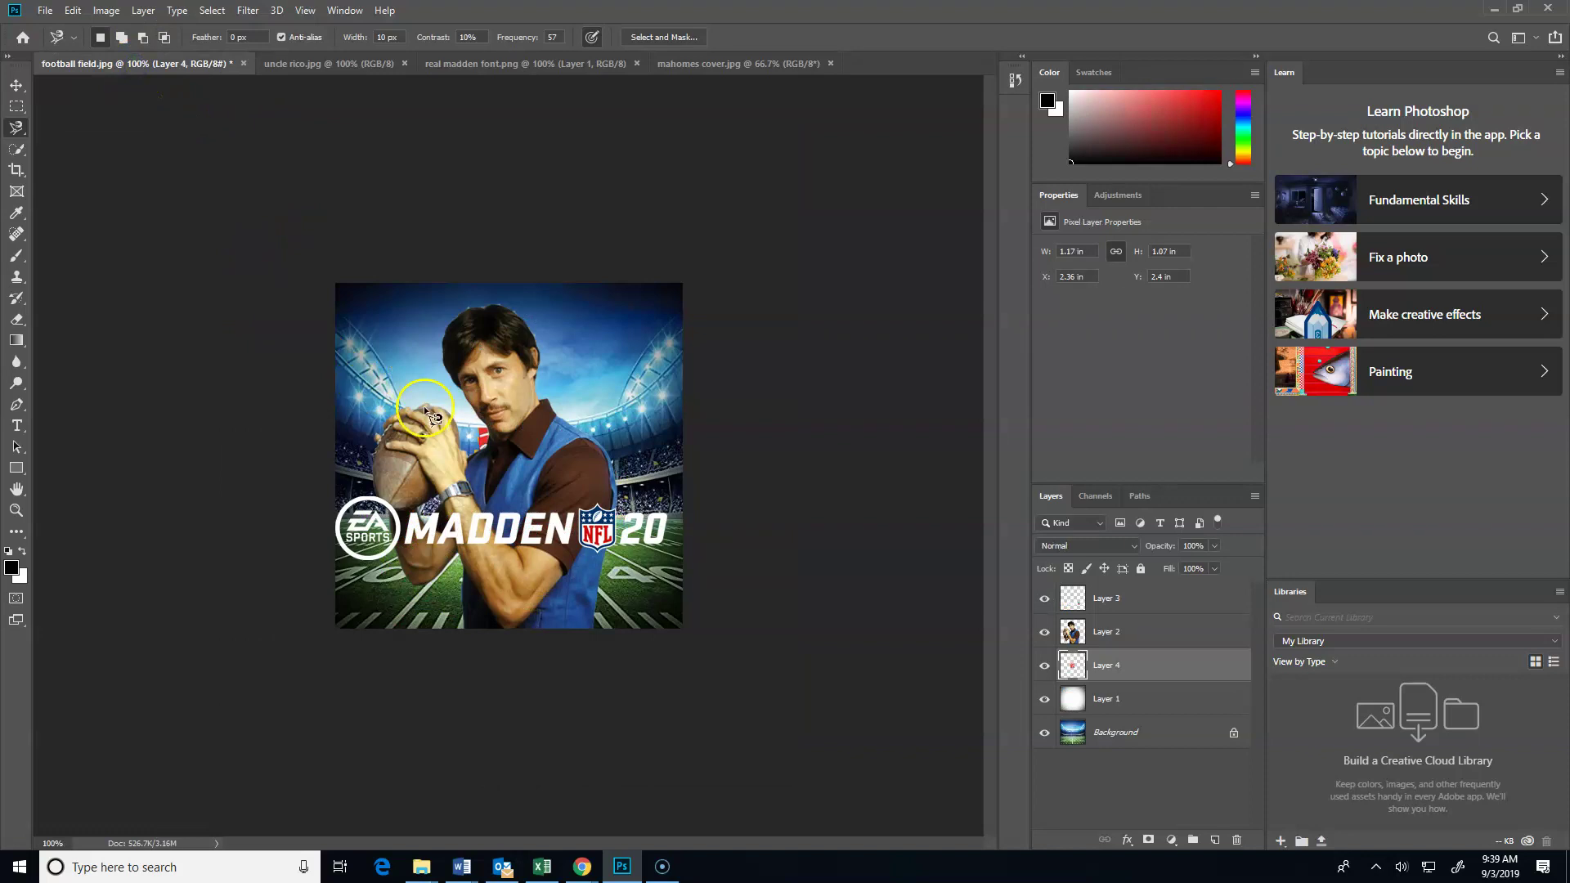
drag(1099, 664, 1134, 599)
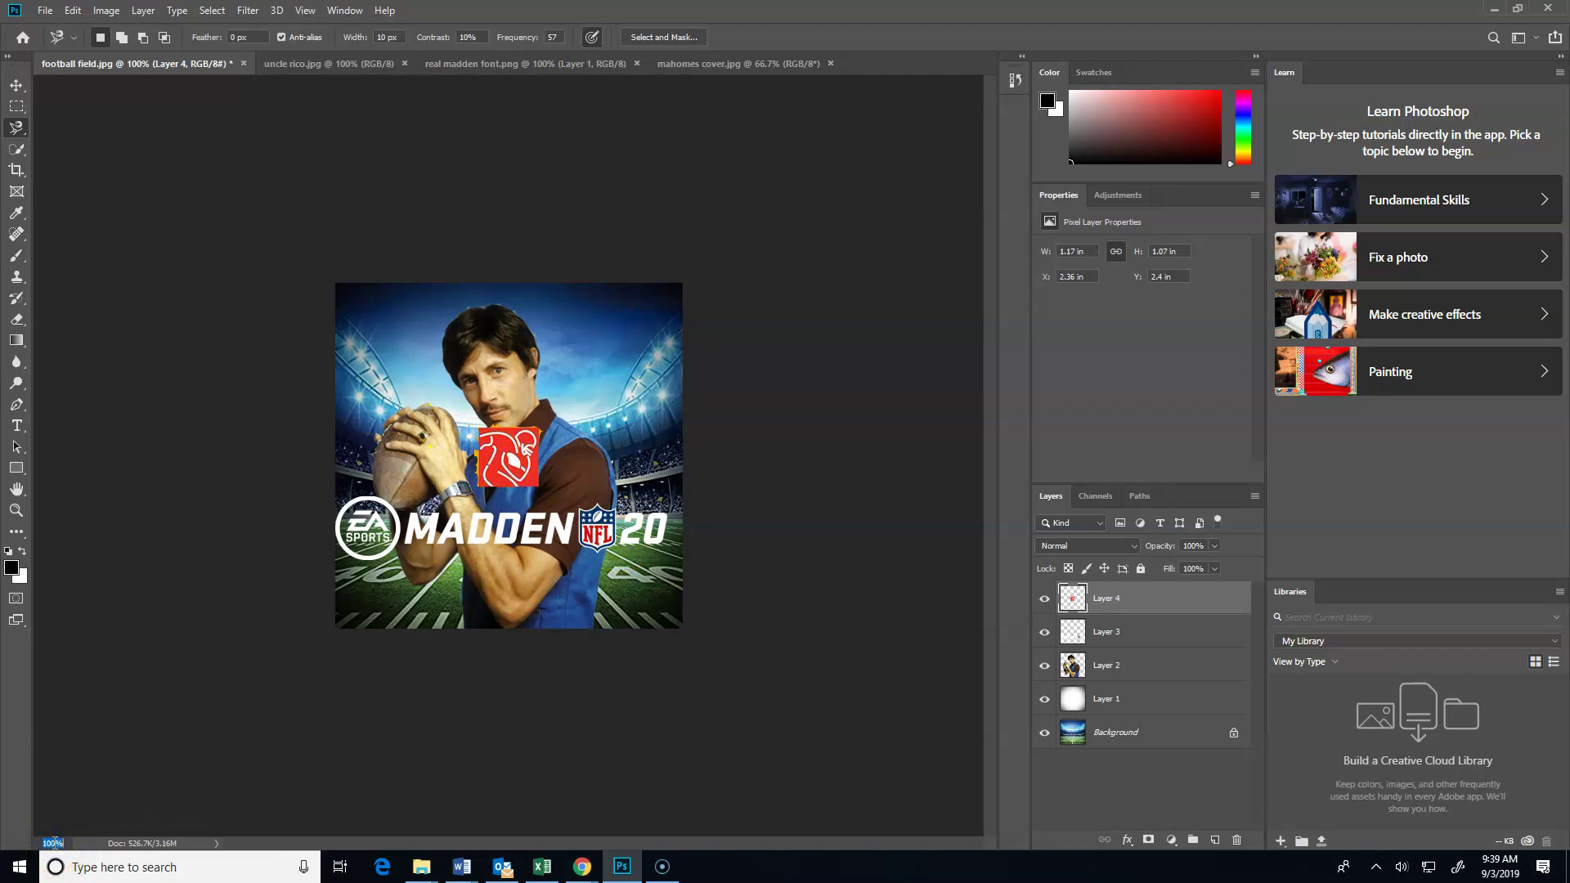
Step: Zoom the cover to 150% and move the NFLPA logo to the bottom-left corner
key(Return)
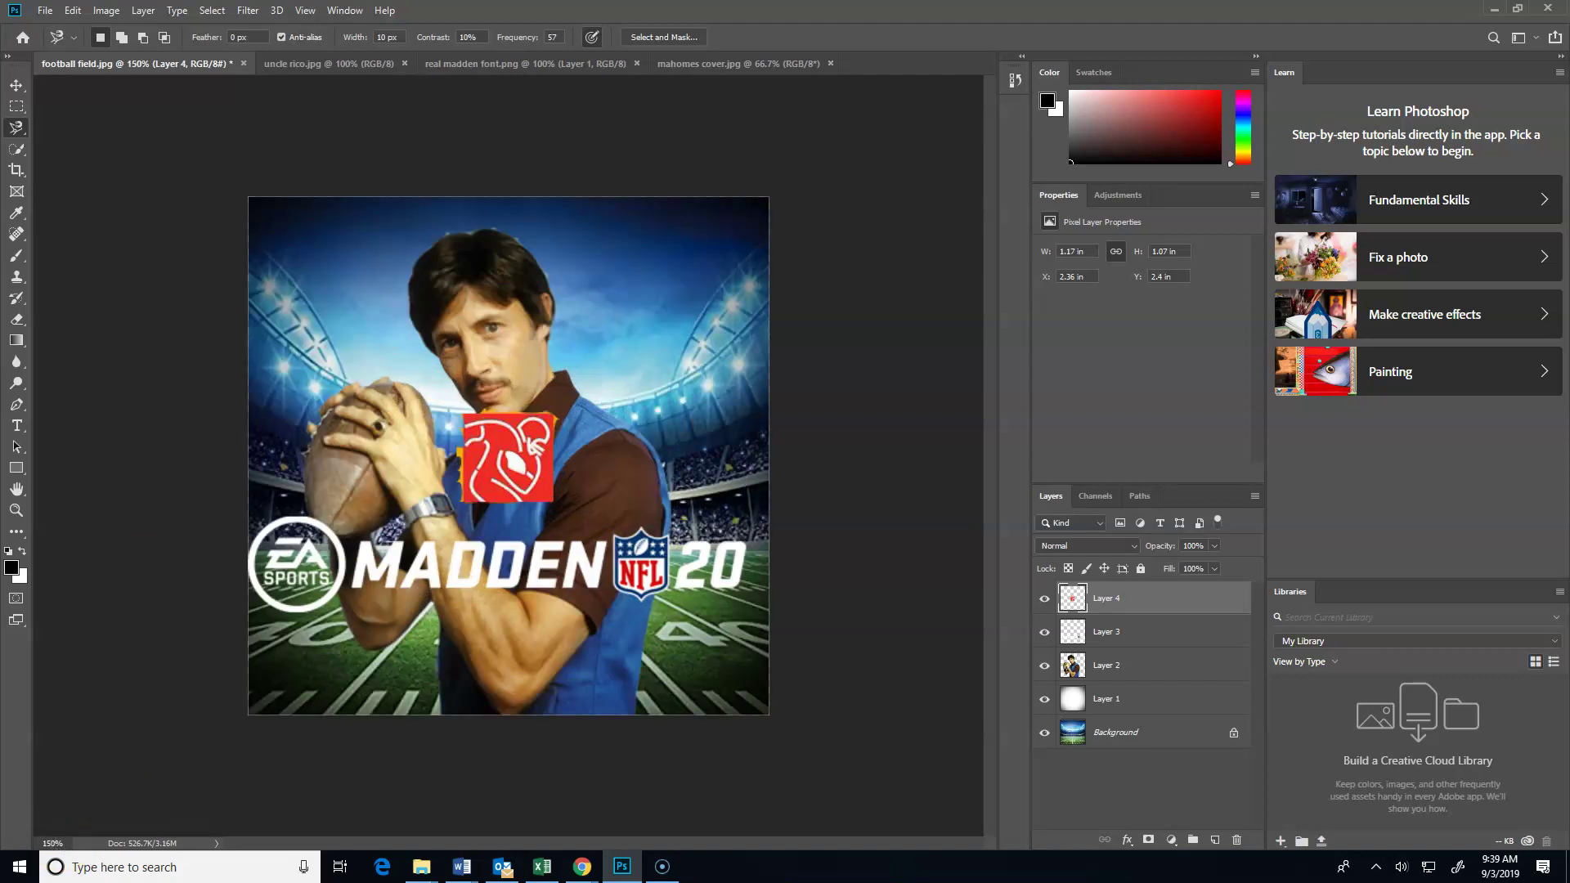
click(16, 318)
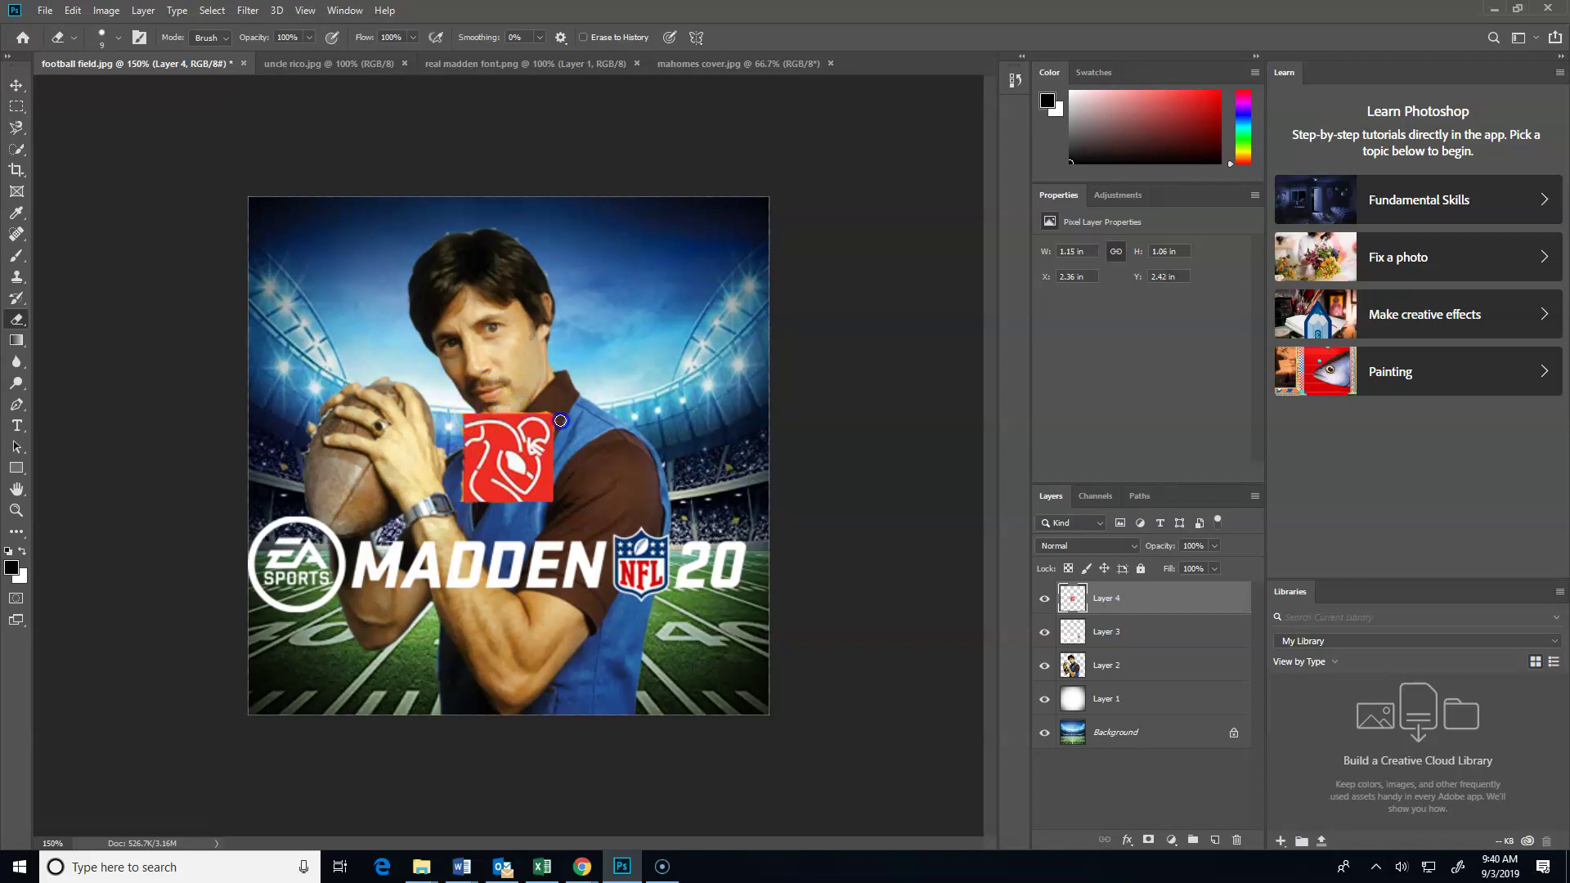
click(16, 85)
drag(511, 473, 320, 676)
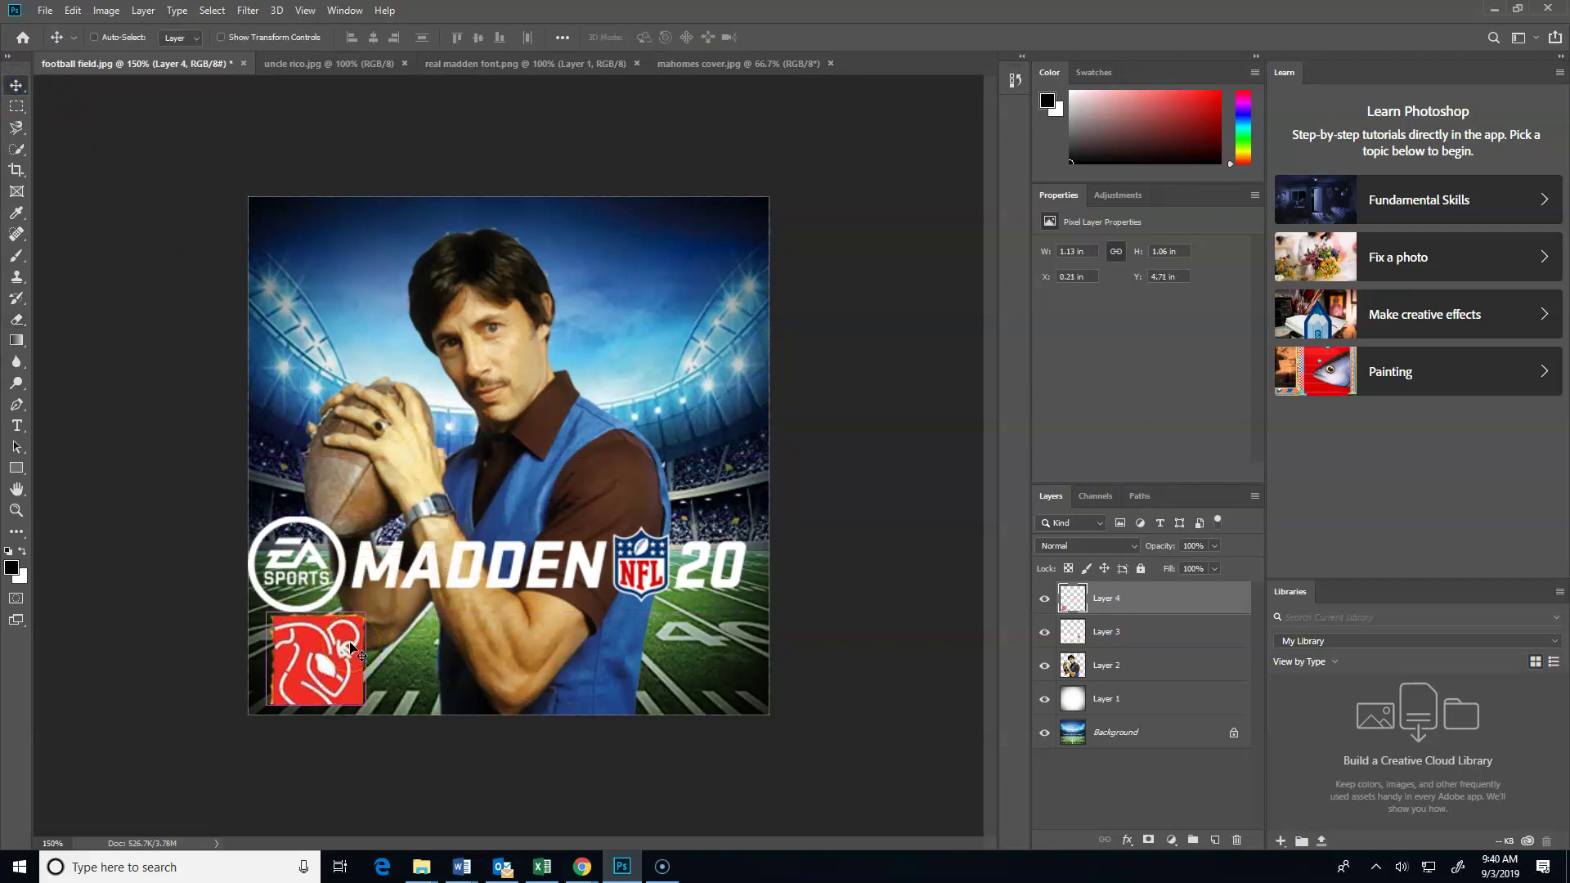
Step: Shrink the NFLPA logo to about half size, roughly 0.62 × 0.58 in
key(ctrl+t)
drag(366, 612, 325, 655)
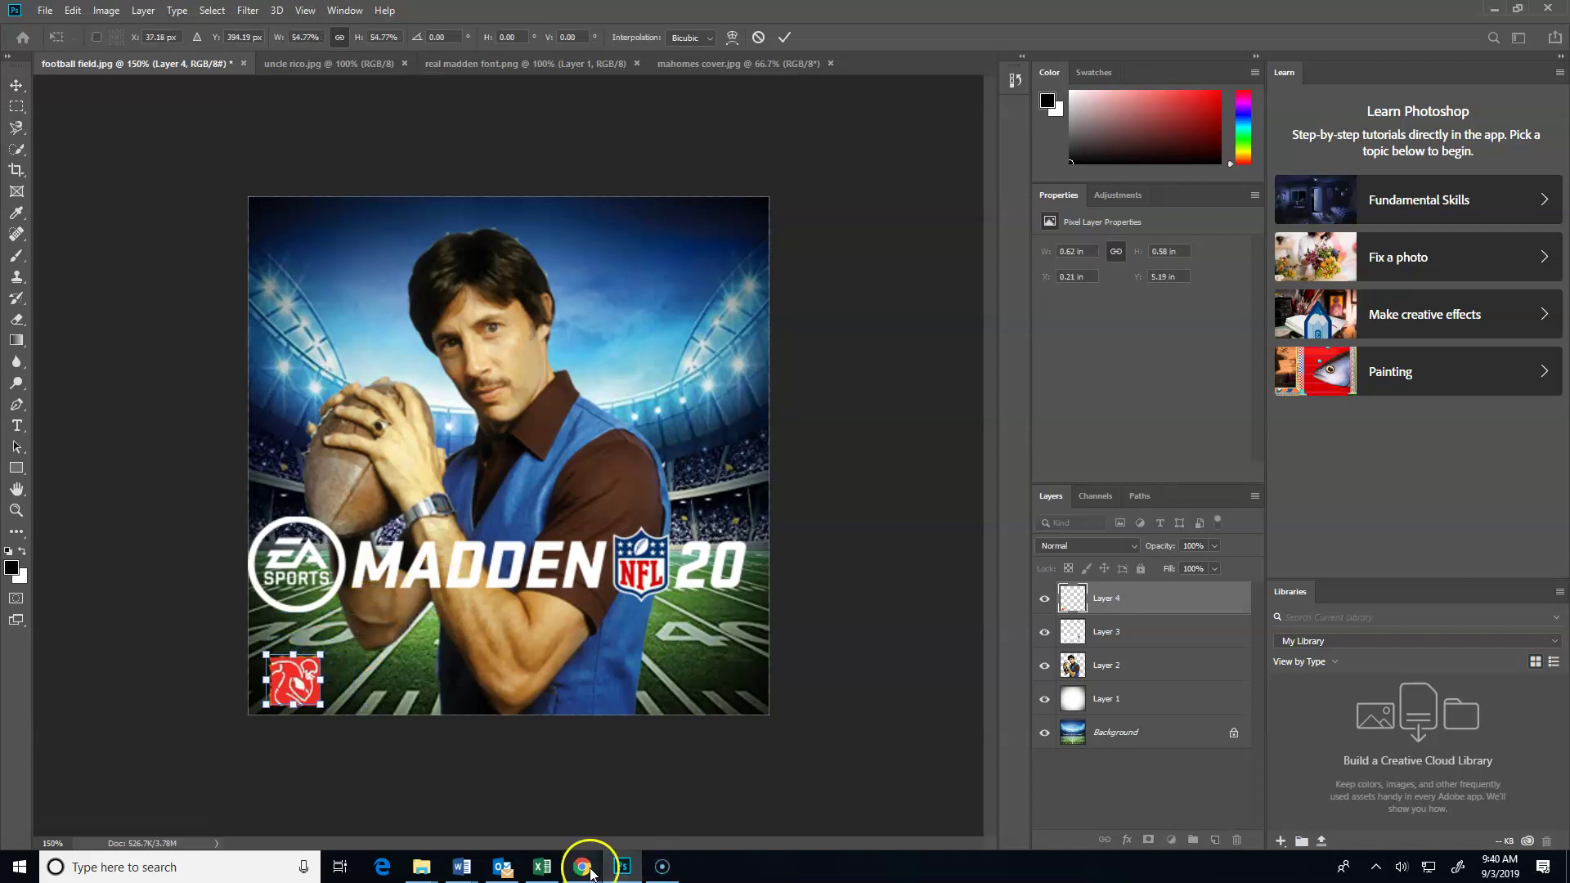
mouse_move(583, 873)
key(Return)
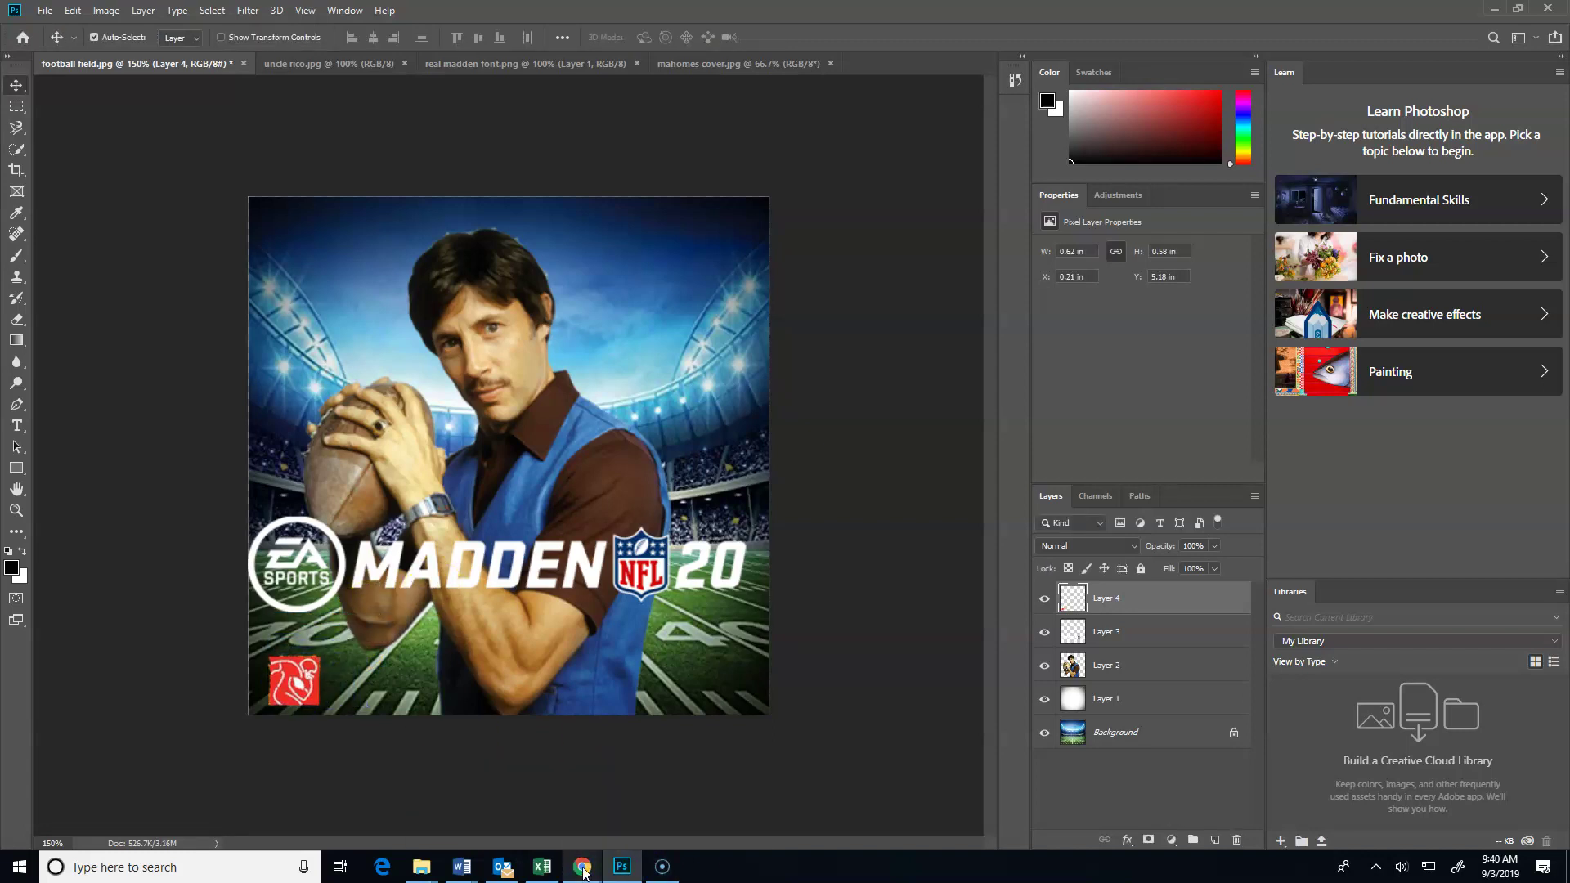
Step: Trace around the EA Sports badge on the Mahomes cover with the Magnetic Lasso
click(753, 63)
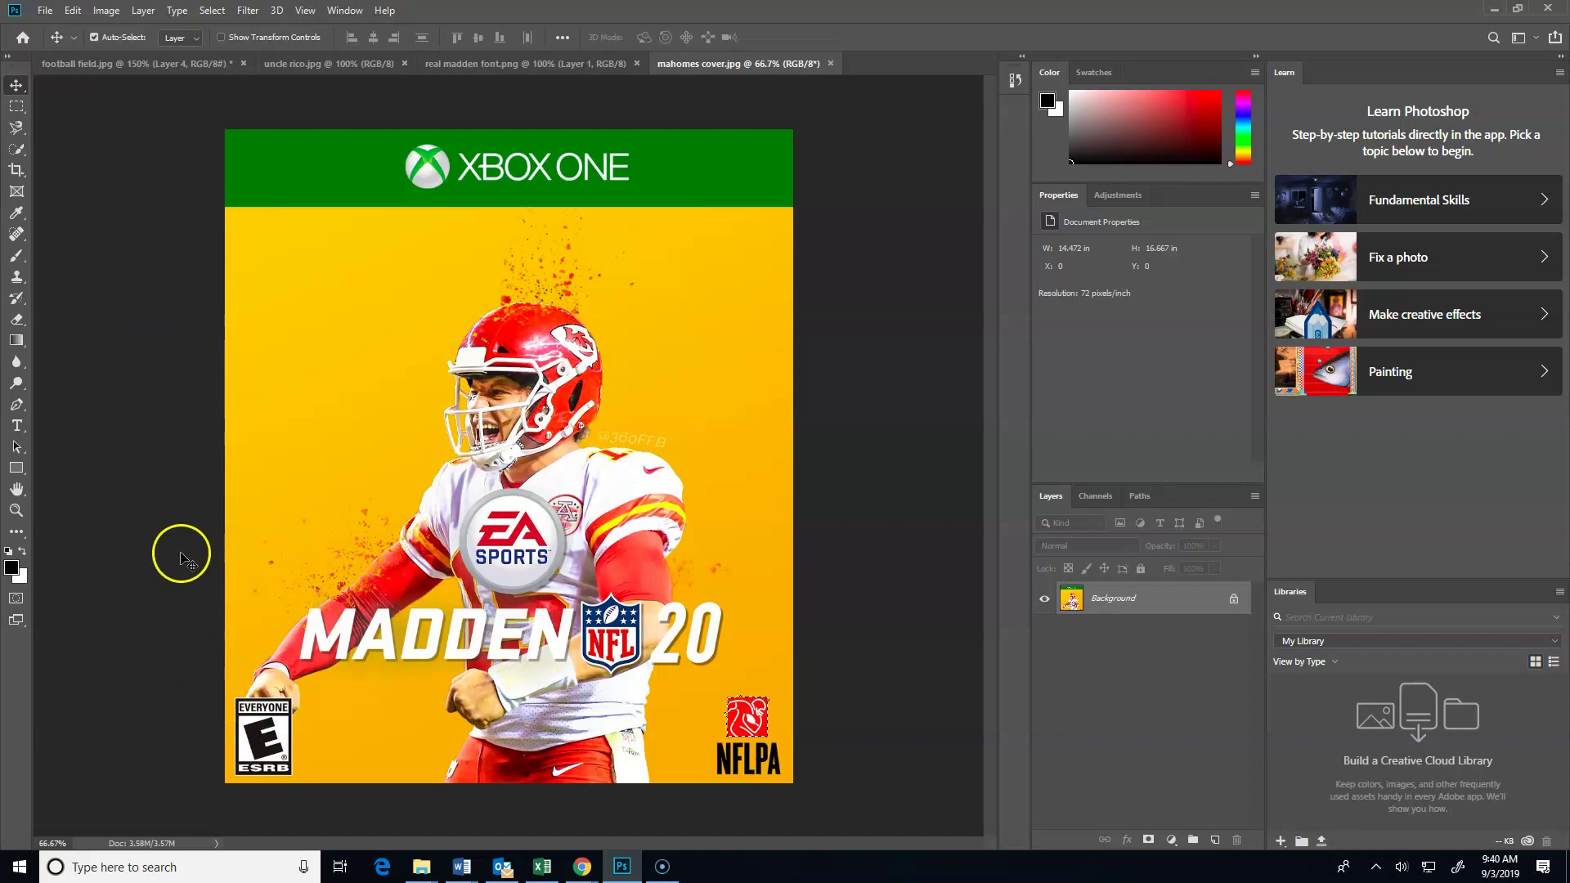
click(14, 129)
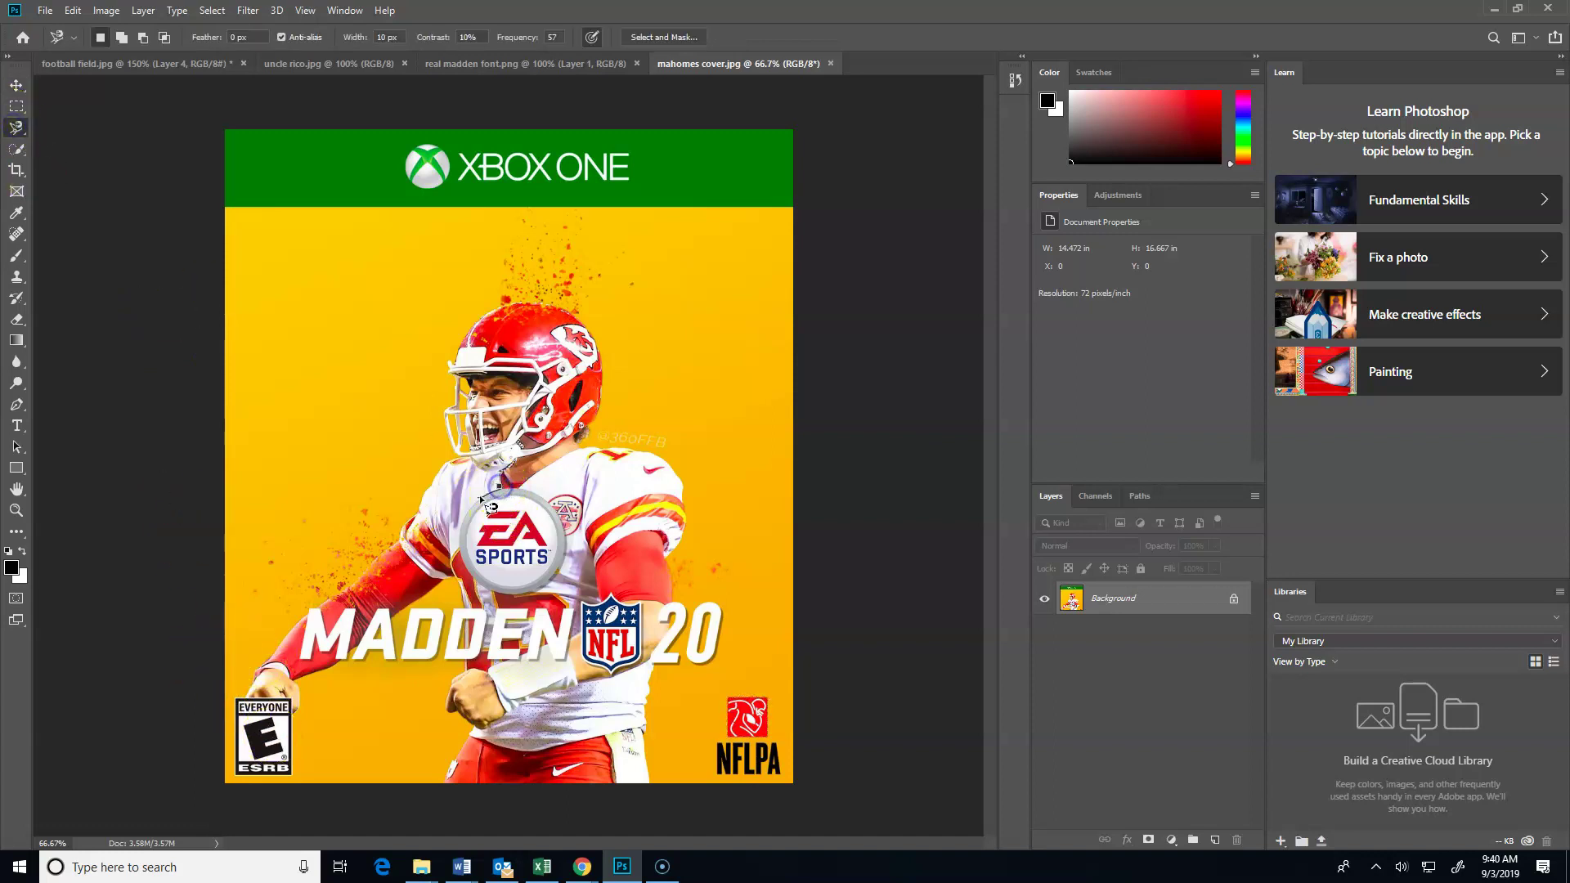
drag(467, 538, 467, 554)
mouse_move(536, 607)
mouse_down()
mouse_move(570, 537)
mouse_move(526, 493)
mouse_up()
click(506, 489)
Step: Copy the selected EA Sports badge
click(247, 327)
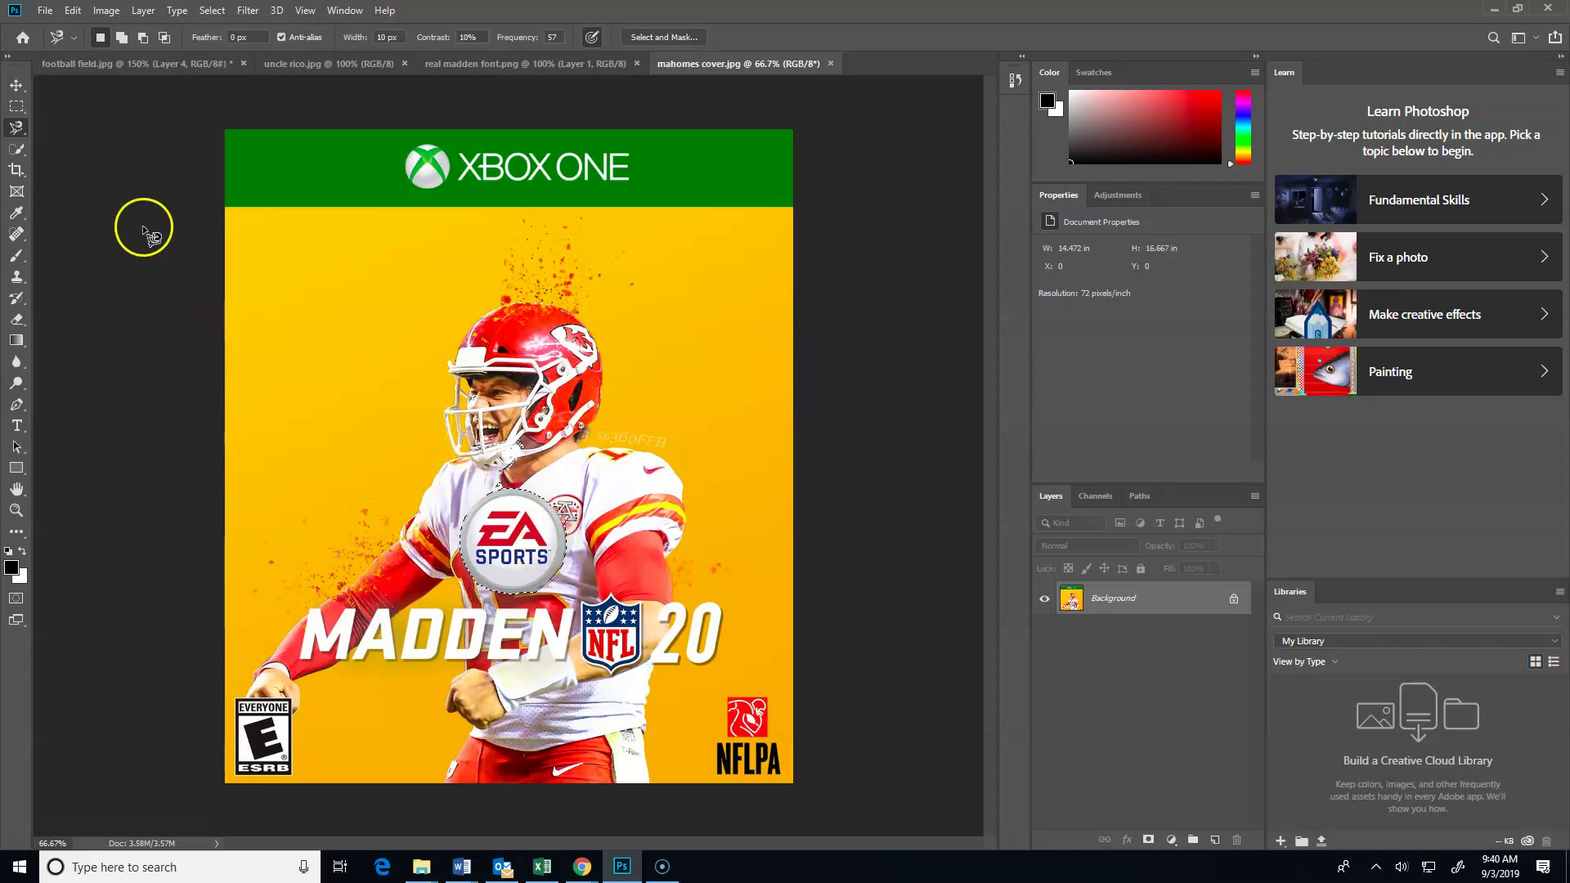
click(73, 10)
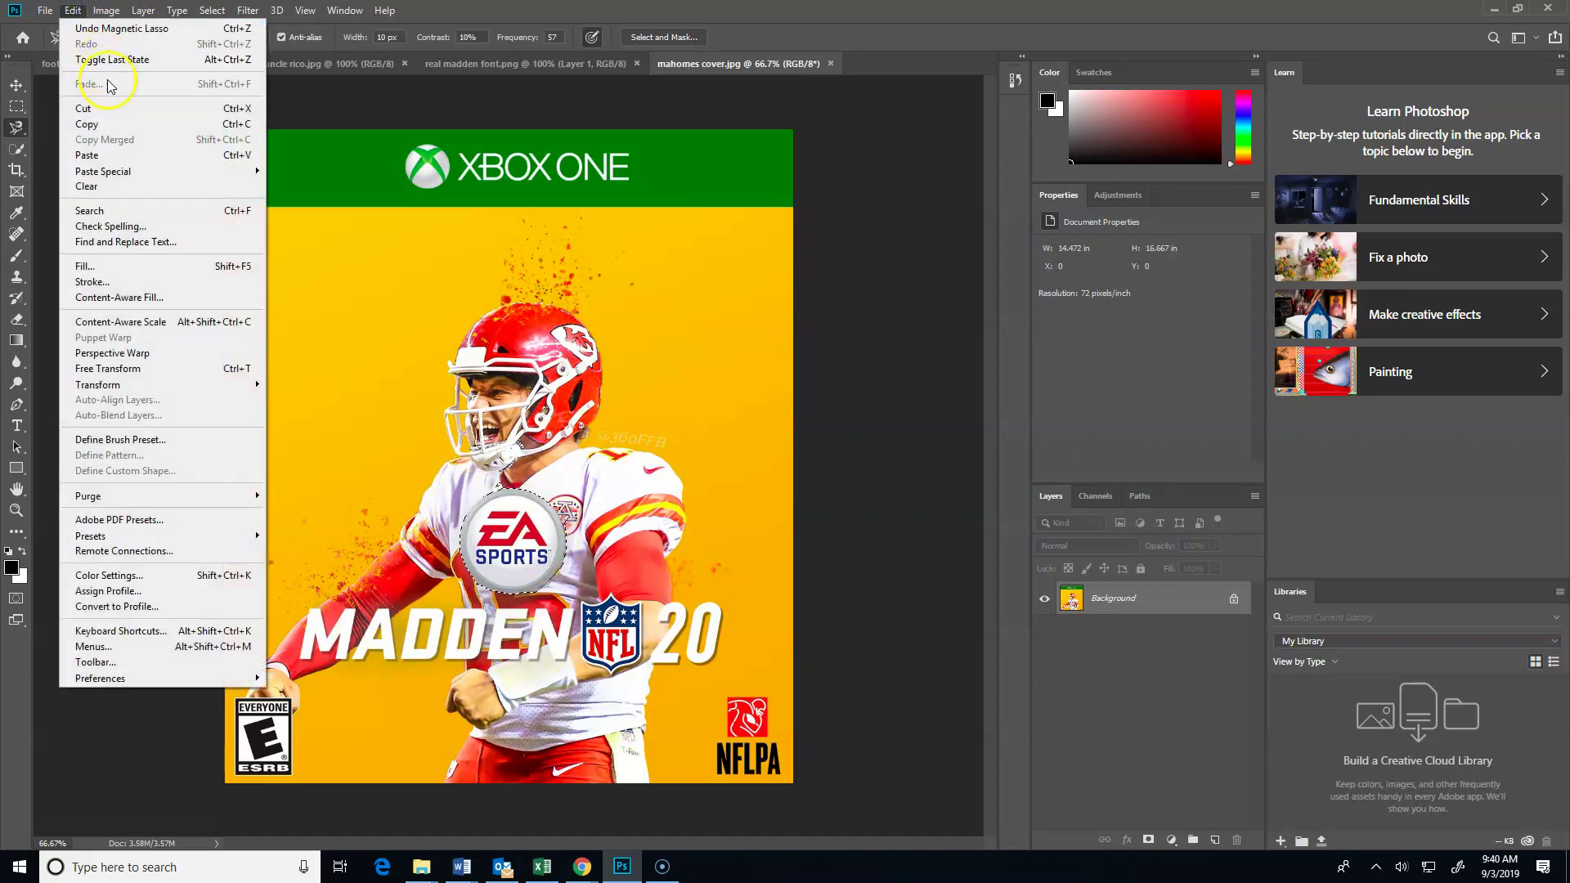
click(212, 123)
Step: Paste the EA Sports badge as Layer 5 and shrink it to about 32% above MADDEN
click(498, 479)
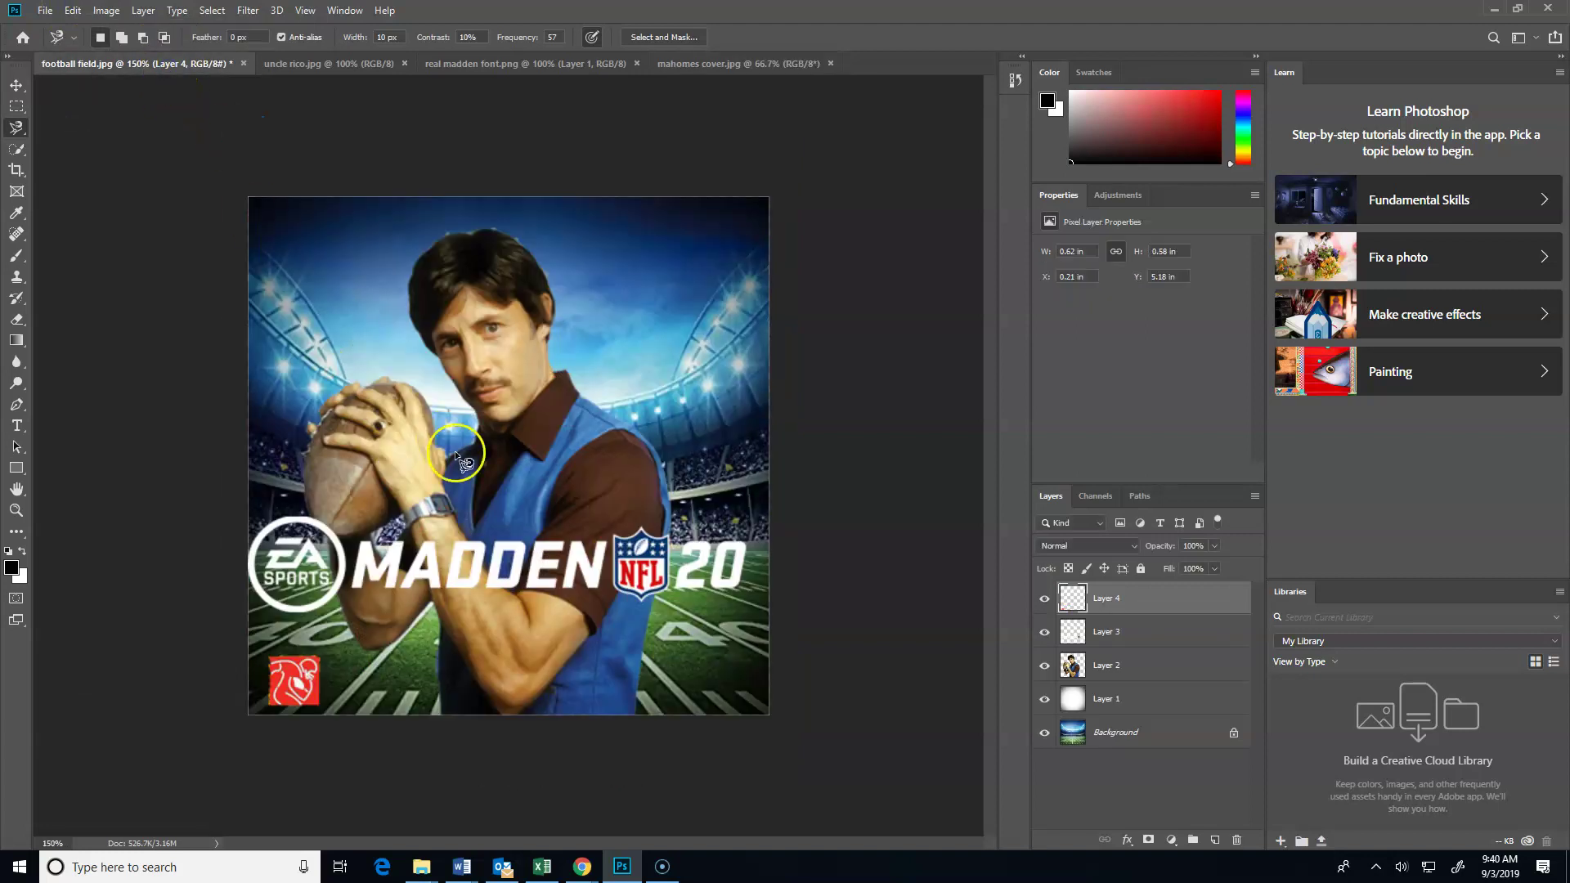
key(ctrl+v)
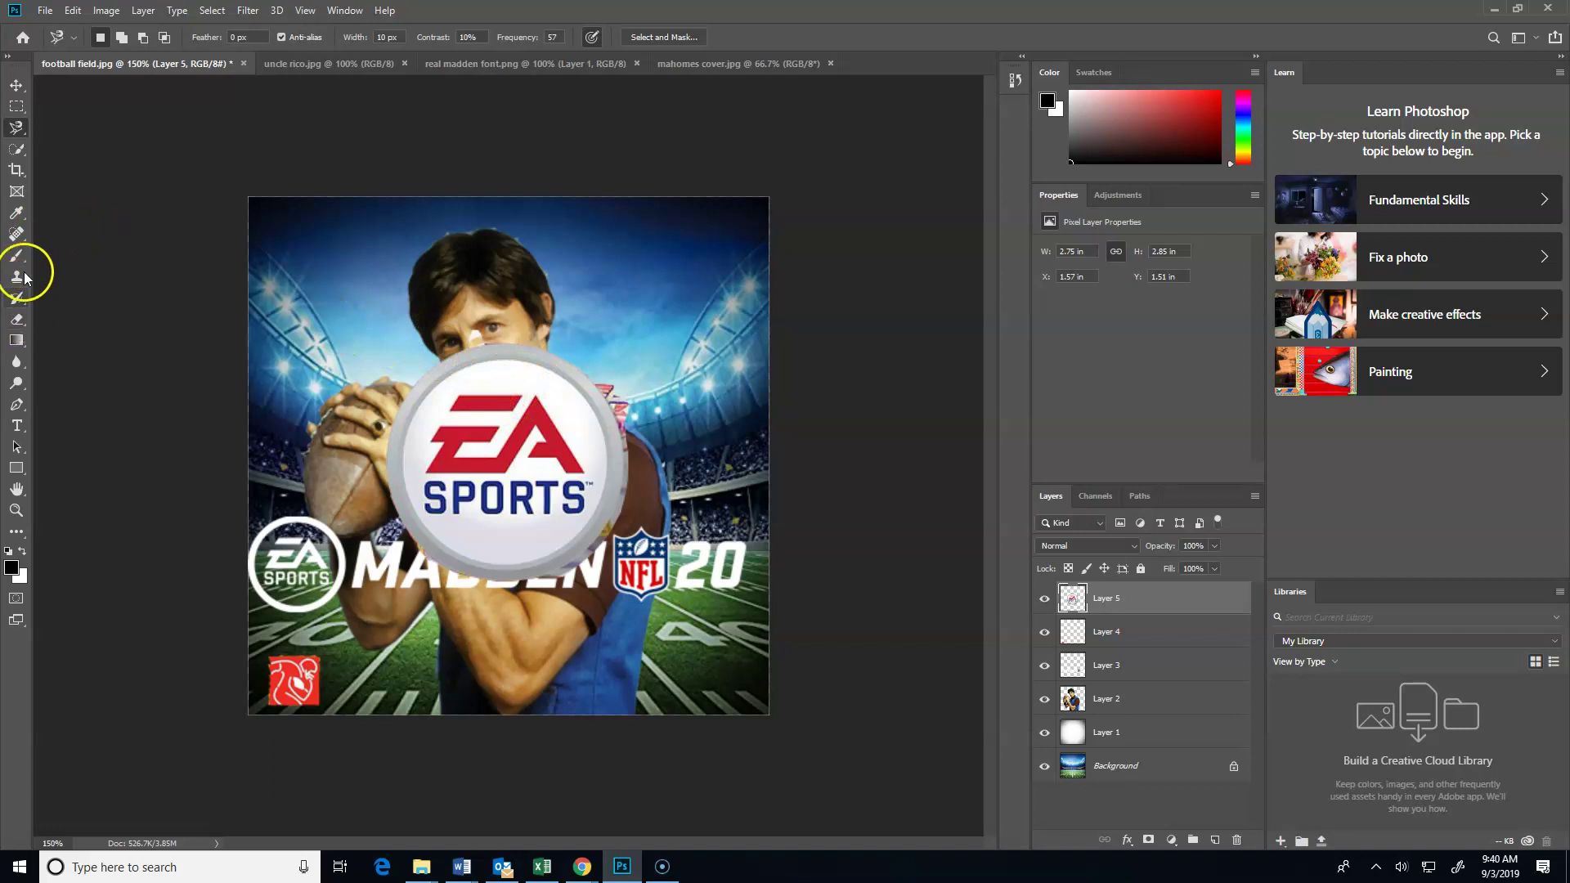
click(18, 319)
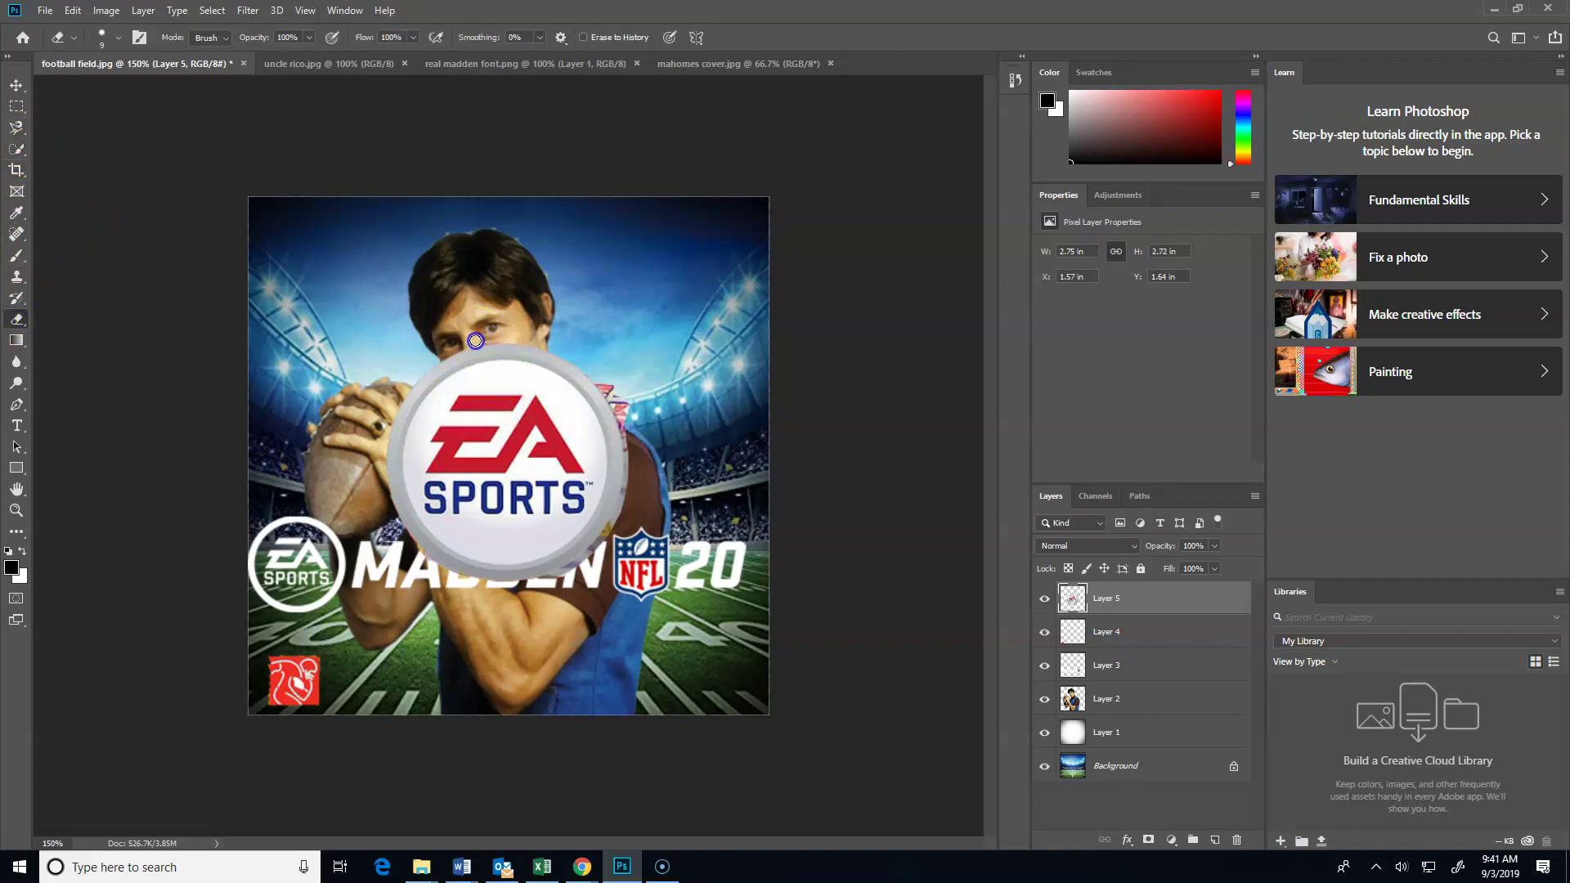
click(17, 85)
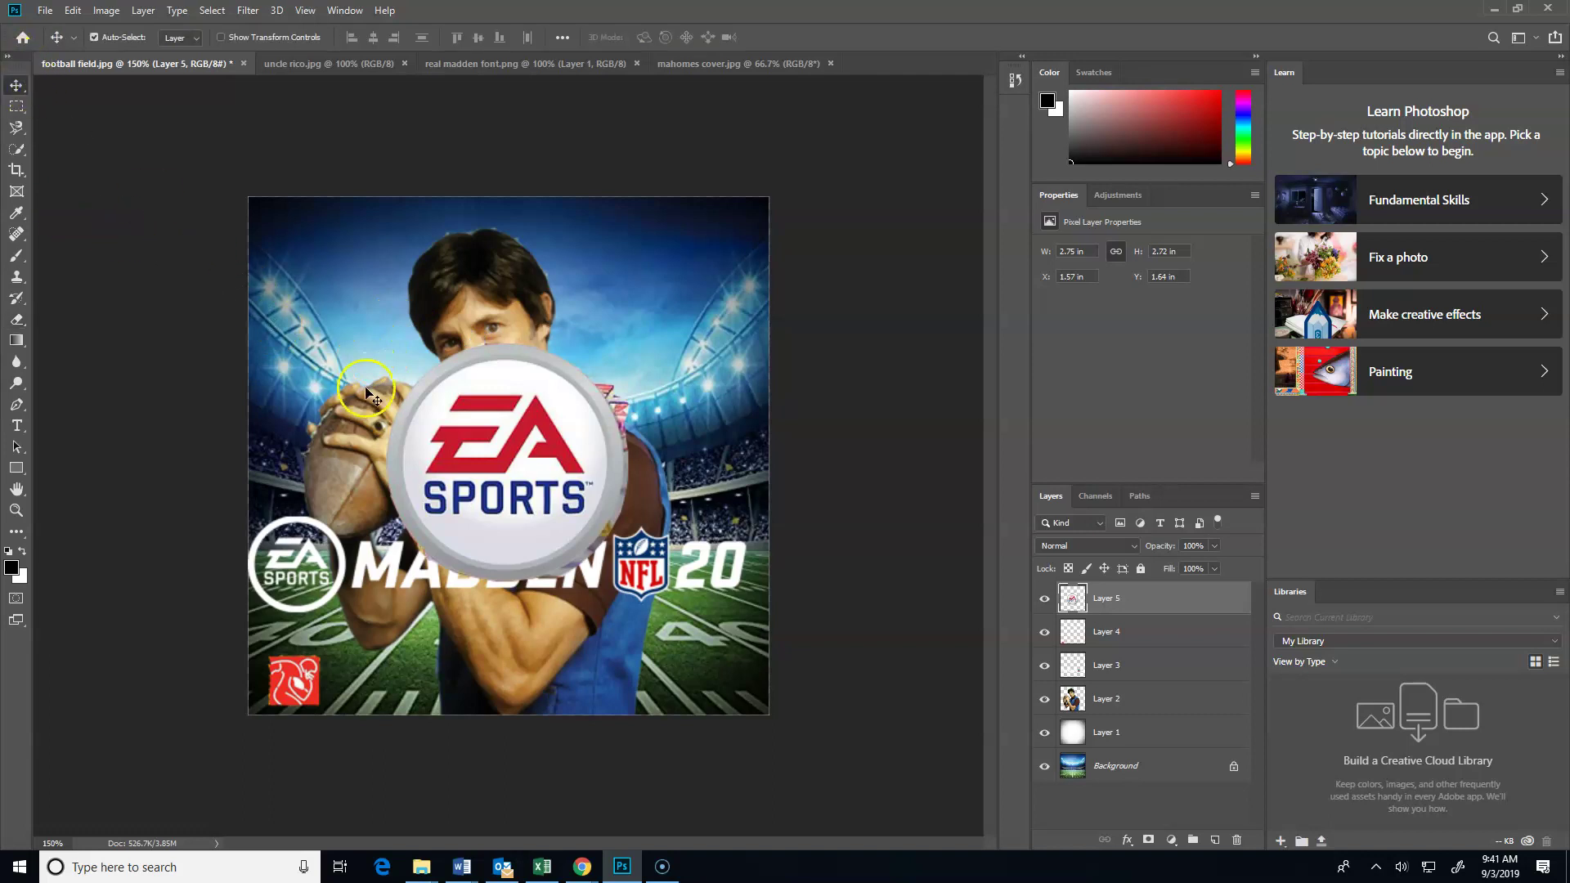
click(465, 447)
key(ctrl+t)
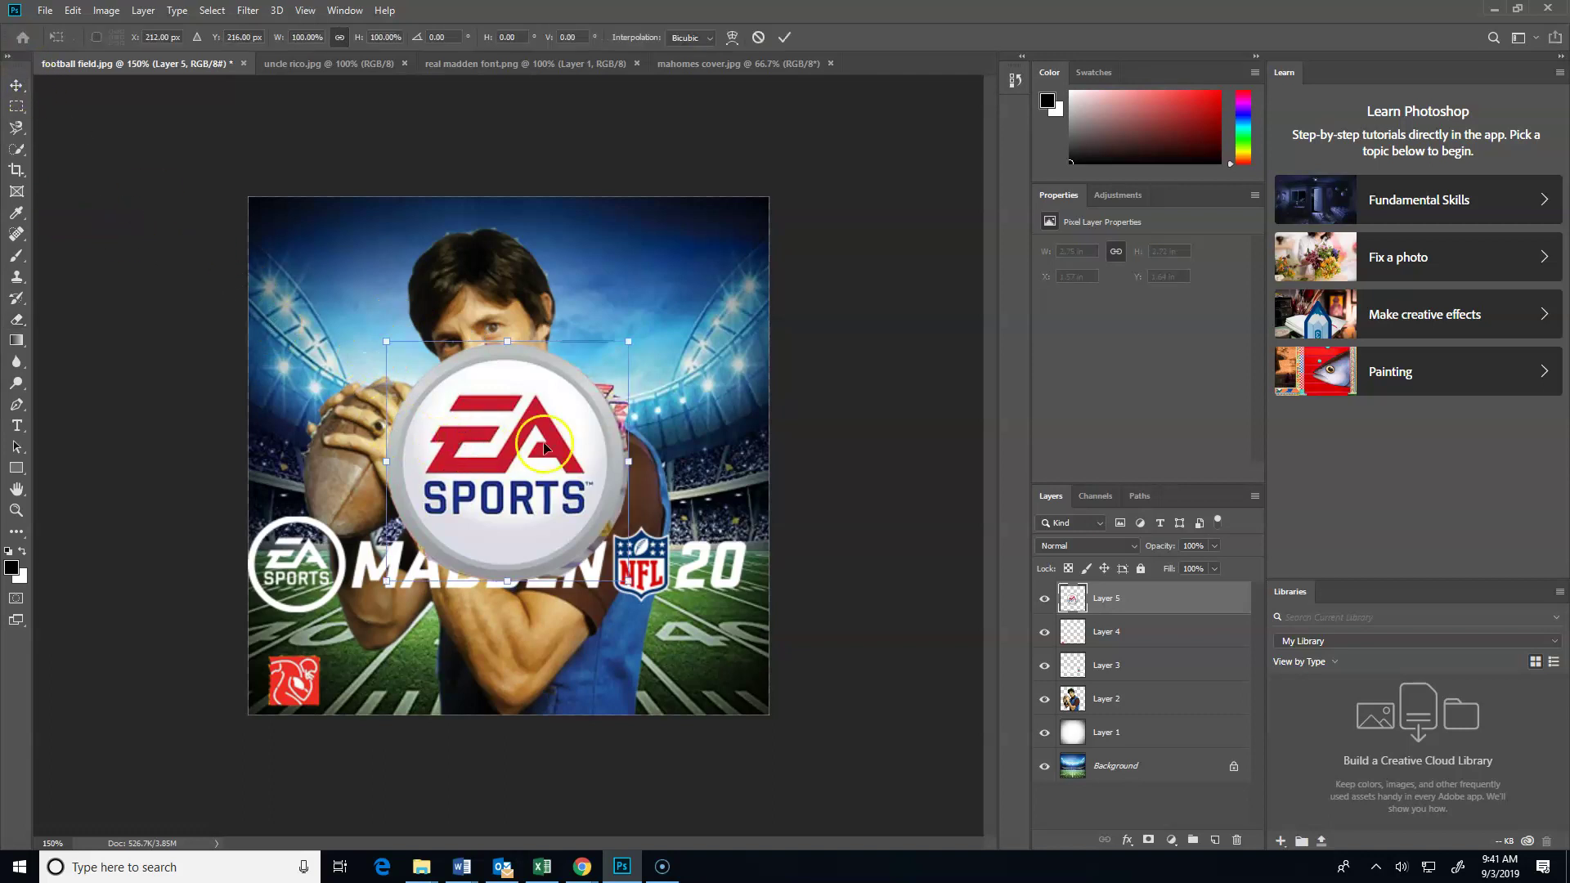
drag(620, 345, 545, 483)
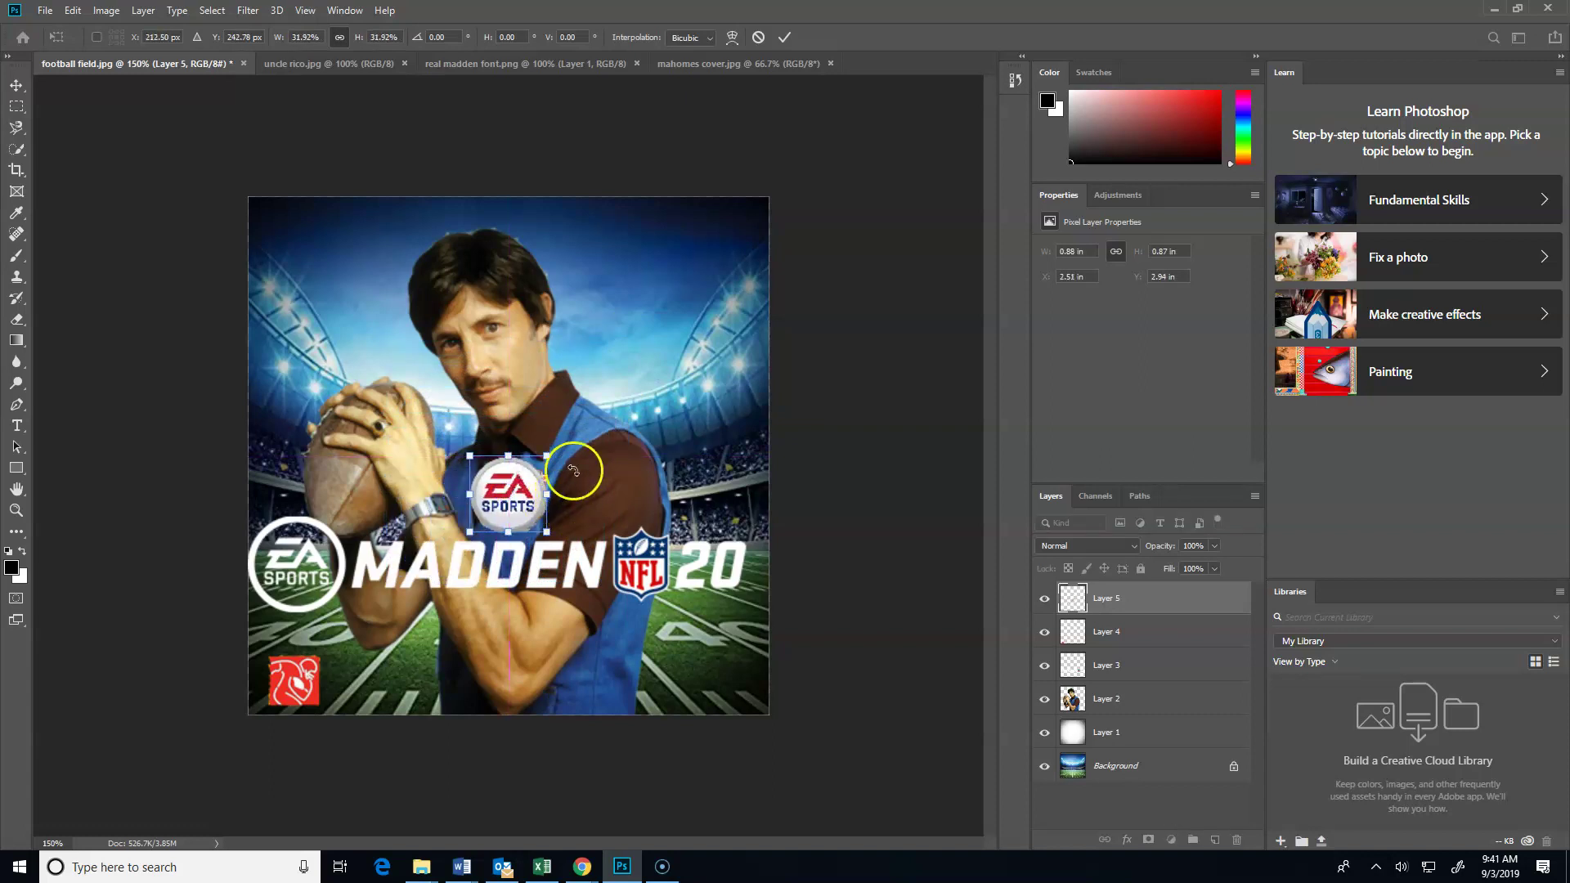
key(Return)
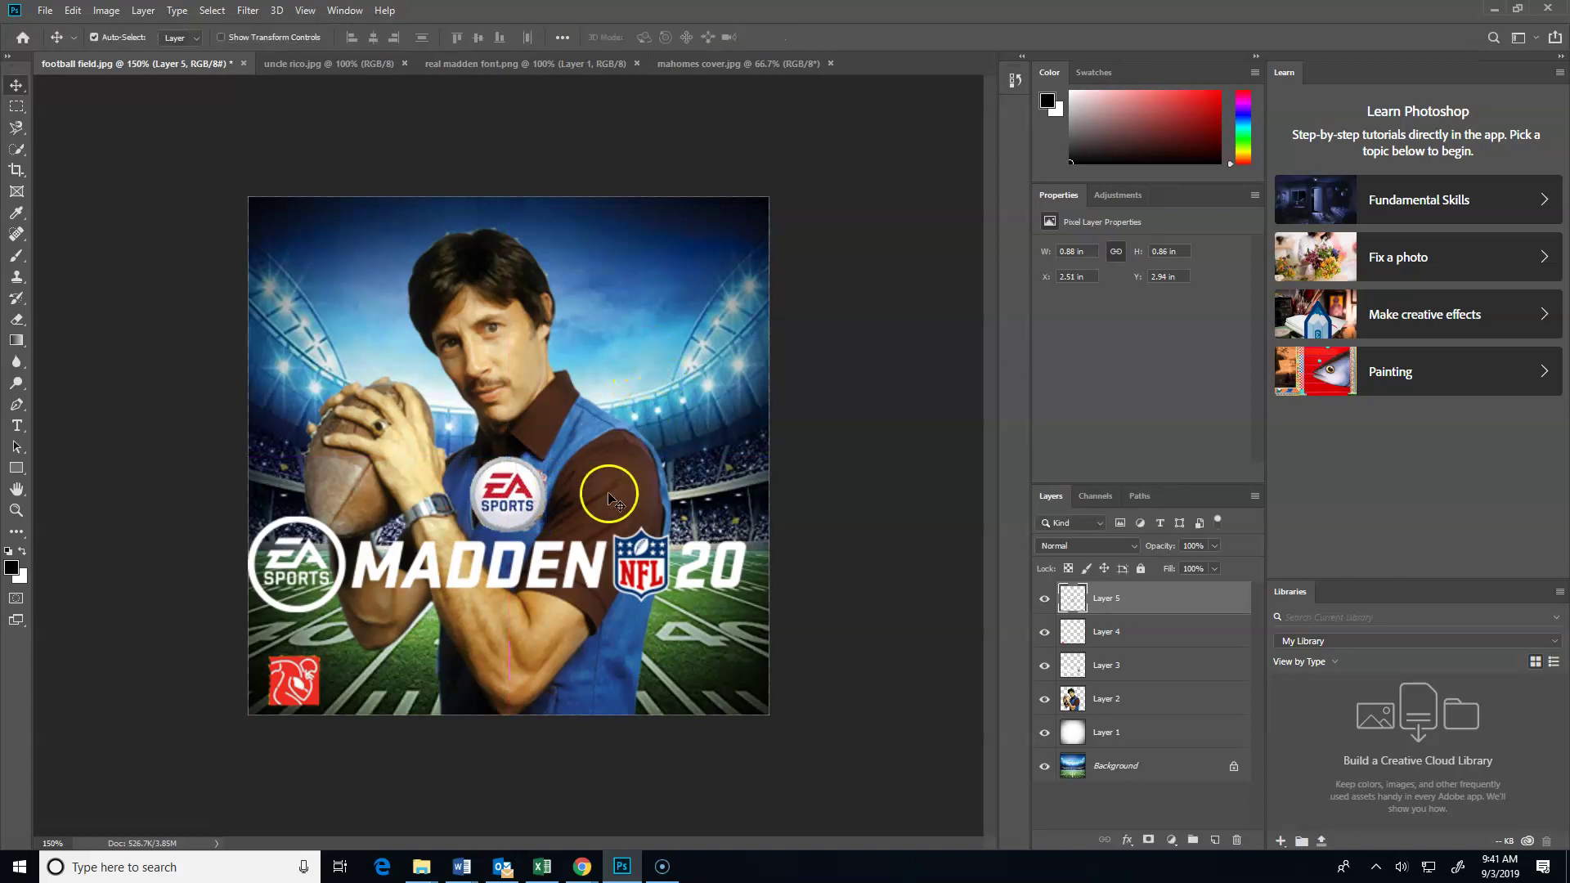
Step: Trace the ESRB Everyone badge on the Mahomes cover with the Magnetic Lasso and copy it
click(703, 63)
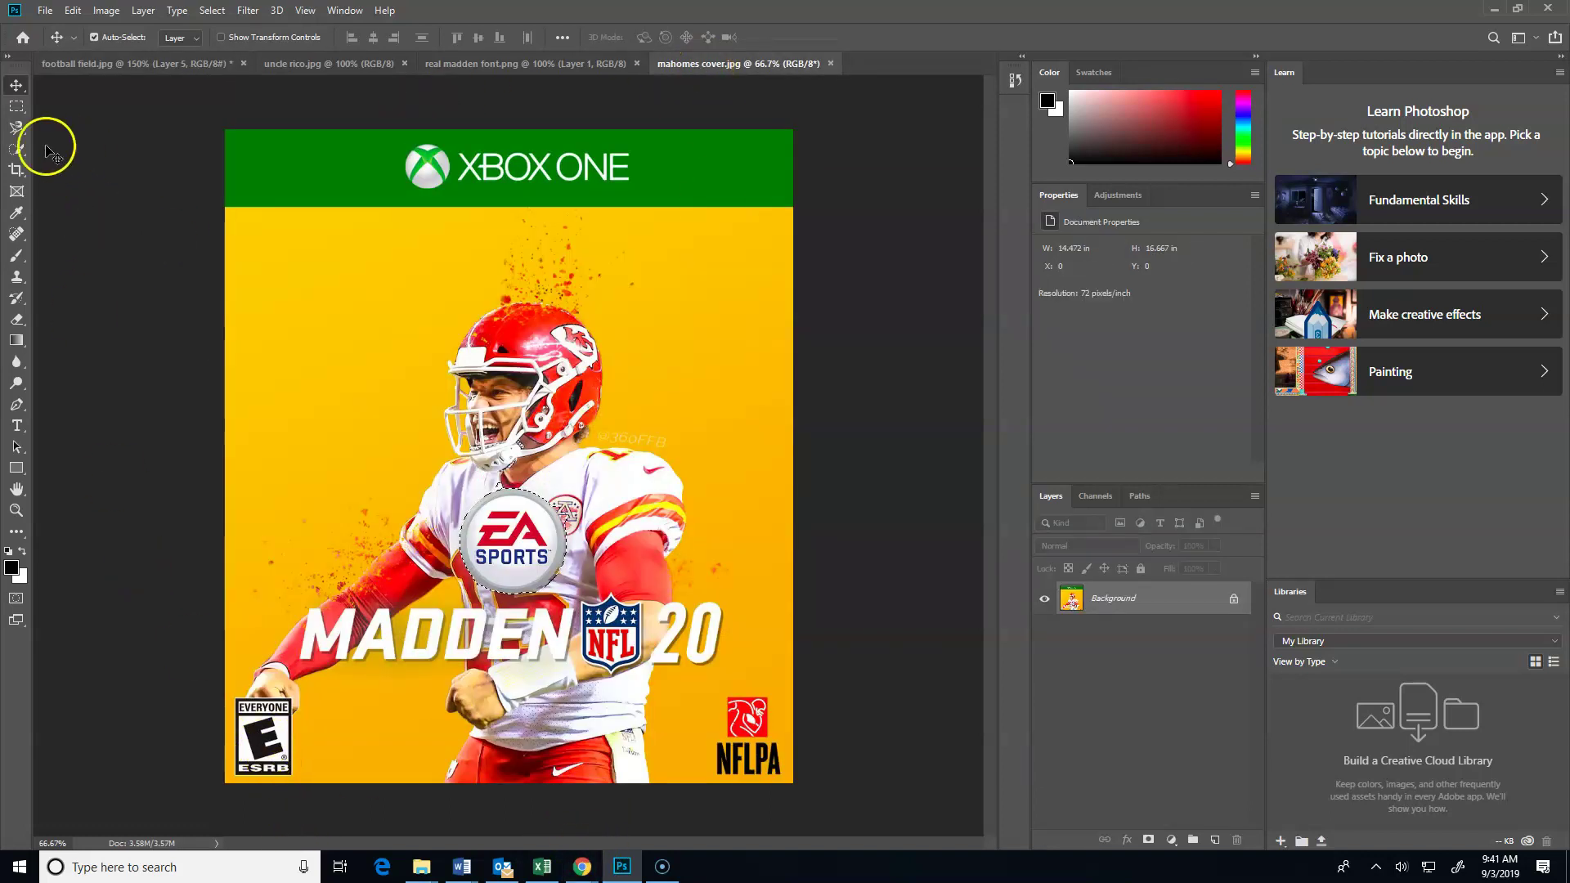
click(17, 128)
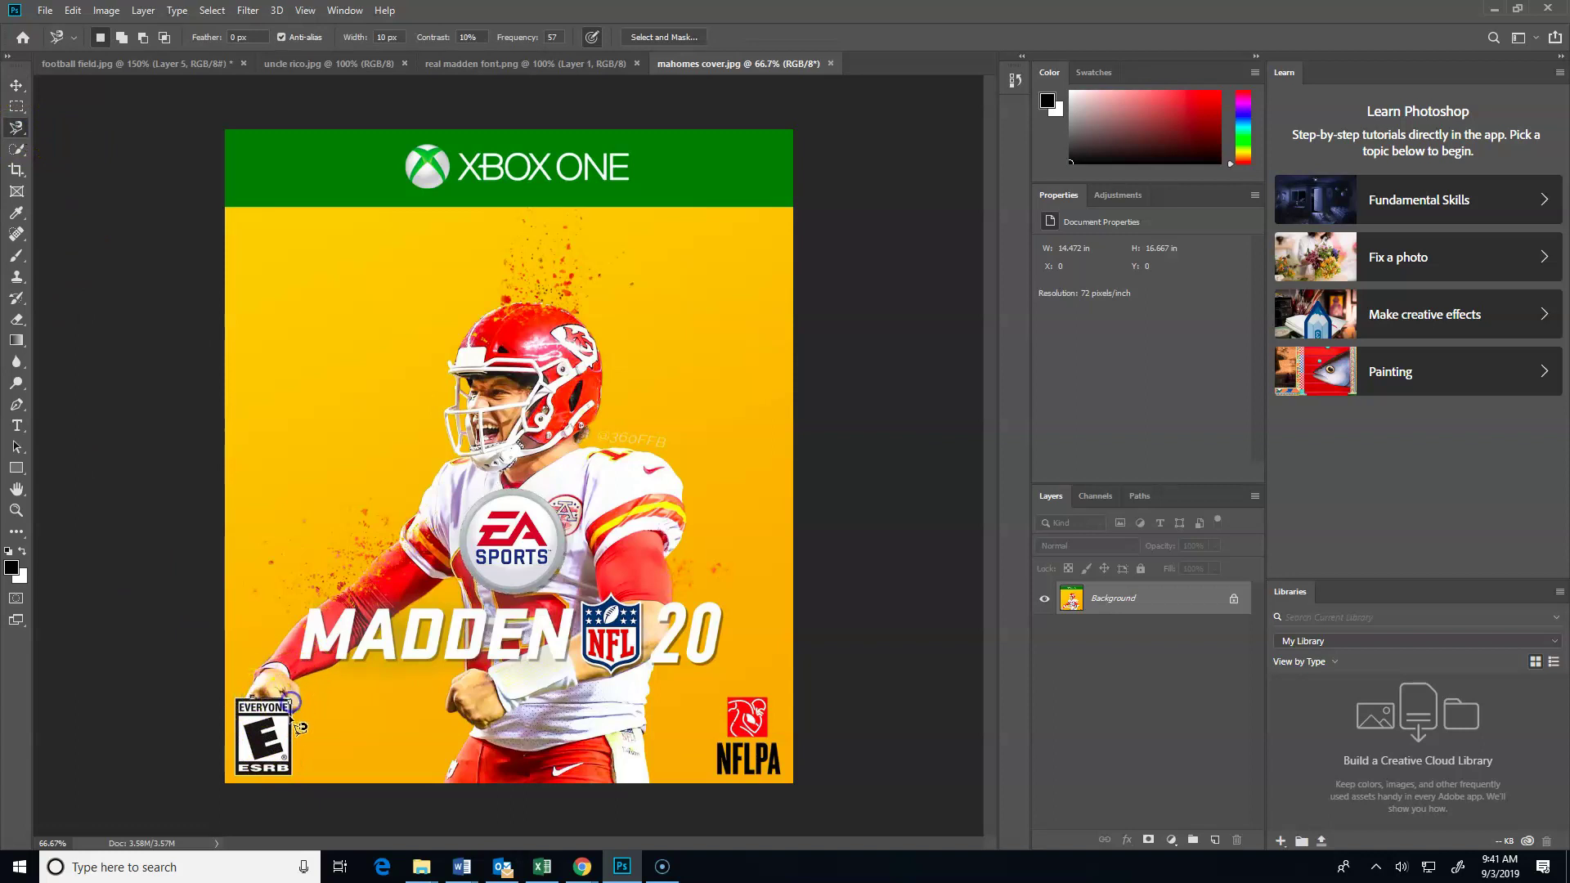
click(289, 739)
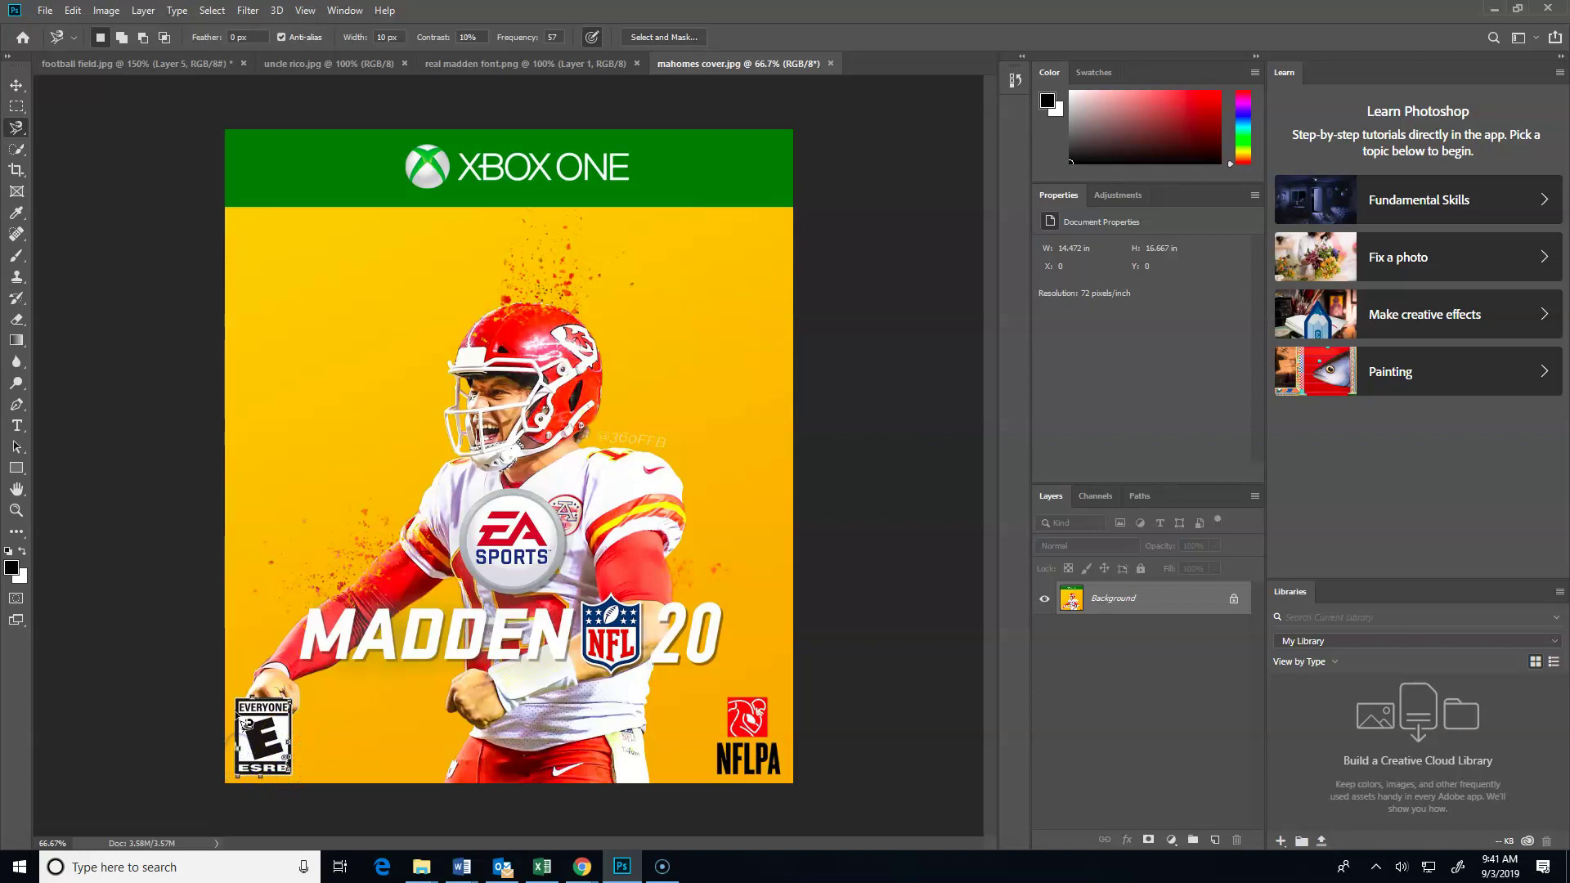
double_click(237, 696)
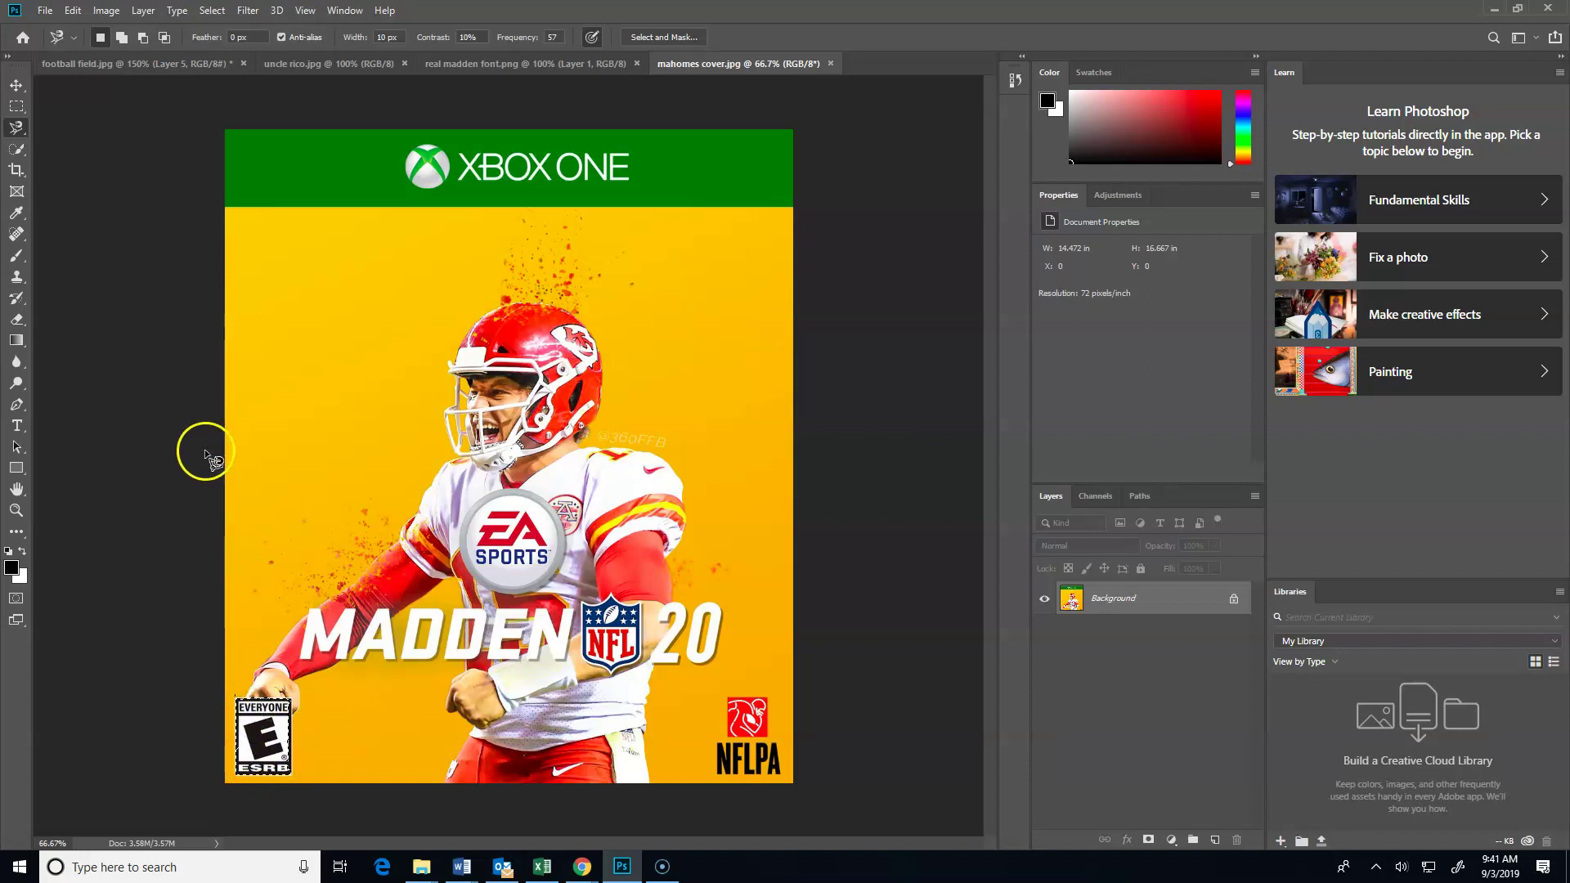
click(72, 10)
click(86, 119)
click(20, 87)
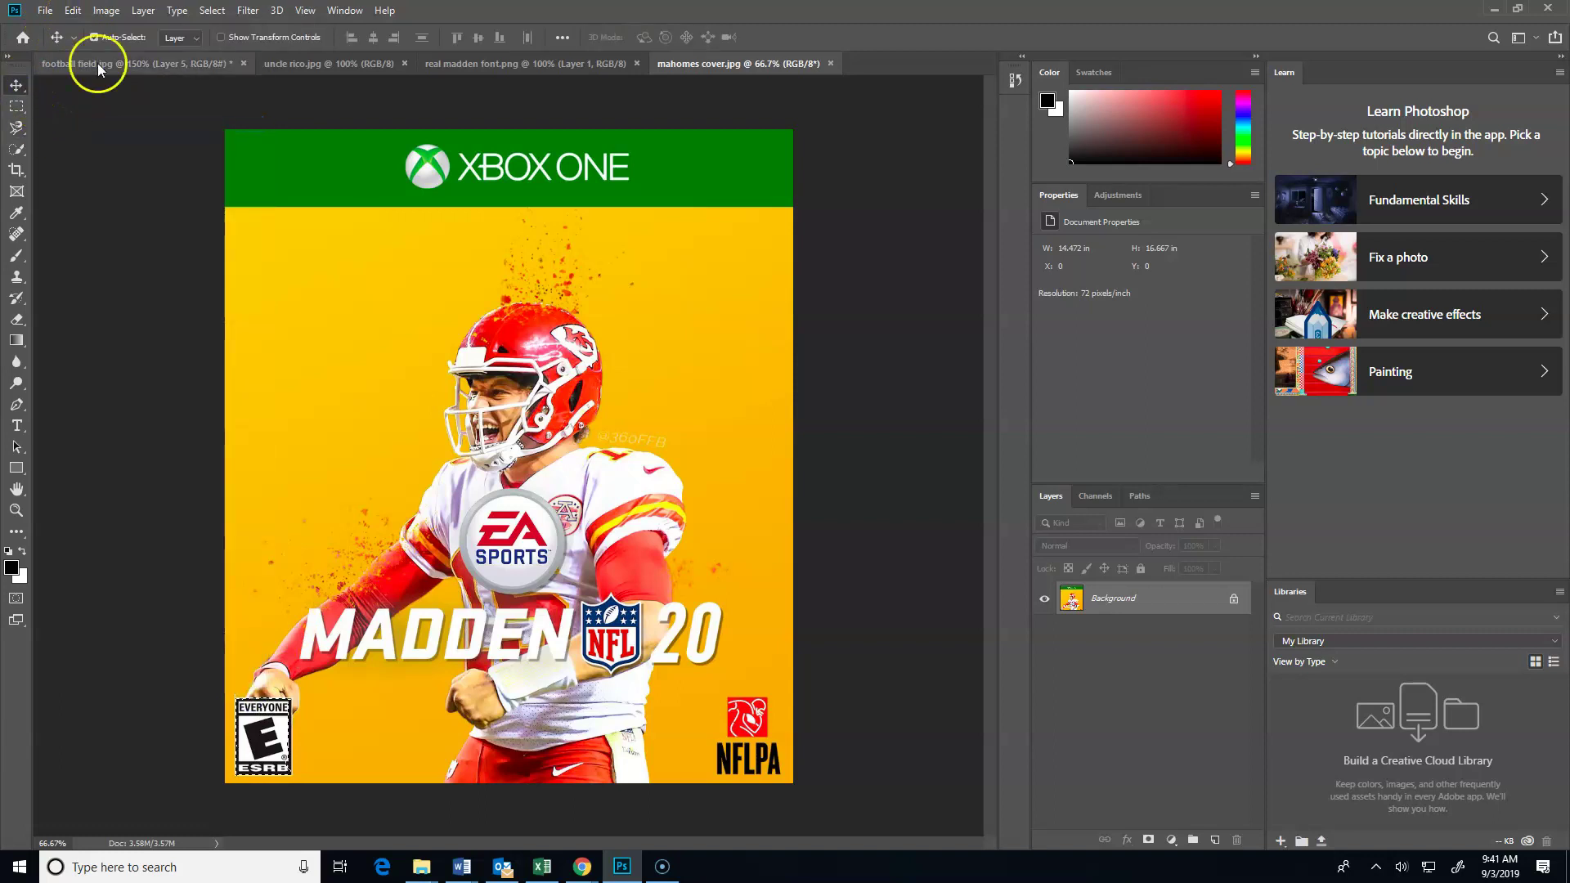
Step: Paste the ESRB badge as Layer 6 and shrink it to about 40% in the bottom-right corner
click(123, 63)
key(ctrl+v)
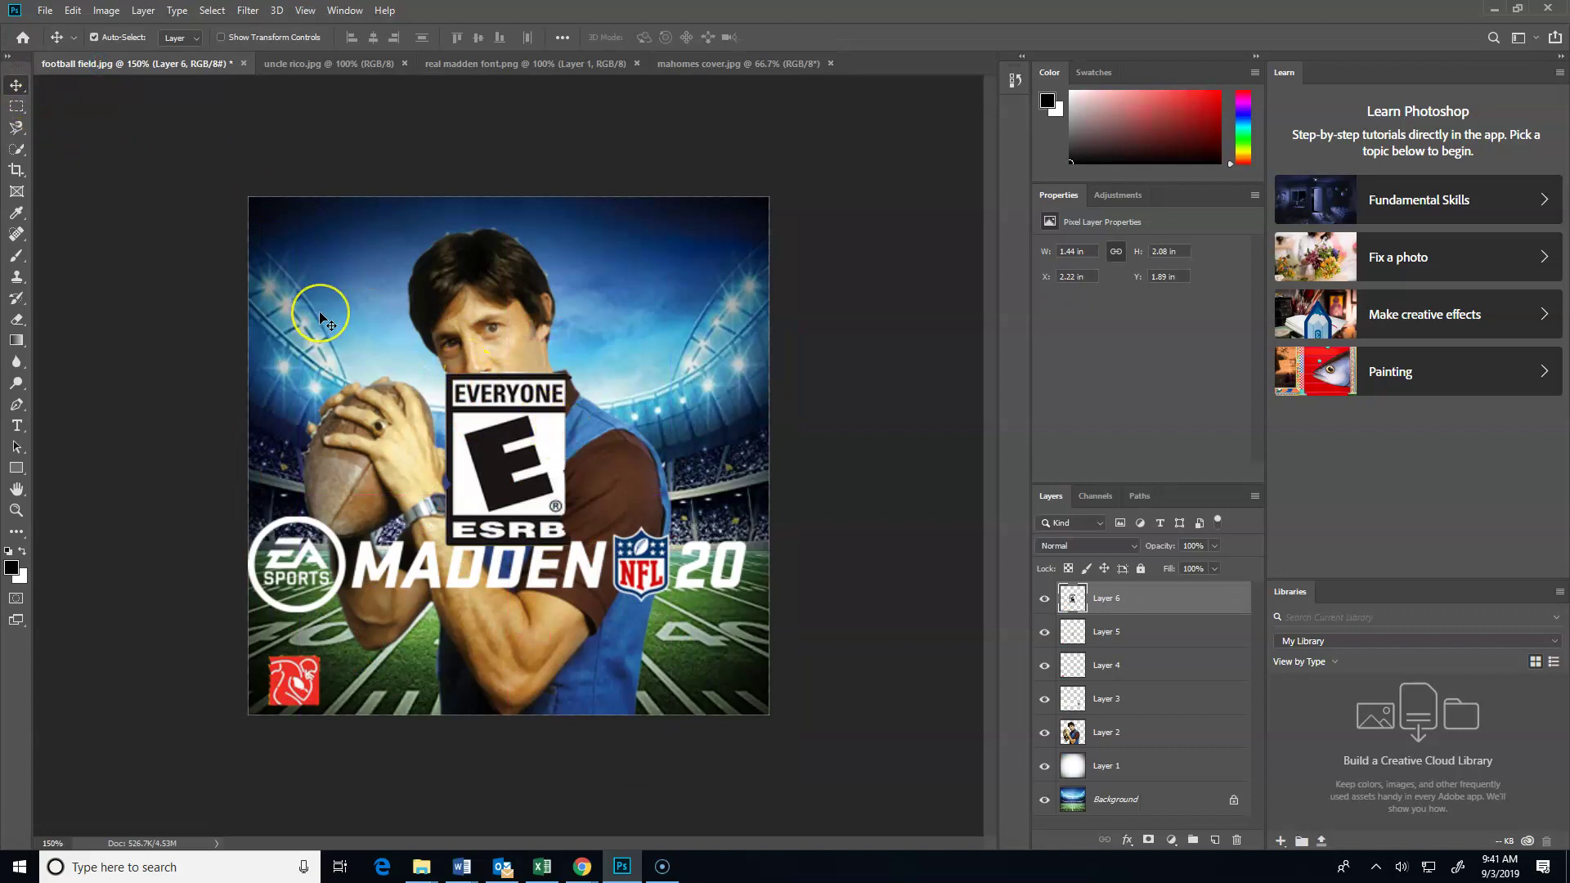
key(ctrl)
key(ctrl+t)
drag(571, 365, 693, 671)
key(Return)
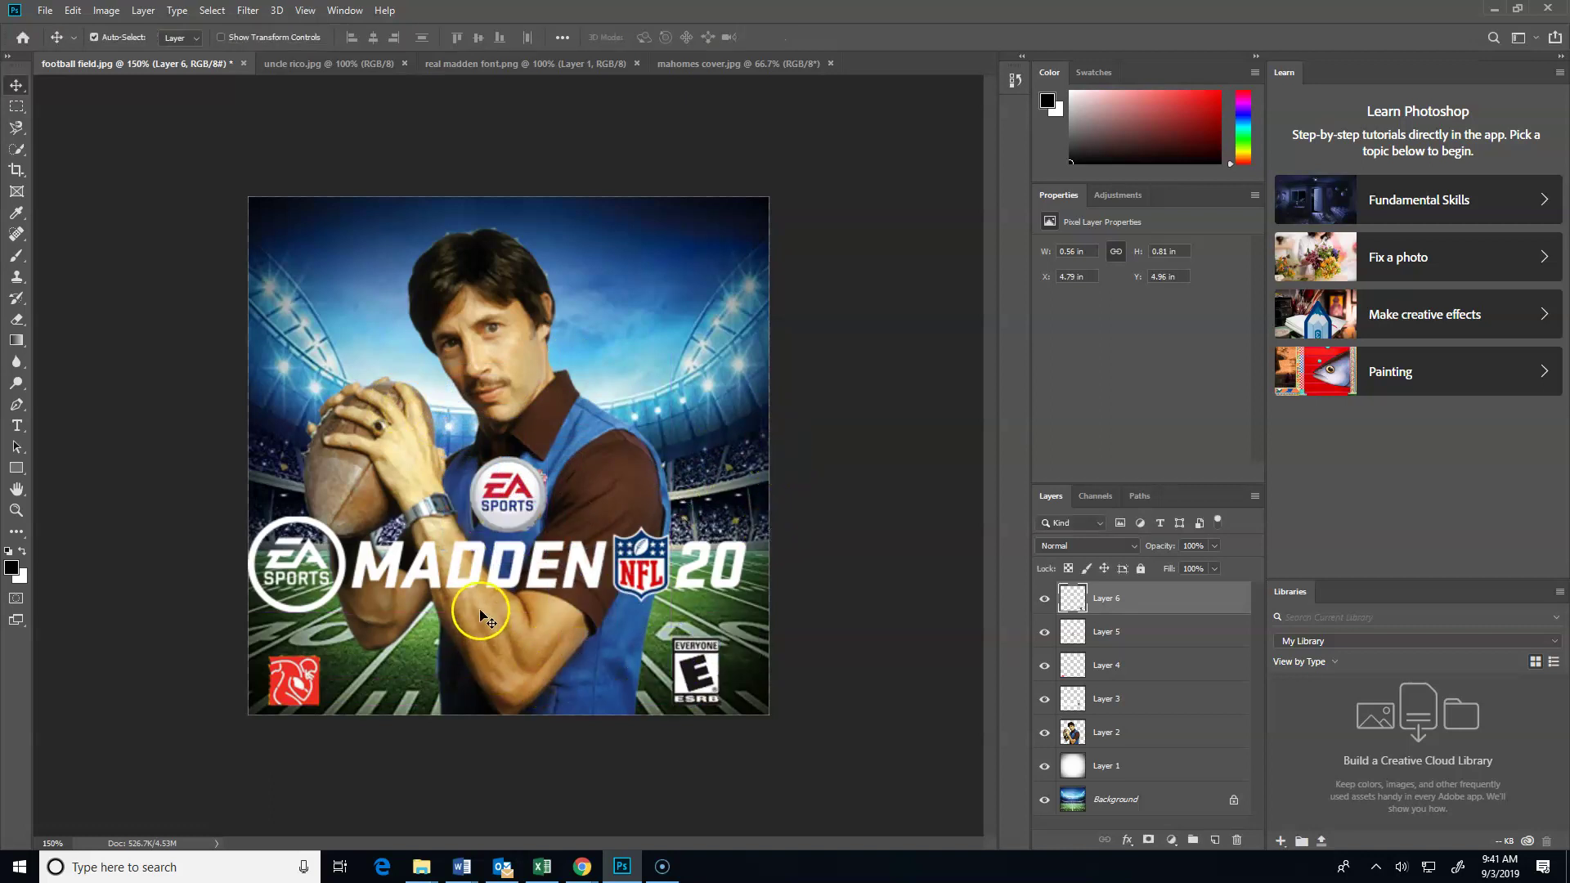